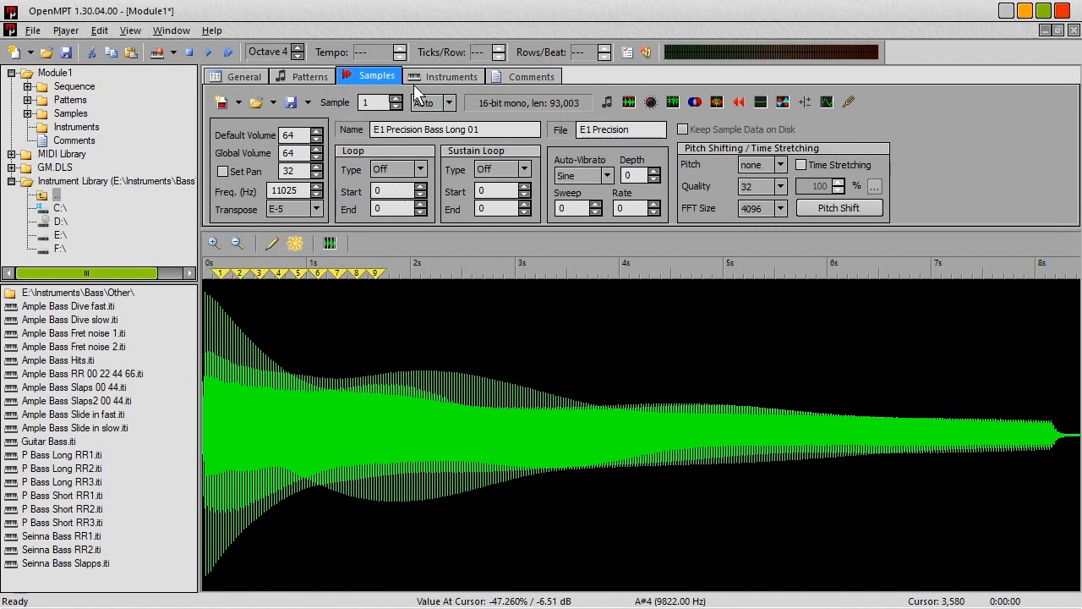
Step: Step through the long Precision Bass samples in the module to compare their waveforms
{"action": "left_click", "coordinate": [395, 98]}
{"action": "left_click", "coordinate": [396, 98]}
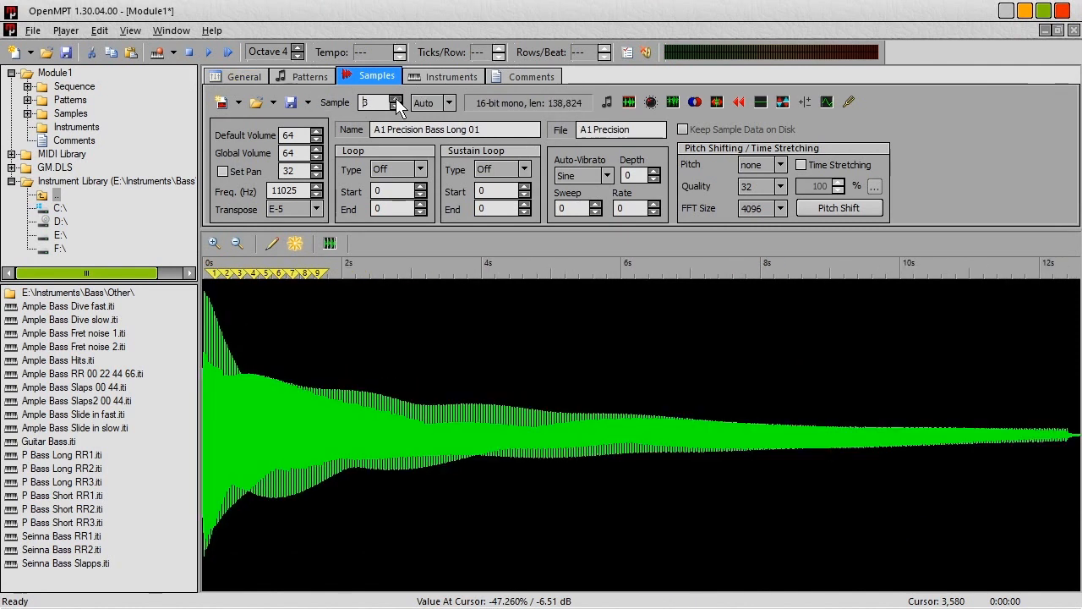
{"action": "left_click", "coordinate": [395, 98]}
{"action": "left_click", "coordinate": [396, 98]}
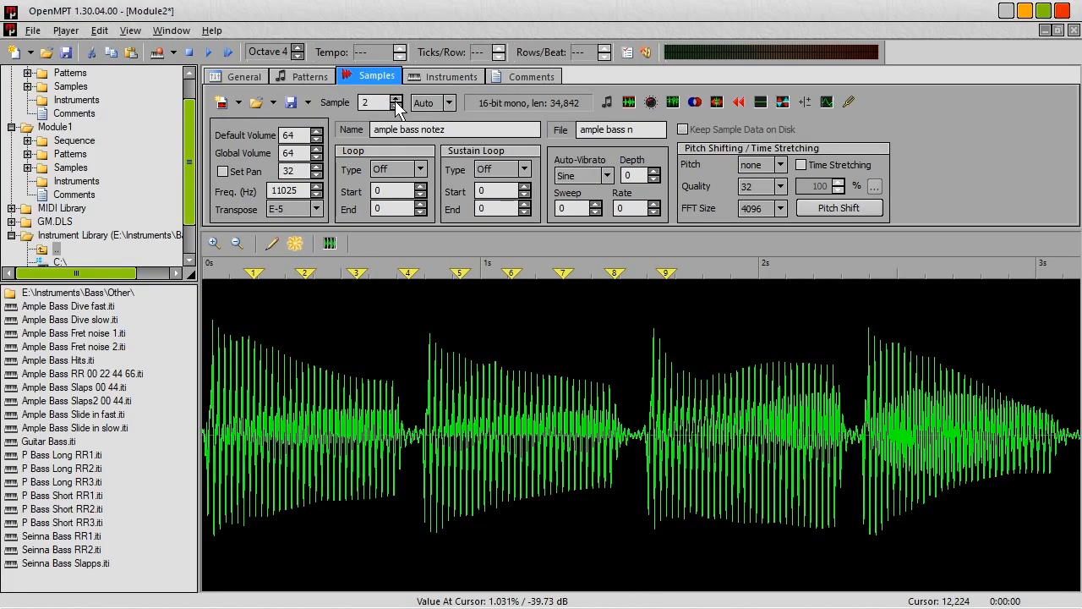
Step: Step through the ample bass notez samples to examine how several notes are arranged in each one
{"action": "left_click", "coordinate": [395, 98]}
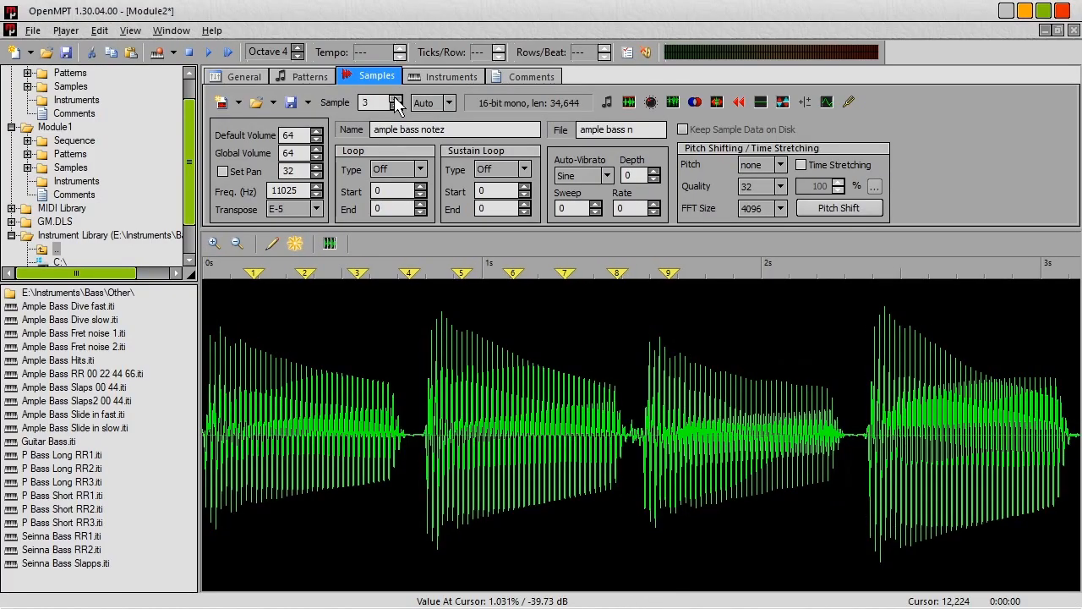
{"action": "left_click", "coordinate": [396, 98]}
{"action": "left_click", "coordinate": [396, 98]}
{"action": "left_click", "coordinate": [396, 98]}
{"action": "left_click", "coordinate": [396, 98]}
{"action": "left_click", "coordinate": [395, 98]}
{"action": "left_click", "coordinate": [394, 98]}
{"action": "left_click", "coordinate": [394, 98]}
{"action": "left_click", "coordinate": [395, 98]}
{"action": "left_click", "coordinate": [395, 98]}
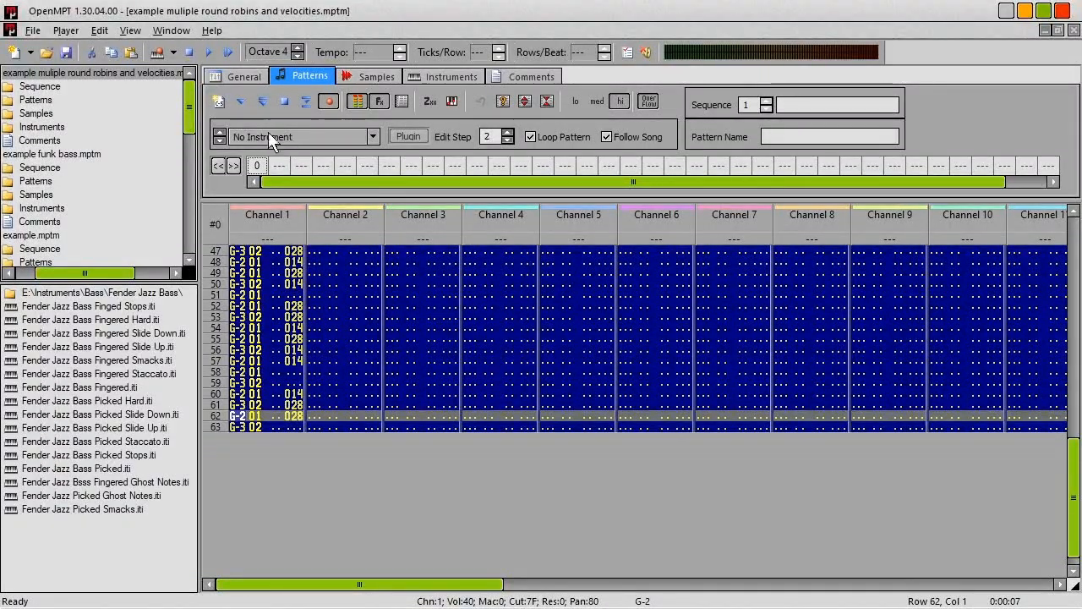
Step: Play the pattern in the example module of multiple round robins and velocities
{"action": "left_click", "coordinate": [261, 102]}
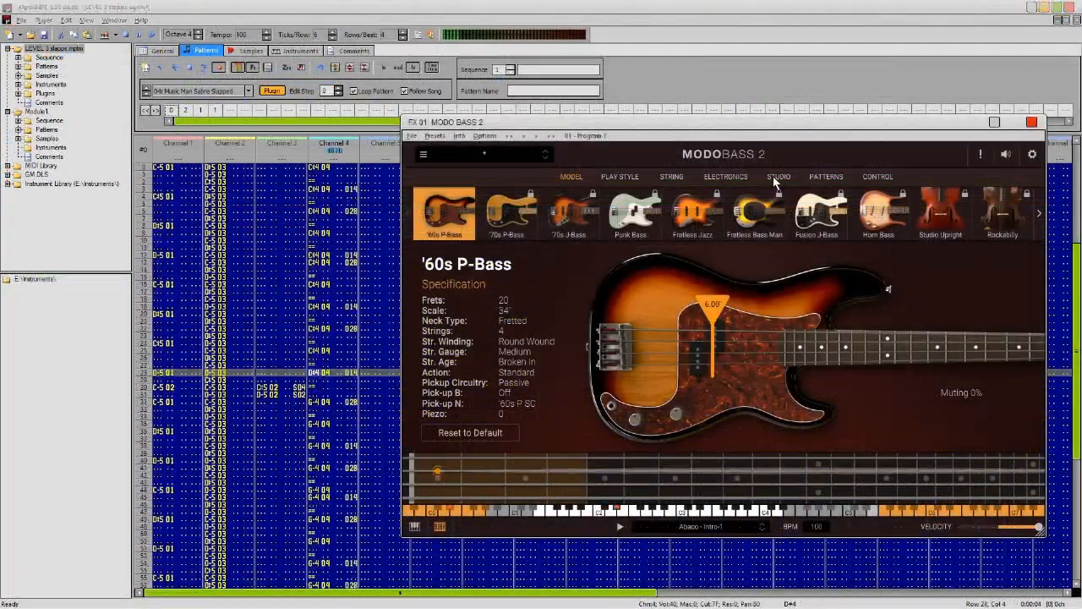
Step: In the MODO BASS 2 studio section, set the amp model to Tube and its gain to 10
{"action": "left_click", "coordinate": [772, 176]}
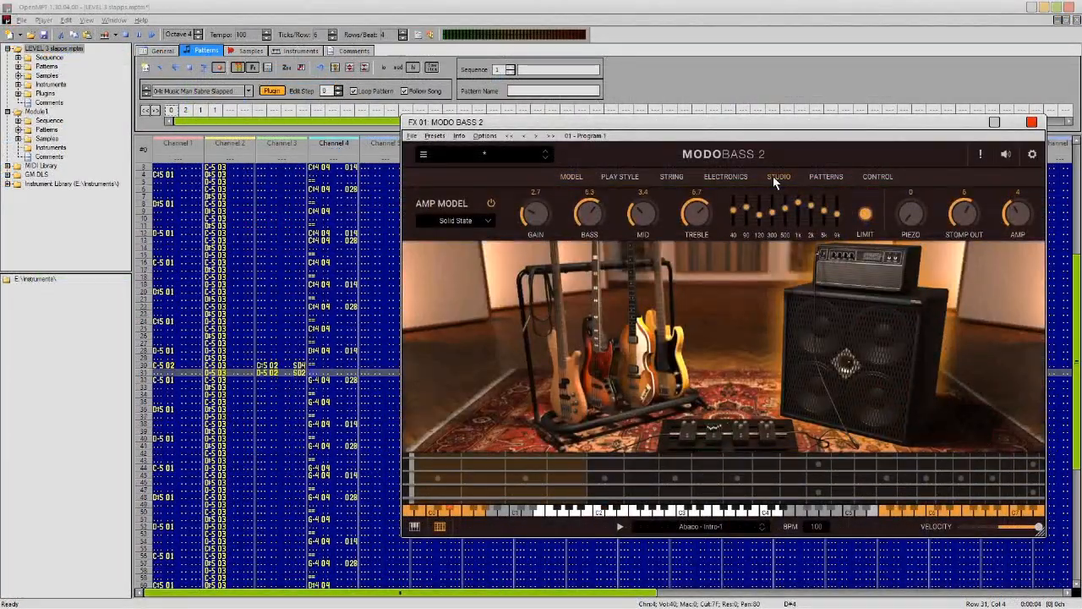
{"action": "left_click", "coordinate": [449, 220]}
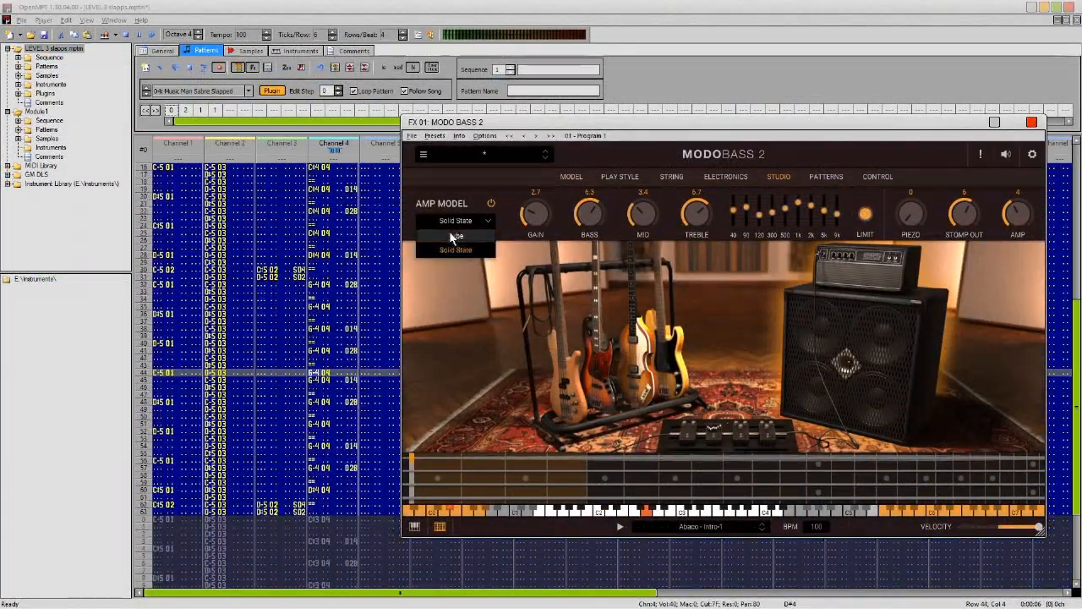
{"action": "left_click", "coordinate": [450, 239]}
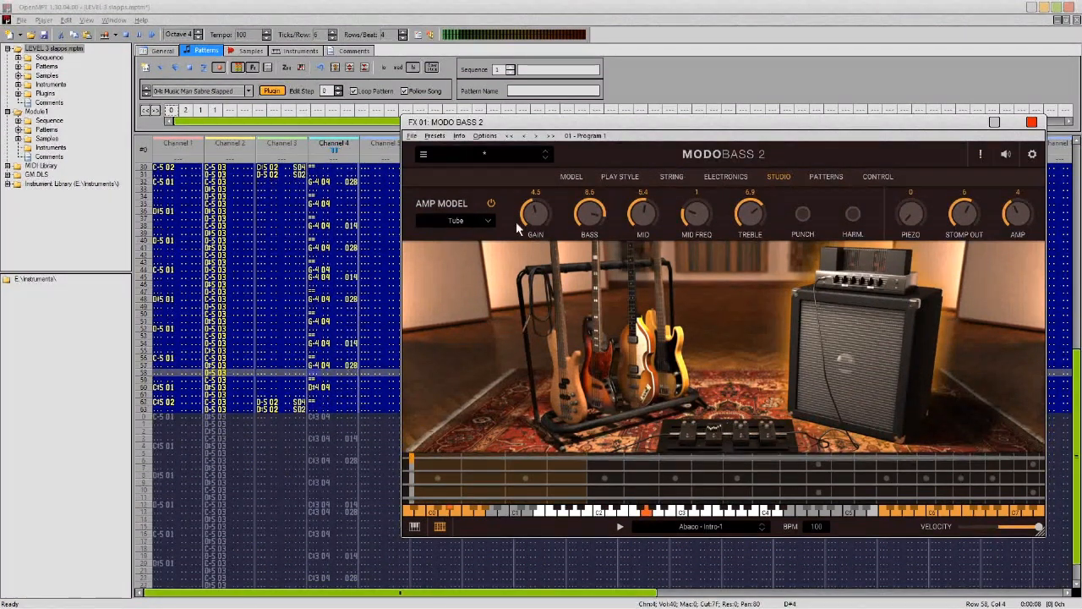
{"action": "left_click_drag", "start_coordinate": [541, 212], "coordinate": [548, 132]}
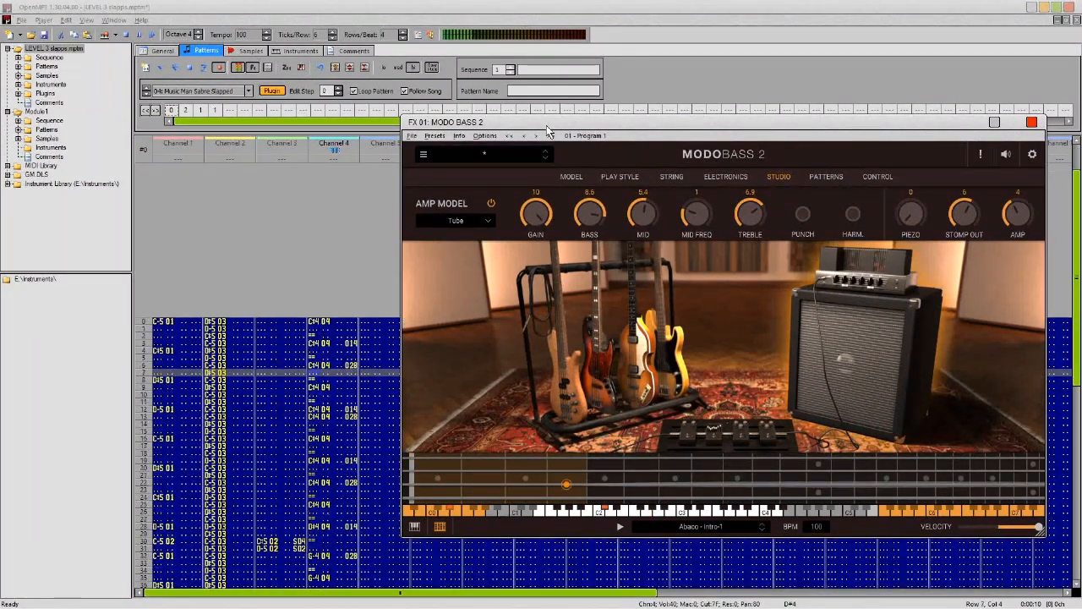
Step: Set the tube amp's treble to 5.4, and switch the amp model to Solid State
{"action": "left_click_drag", "start_coordinate": [750, 215], "coordinate": [757, 307]}
{"action": "left_click_drag", "start_coordinate": [754, 231], "coordinate": [758, 66]}
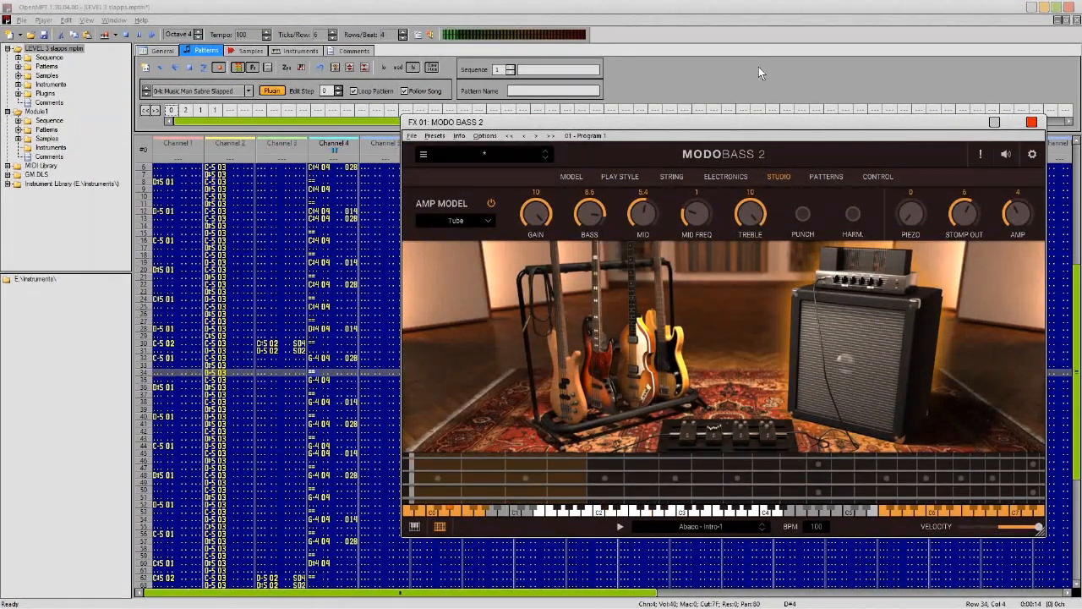
{"action": "left_click_drag", "start_coordinate": [765, 238], "coordinate": [755, 281]}
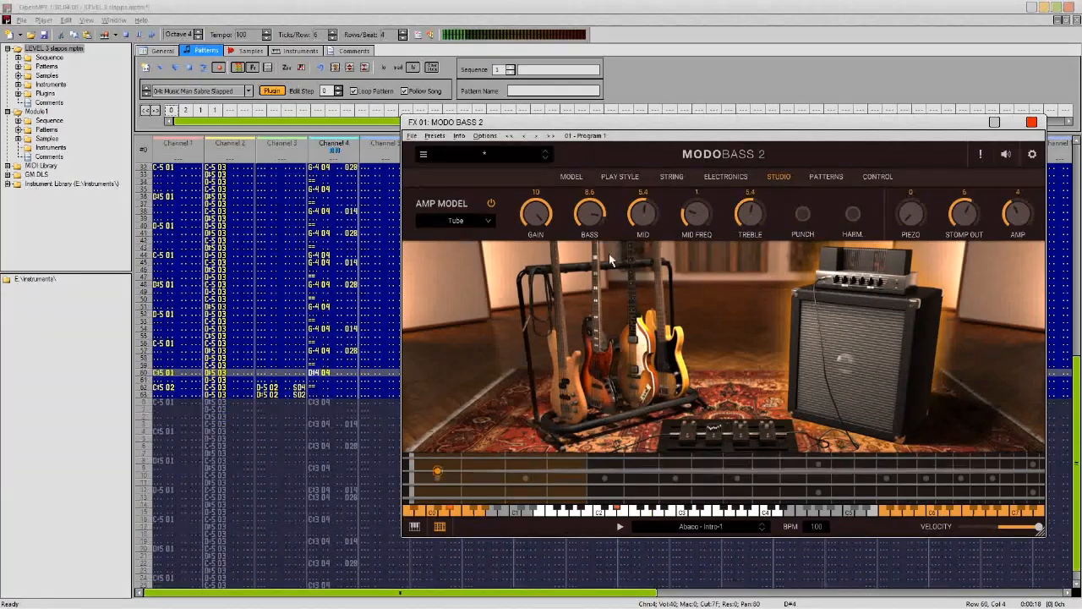
{"action": "left_click", "coordinate": [472, 219]}
{"action": "left_click", "coordinate": [471, 248]}
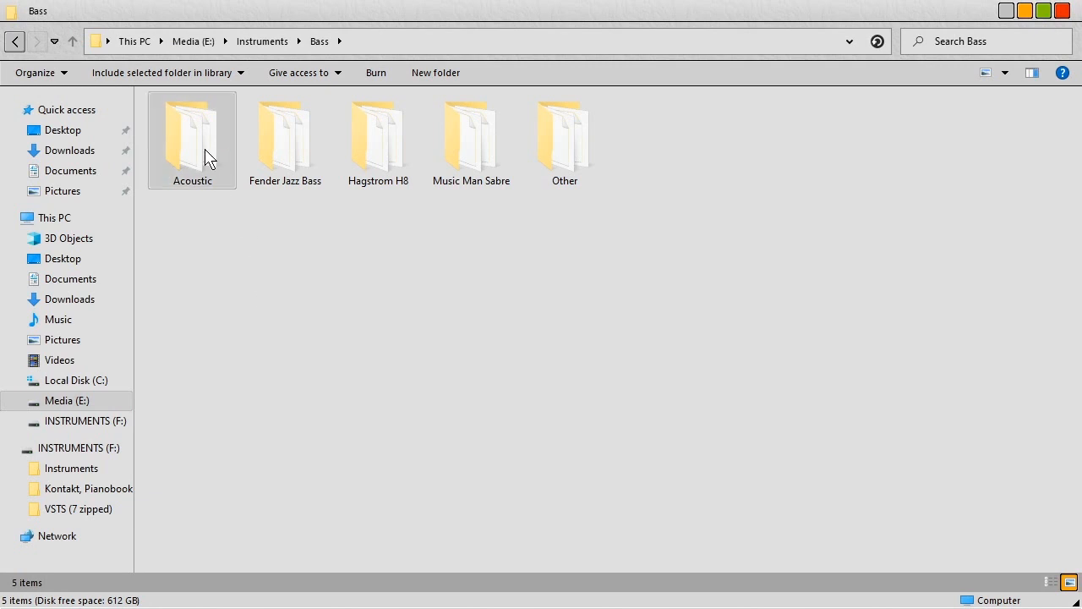
Step: Switch to File Explorer and examine the Acoustic, Fender Jazz Bass, Hagstrom H8, Music Man Sabre and Other instrument folders
{"action": "double_click", "coordinate": [207, 157]}
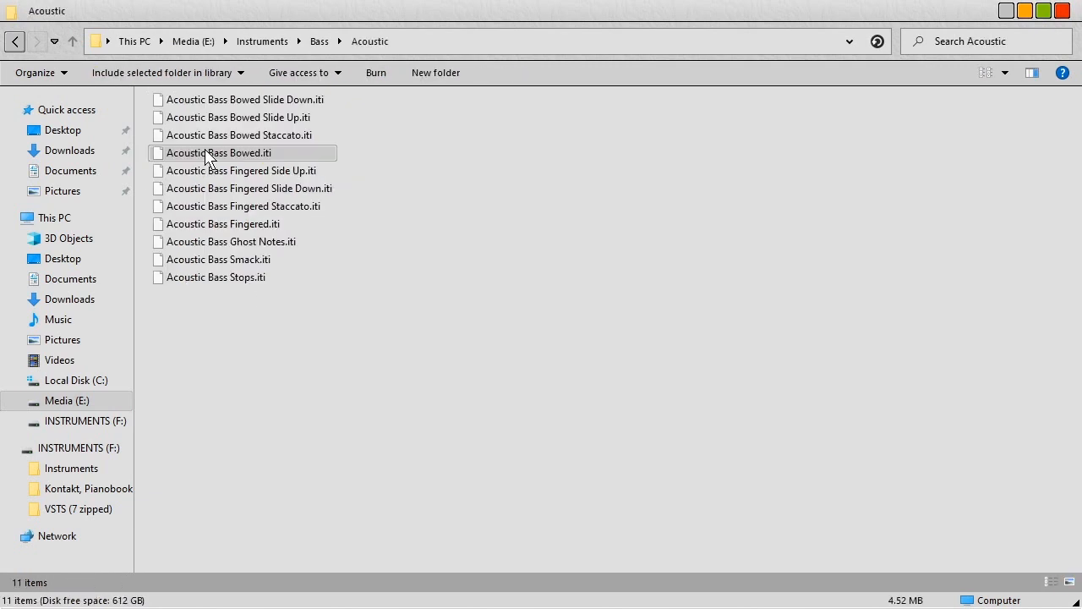
{"action": "left_click", "coordinate": [74, 41]}
{"action": "double_click", "coordinate": [270, 176]}
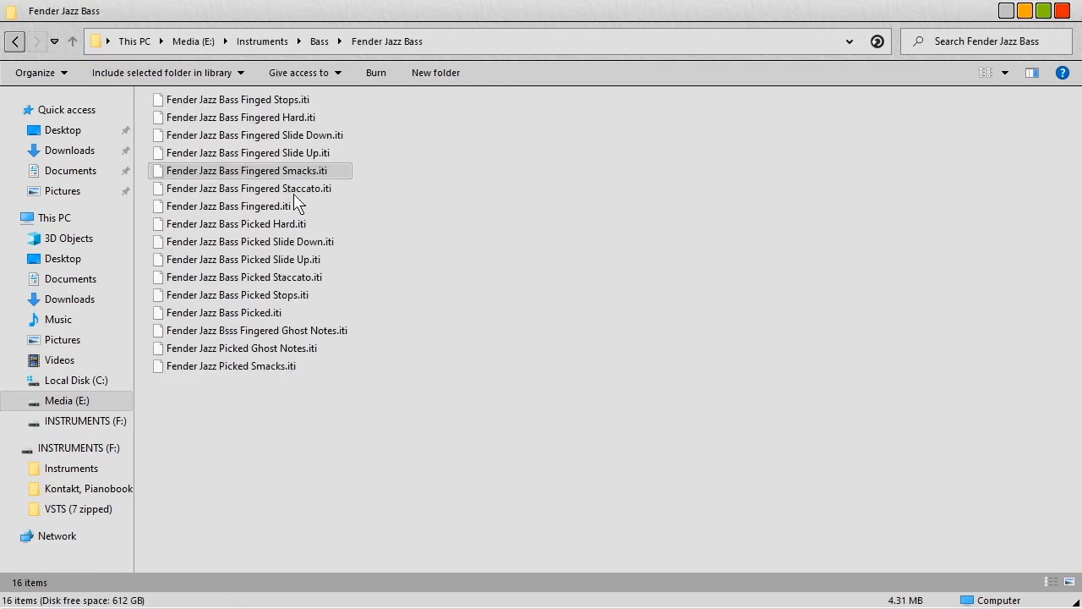
{"action": "left_click", "coordinate": [73, 42]}
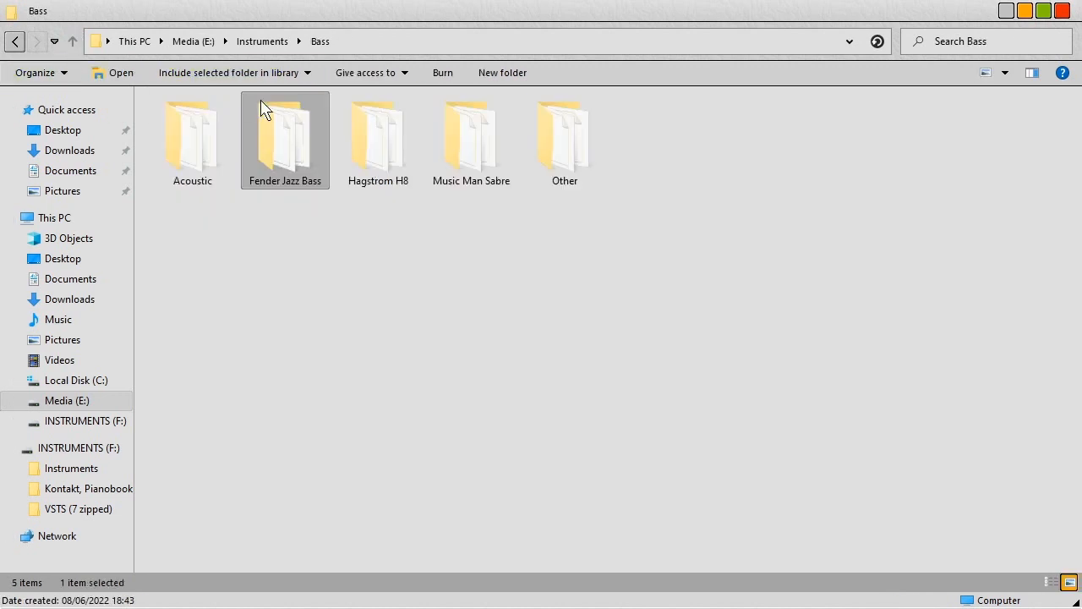
{"action": "double_click", "coordinate": [381, 149]}
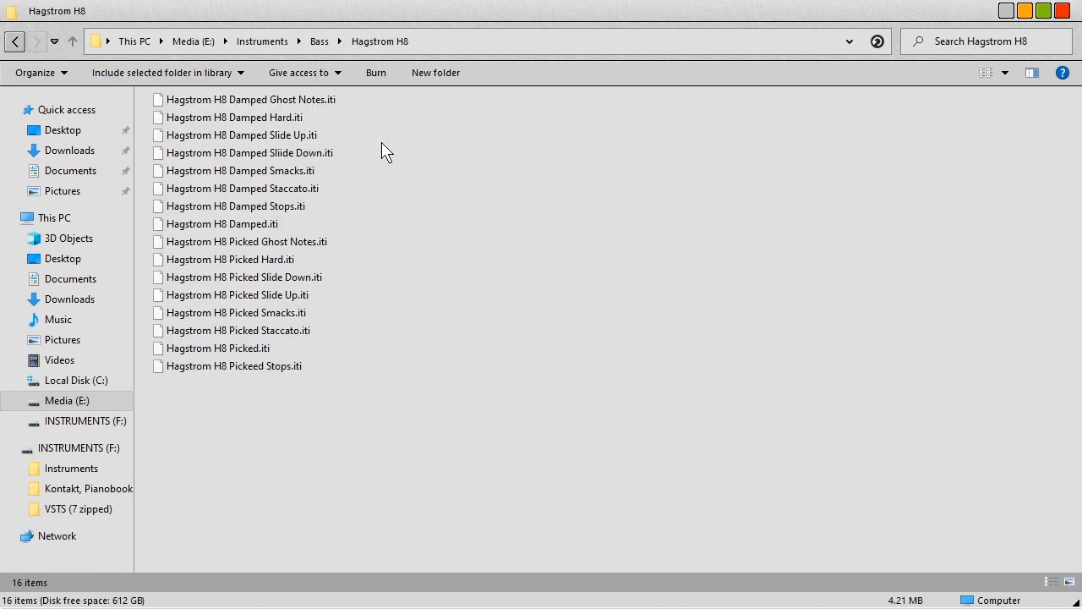
{"action": "left_click", "coordinate": [73, 41]}
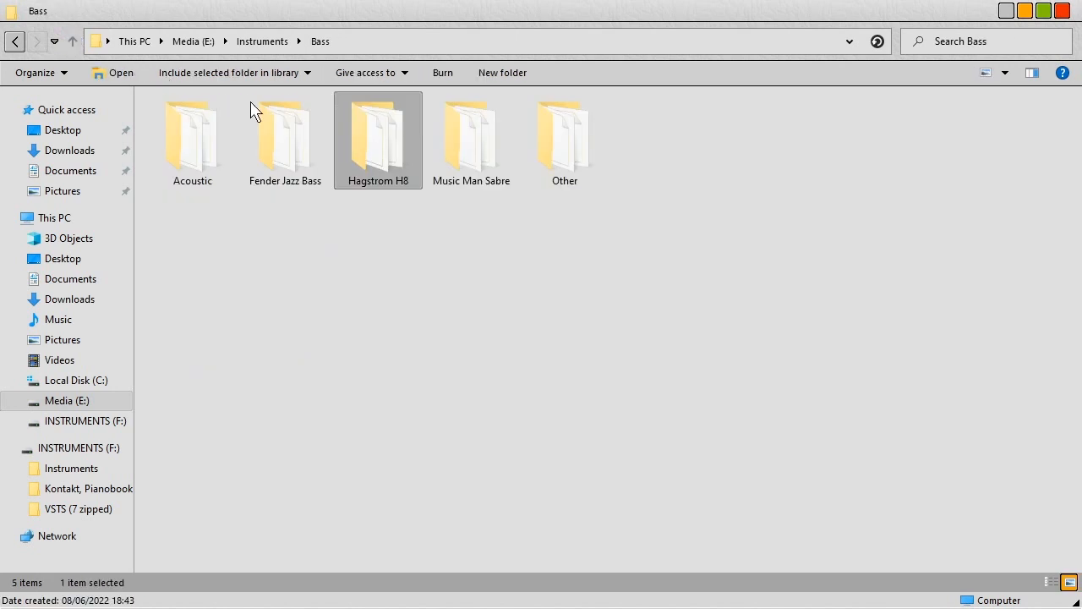
{"action": "left_click", "coordinate": [496, 159]}
{"action": "double_click", "coordinate": [496, 159]}
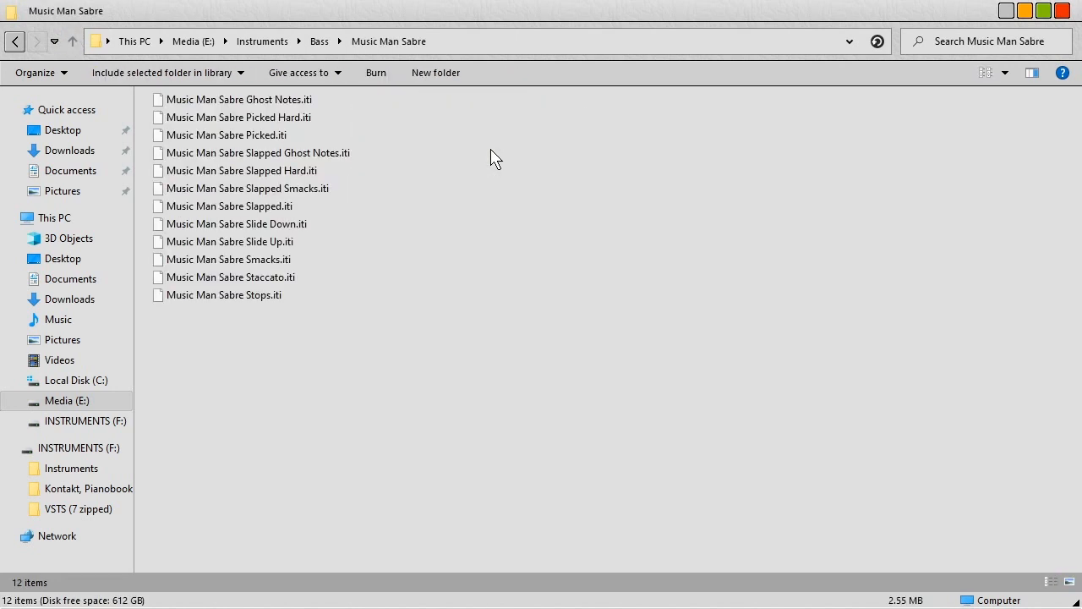
{"action": "left_click", "coordinate": [73, 41]}
{"action": "left_click", "coordinate": [564, 148]}
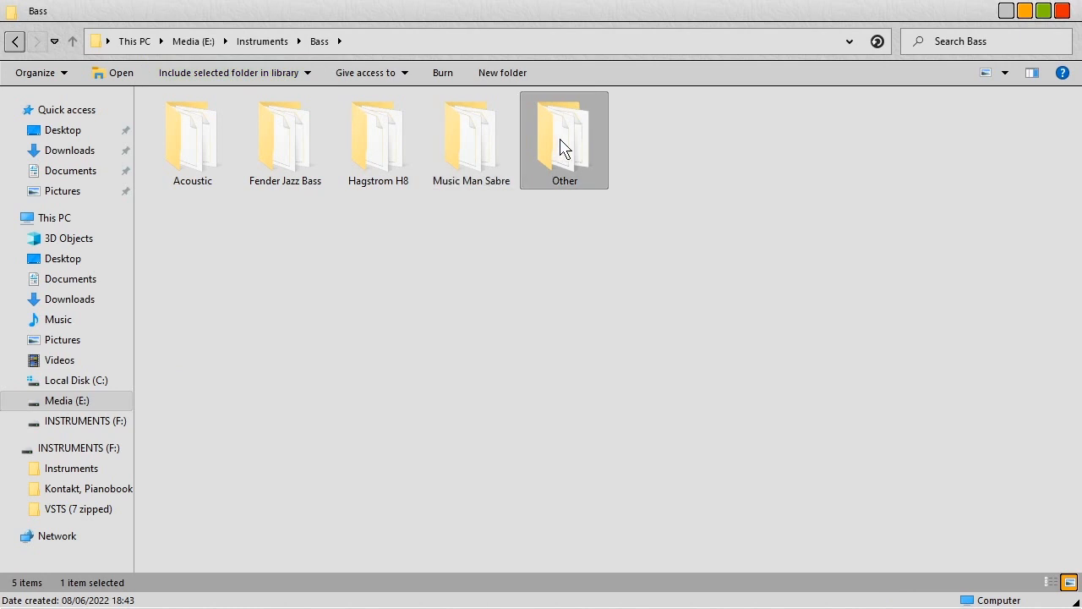
{"action": "double_click", "coordinate": [564, 148]}
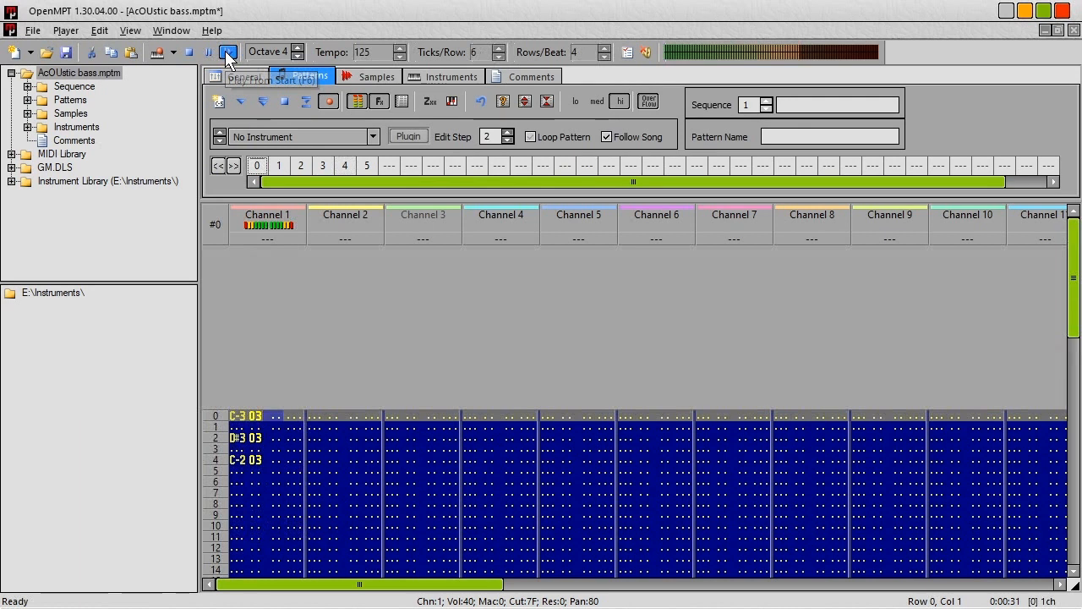
Step: Switch to OpenMPT and play the acoustic bass module from the start
{"action": "left_click", "coordinate": [225, 51]}
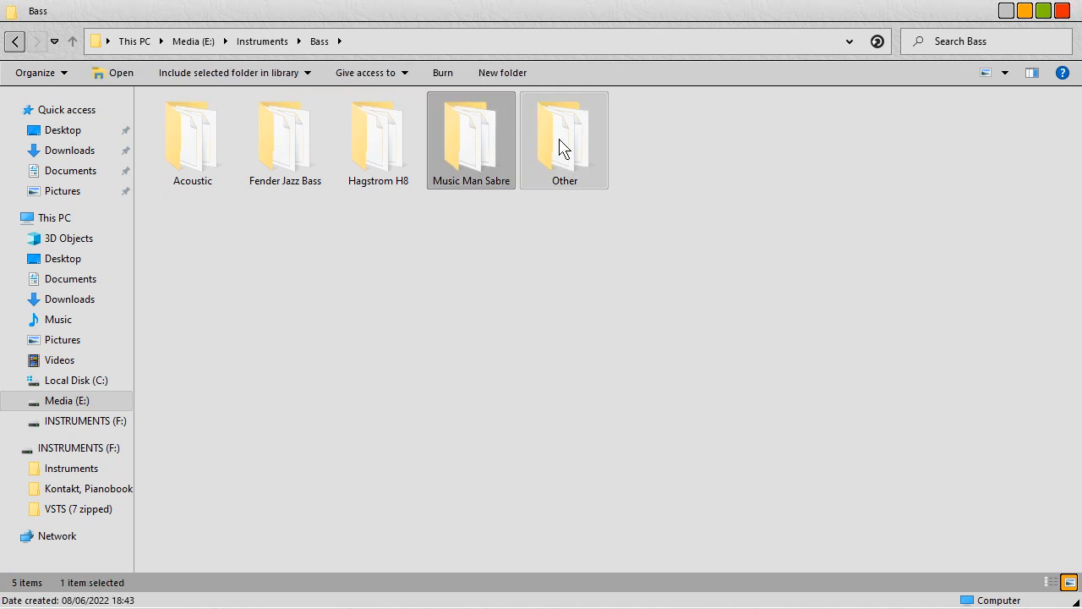
Step: Return to File Explorer and open the Other folder of bass instruments
{"action": "left_click", "coordinate": [563, 145]}
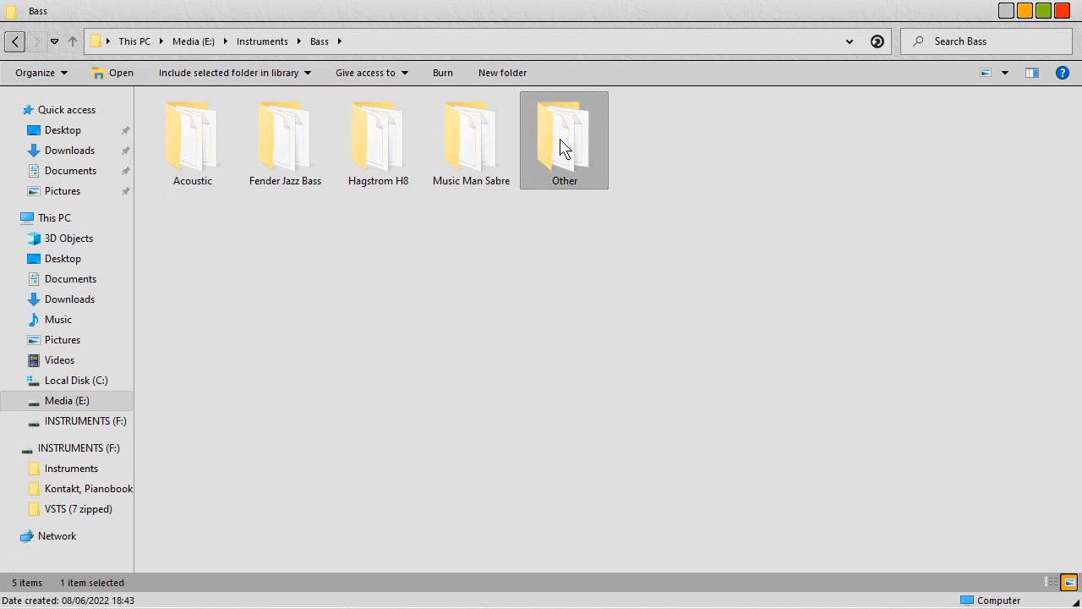
{"action": "double_click", "coordinate": [563, 145]}
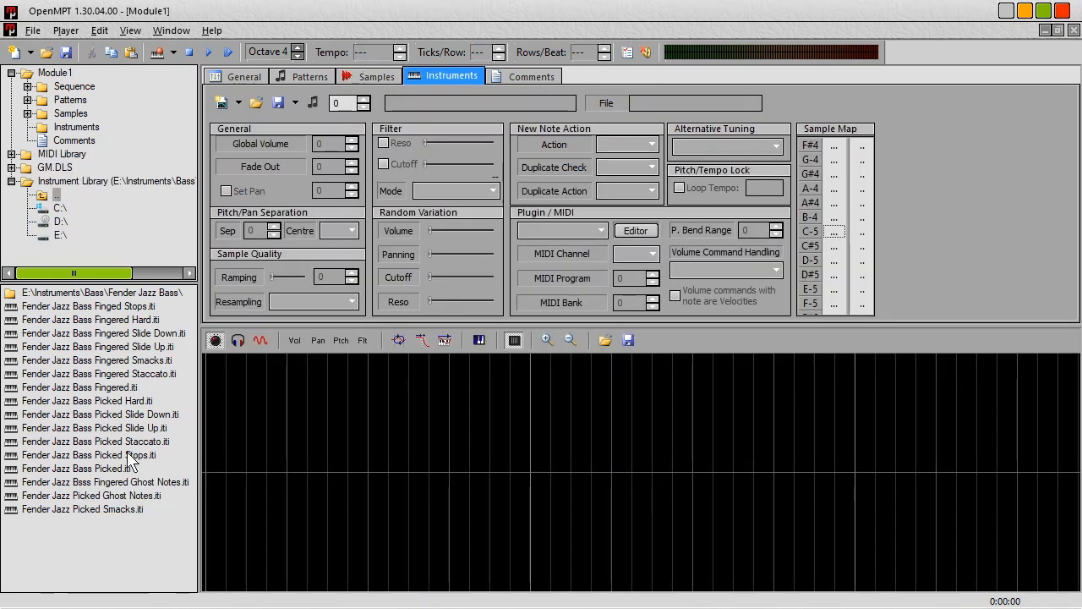
Step: Load Fender Jazz Bass Picked.iti into the empty OpenMPT module as an instrument and show its samples
{"action": "left_click", "coordinate": [108, 471]}
{"action": "left_click_drag", "start_coordinate": [108, 478], "coordinate": [350, 496]}
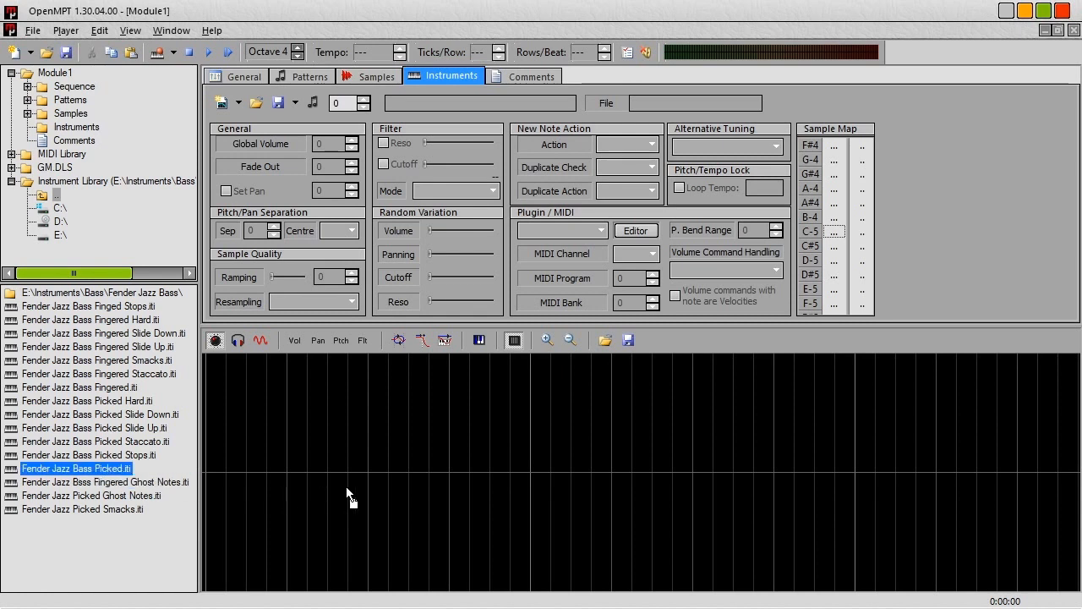
{"action": "left_click", "coordinate": [353, 76]}
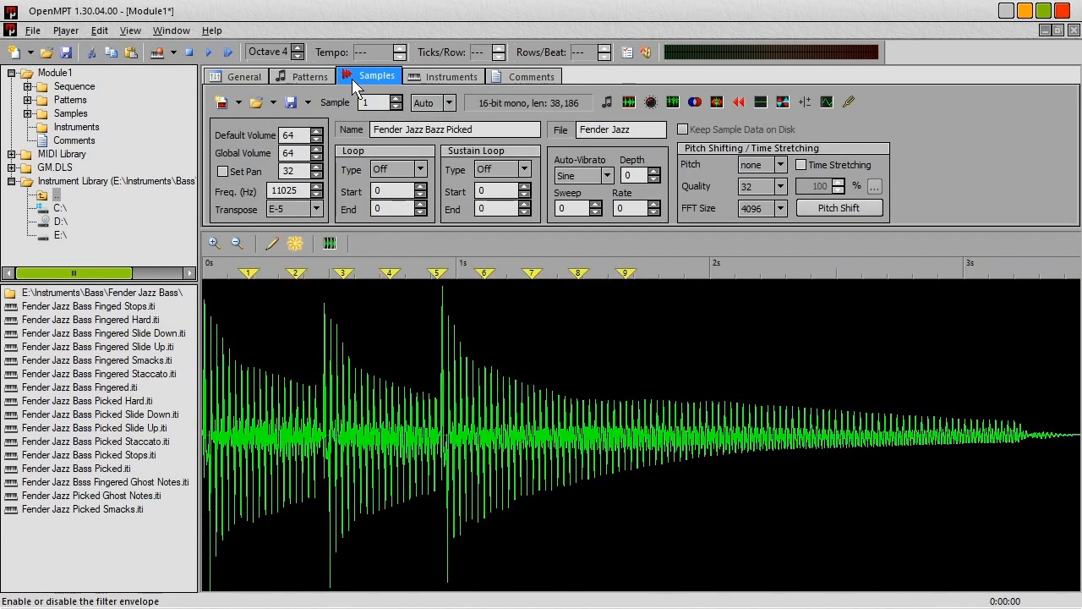
Step: Step through all samples of the picked Fender Jazz Bass instrument to examine their waveforms, returning to sample 1
{"action": "left_click", "coordinate": [396, 98]}
{"action": "left_click", "coordinate": [396, 98]}
{"action": "left_click", "coordinate": [396, 98]}
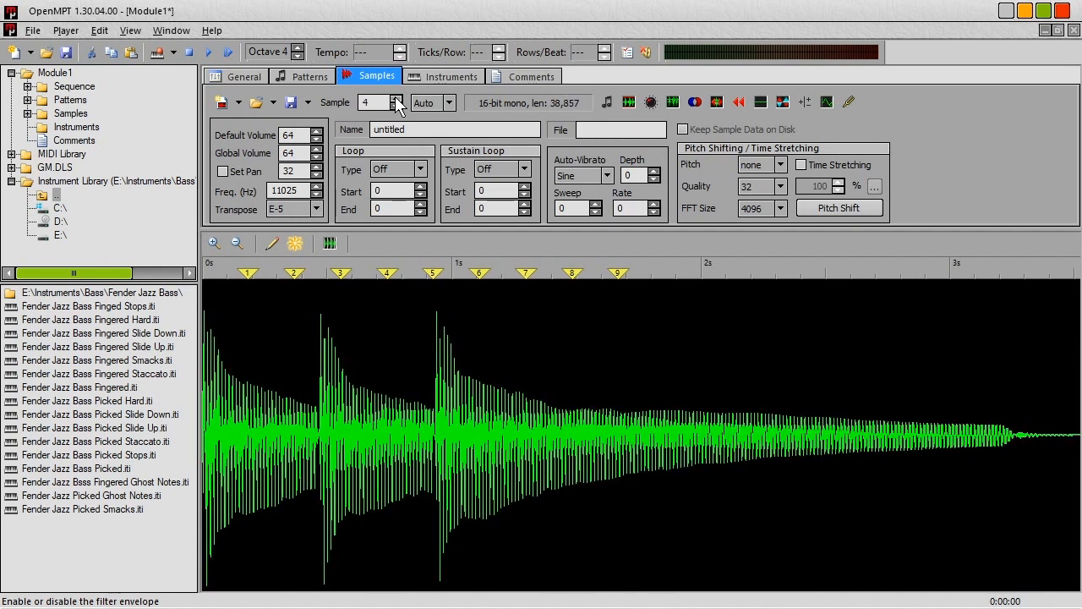
{"action": "left_click", "coordinate": [396, 98]}
{"action": "left_click", "coordinate": [395, 98]}
{"action": "left_click", "coordinate": [396, 98]}
{"action": "left_click", "coordinate": [395, 98]}
{"action": "left_click", "coordinate": [395, 98]}
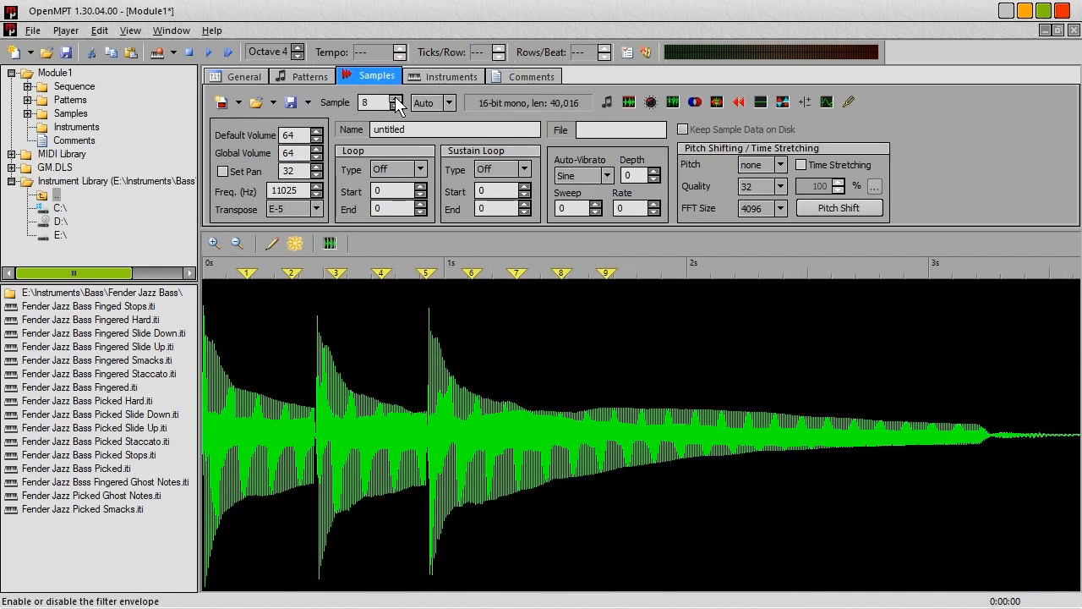
{"action": "left_click", "coordinate": [396, 98]}
{"action": "left_click", "coordinate": [395, 98]}
{"action": "left_click", "coordinate": [396, 98]}
{"action": "left_click", "coordinate": [396, 98]}
{"action": "left_click", "coordinate": [396, 98]}
{"action": "left_click", "coordinate": [395, 98]}
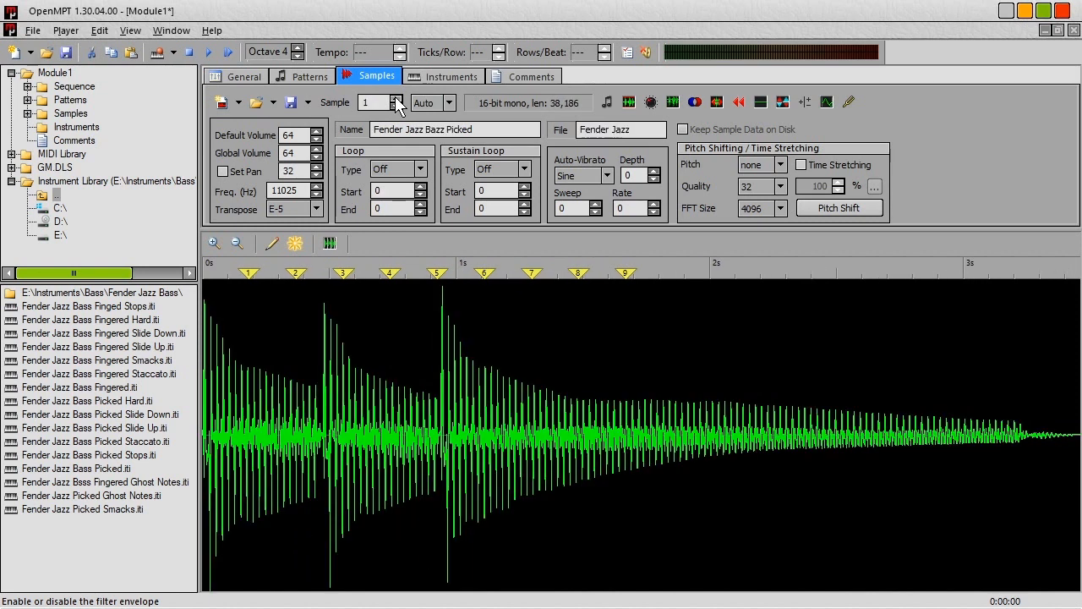
Step: Go to sample 5 of the picked Fender Jazz Bass instrument and play it
{"action": "left_click", "coordinate": [396, 99]}
{"action": "left_click", "coordinate": [395, 98]}
{"action": "left_click", "coordinate": [396, 98]}
{"action": "left_click", "coordinate": [396, 98]}
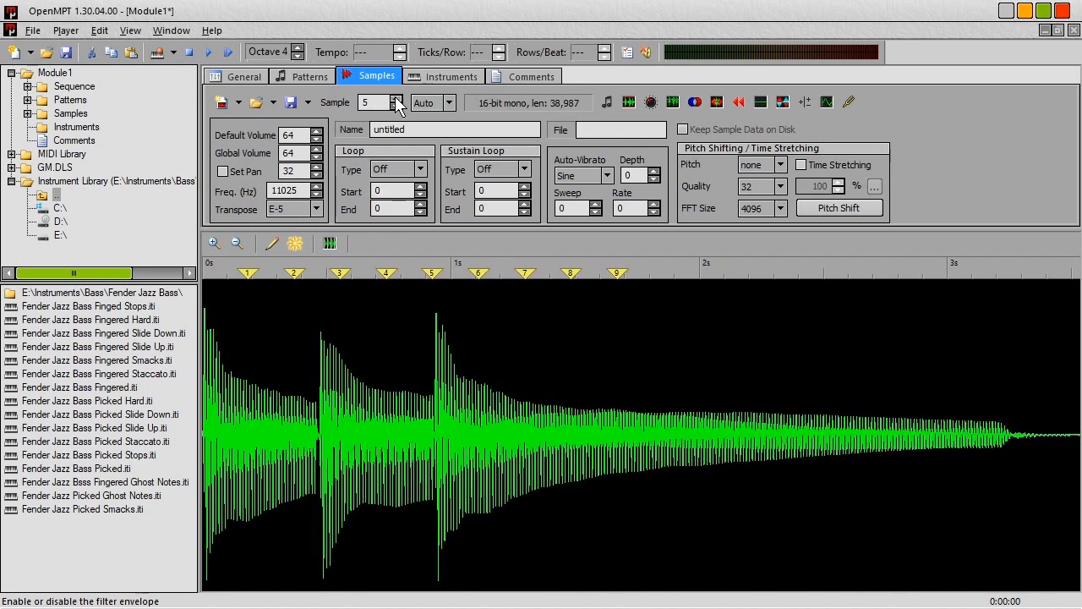
{"action": "left_click", "coordinate": [608, 106]}
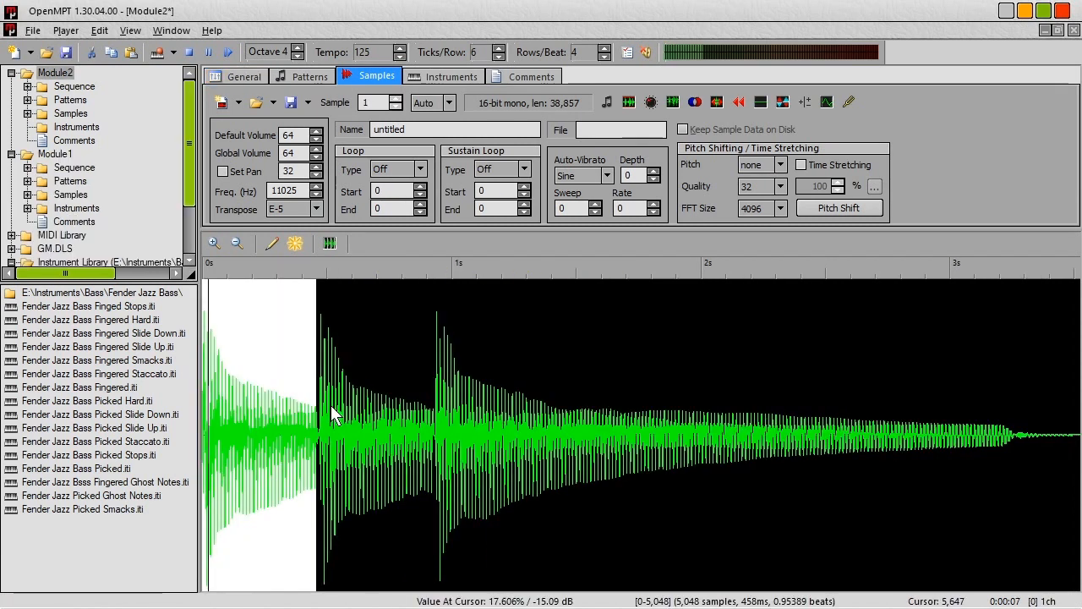
Step: Select and audition the separate note sections within the sample's waveform, including the second note
{"action": "left_click_drag", "start_coordinate": [317, 436], "coordinate": [1078, 389]}
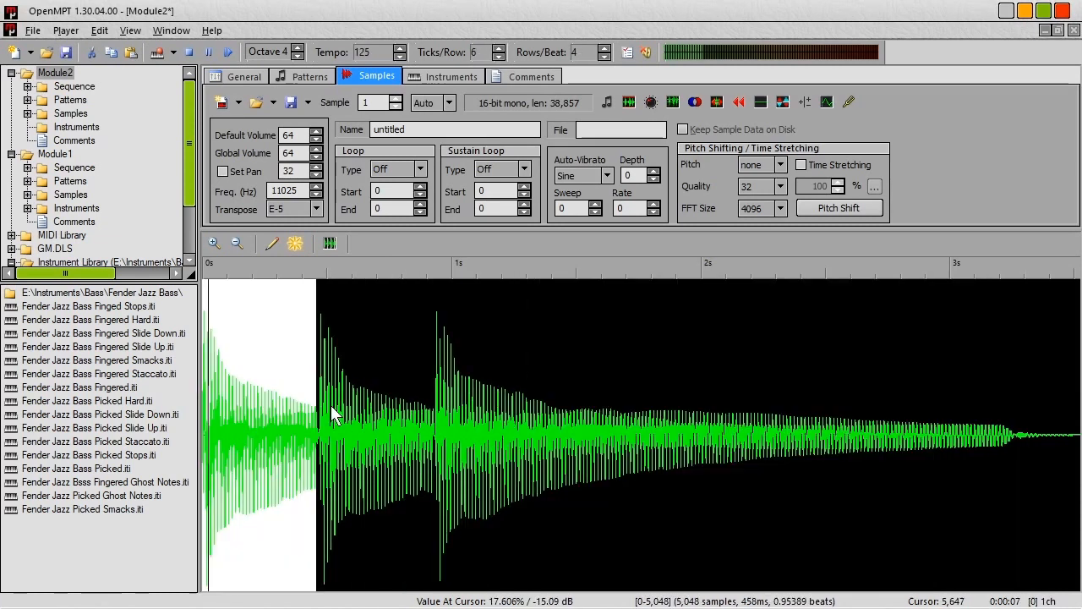
{"action": "key", "text": "q"}
{"action": "left_click_drag", "start_coordinate": [321, 415], "coordinate": [435, 431]}
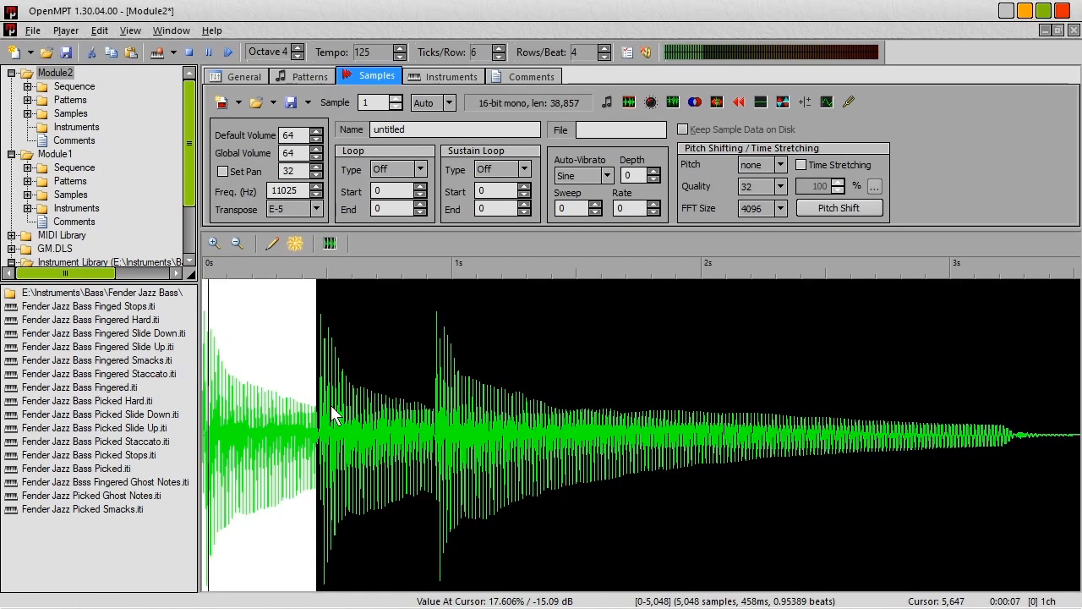
{"action": "left_click_drag", "start_coordinate": [318, 415], "coordinate": [435, 433]}
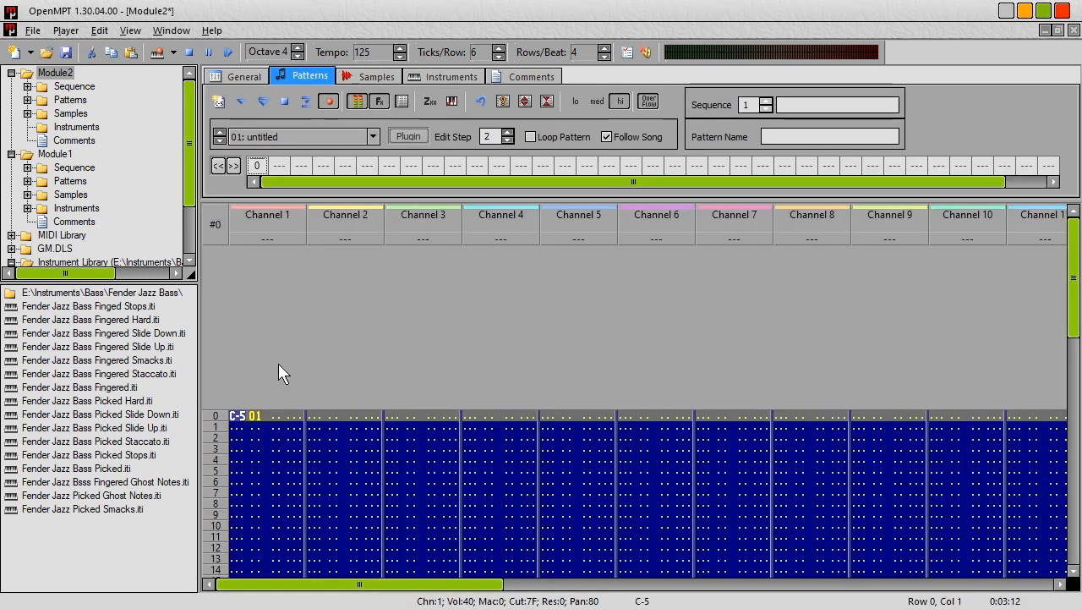
Step: Enter C-5 notes on rows 0 to 6 and F-5 notes on rows 8 to 14 of channel 1, every second row
{"action": "key", "text": "a"}
{"action": "key", "text": "a"}
{"action": "key", "text": "a"}
{"action": "key", "text": "a"}
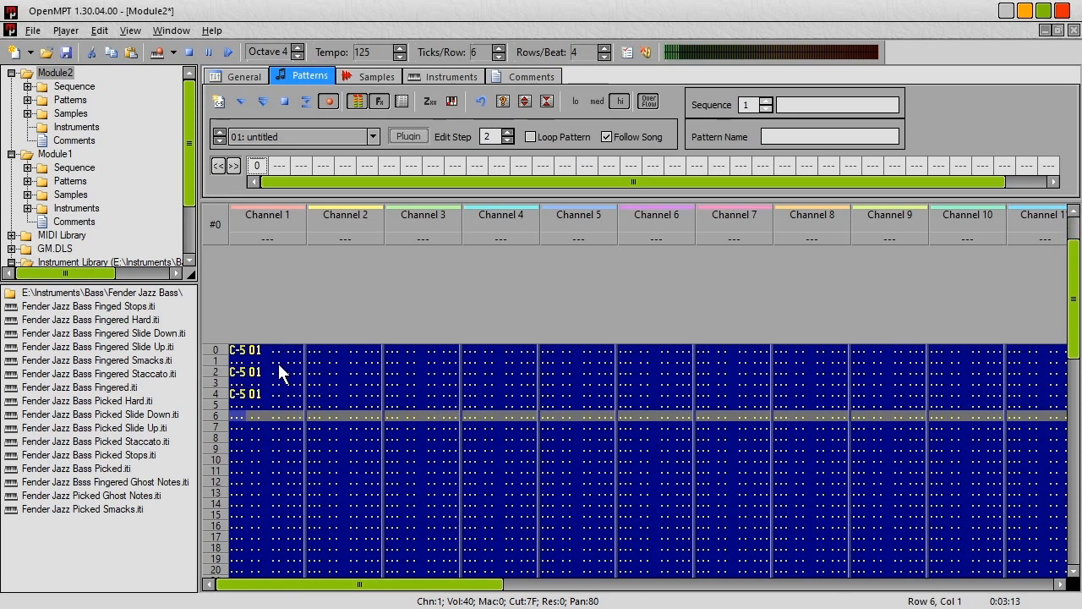
{"action": "key", "text": "h"}
{"action": "key", "text": "h"}
{"action": "key", "text": "h"}
{"action": "key", "text": "h"}
Step: Enter D#5 notes on rows 16 to 22 and A#4 notes on rows 24 to 30 of channel 1, every second row
{"action": "key", "text": "f"}
{"action": "key", "text": "f"}
{"action": "key", "text": "f"}
{"action": "key", "text": "f"}
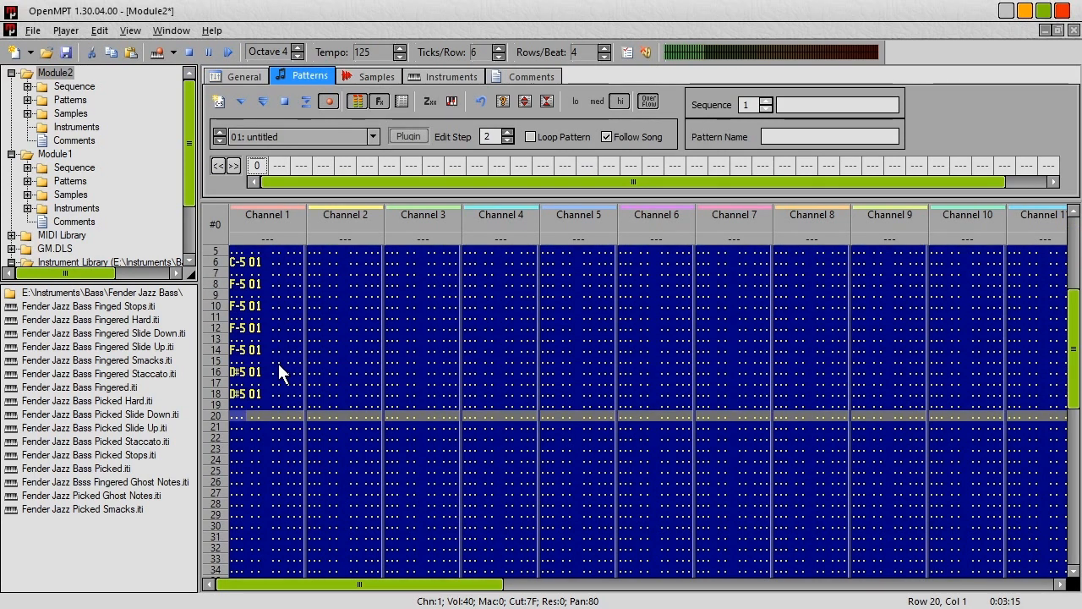
{"action": "key", "text": "j"}
{"action": "key", "text": "j"}
{"action": "key", "text": "j"}
{"action": "key", "text": "j"}
Step: Enter C-5 notes on rows 32 to 38 and F-5 notes on rows 40 to 46 of channel 1, every second row
{"action": "key", "text": "q"}
{"action": "key", "text": "q"}
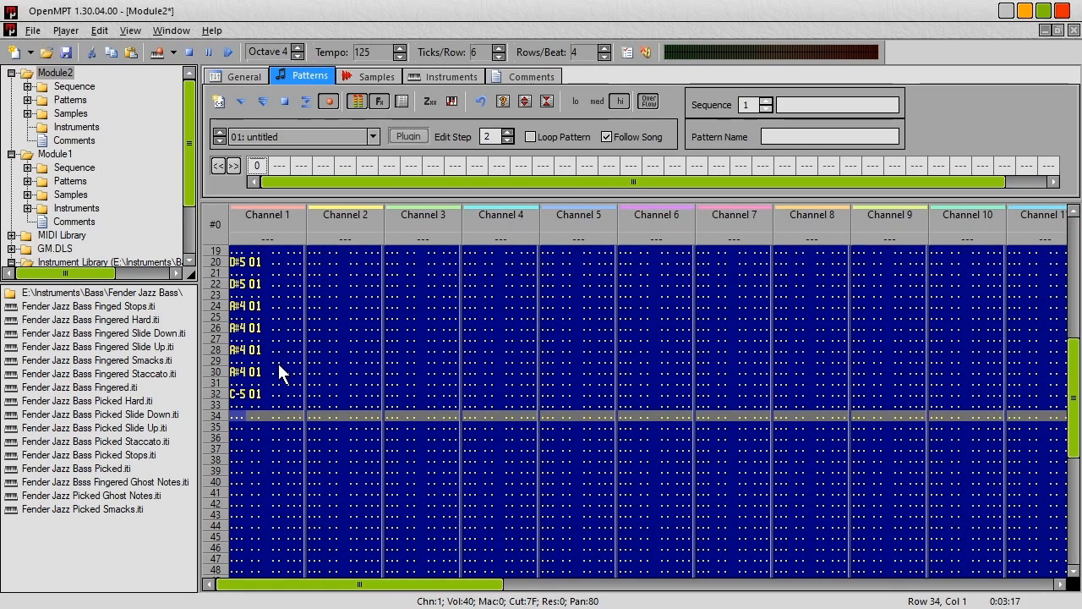
{"action": "key", "text": "q"}
{"action": "key", "text": "q"}
{"action": "key", "text": "r"}
{"action": "key", "text": "r"}
{"action": "key", "text": "r"}
{"action": "key", "text": "r"}
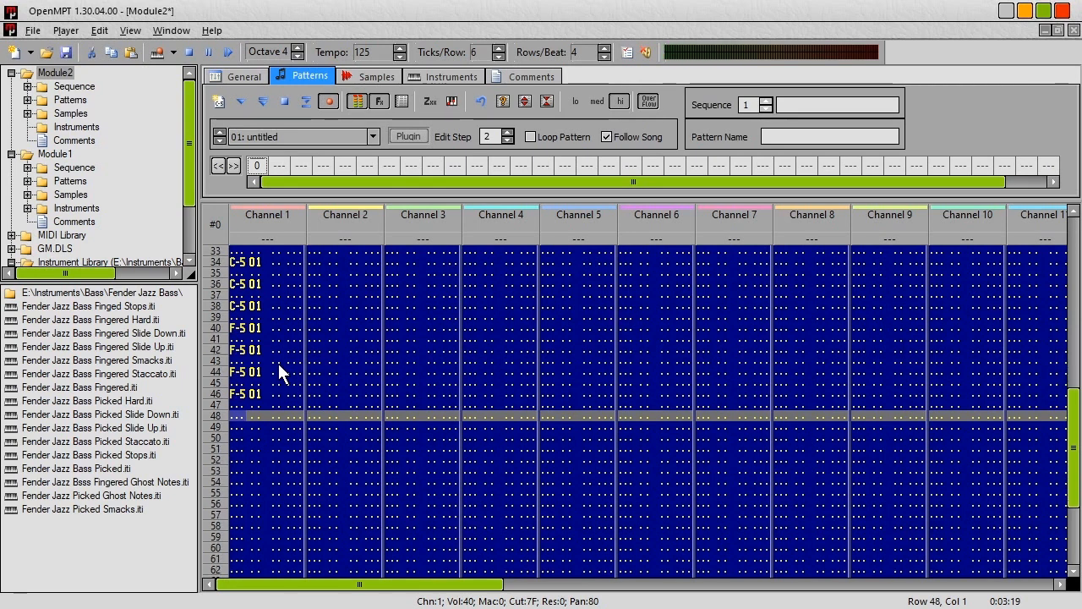
Step: Enter D#5 notes on rows 48 to 54 and A#4 notes on rows 56 to 62 of channel 1, every second row
{"action": "key", "text": "3"}
{"action": "key", "text": "3"}
{"action": "key", "text": "3"}
{"action": "key", "text": "3"}
{"action": "key", "text": "j"}
{"action": "key", "text": "j"}
{"action": "key", "text": "j"}
{"action": "key", "text": "j"}
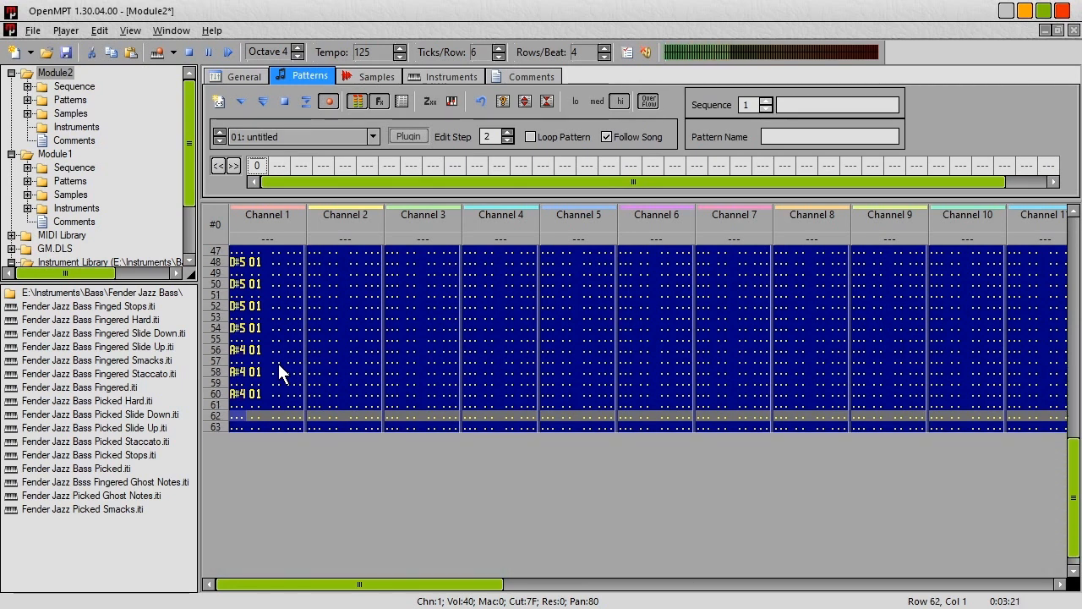
{"action": "key", "text": "Down"}
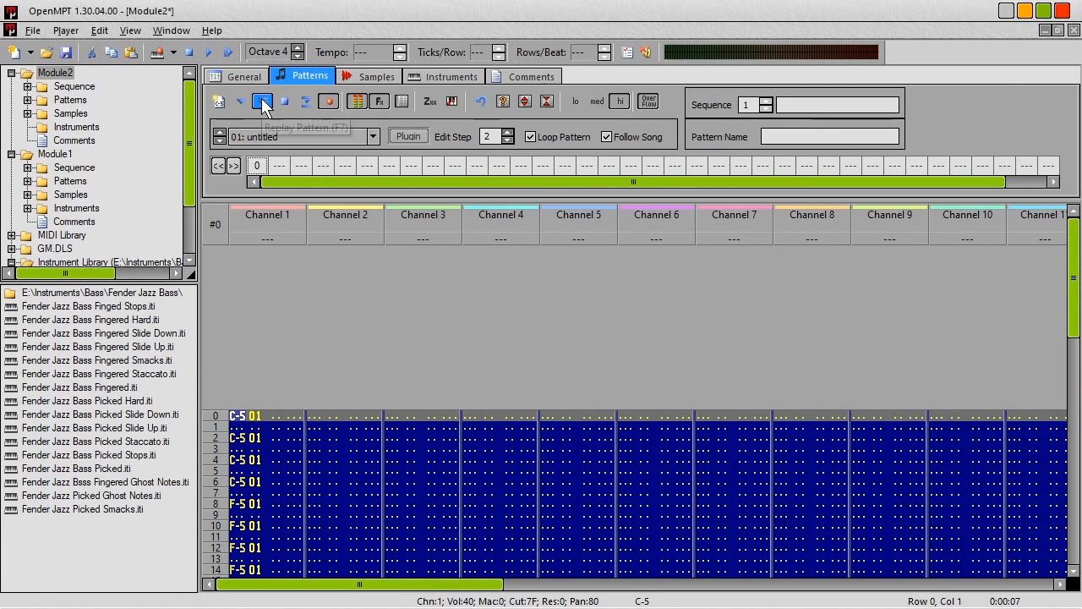
Step: Replay the looped pattern while viewing sample 1, and select the first note section of its waveform
{"action": "left_click", "coordinate": [261, 100]}
{"action": "left_click", "coordinate": [356, 75]}
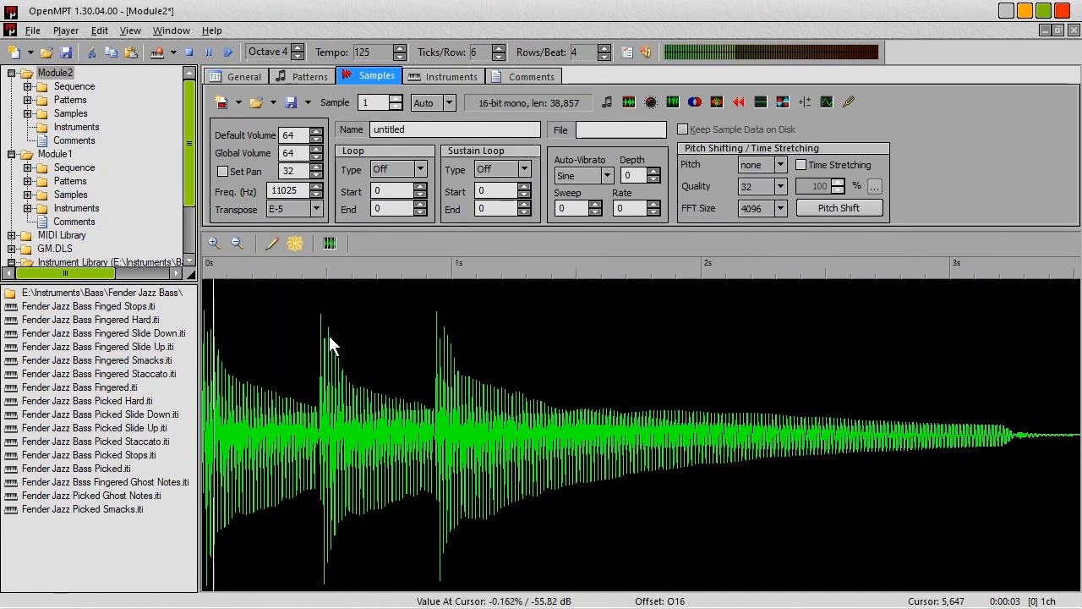
{"action": "left_click_drag", "start_coordinate": [317, 380], "coordinate": [200, 388]}
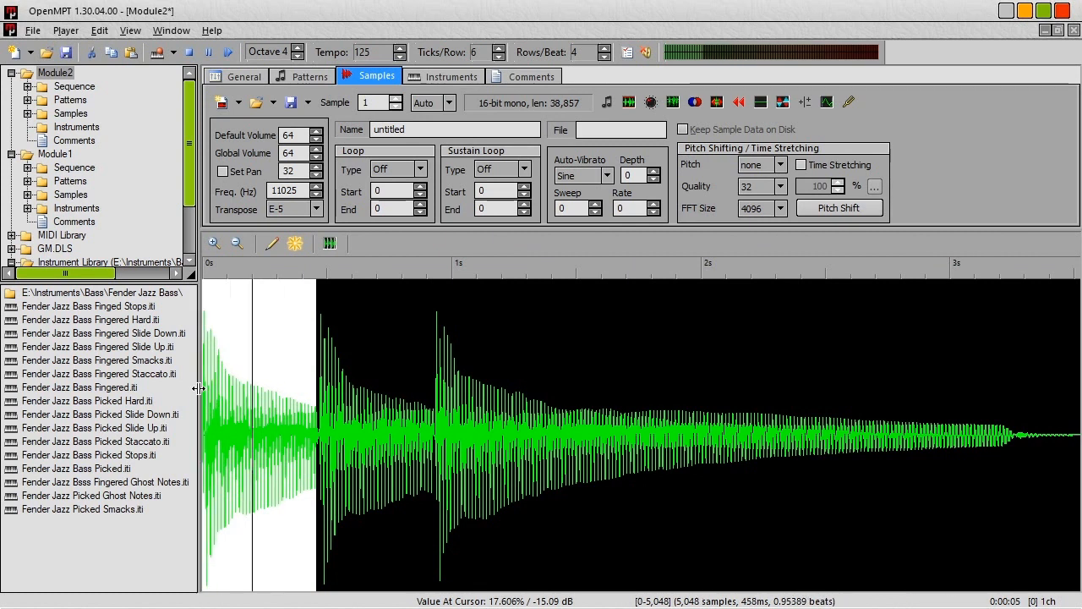
{"action": "left_click", "coordinate": [340, 403]}
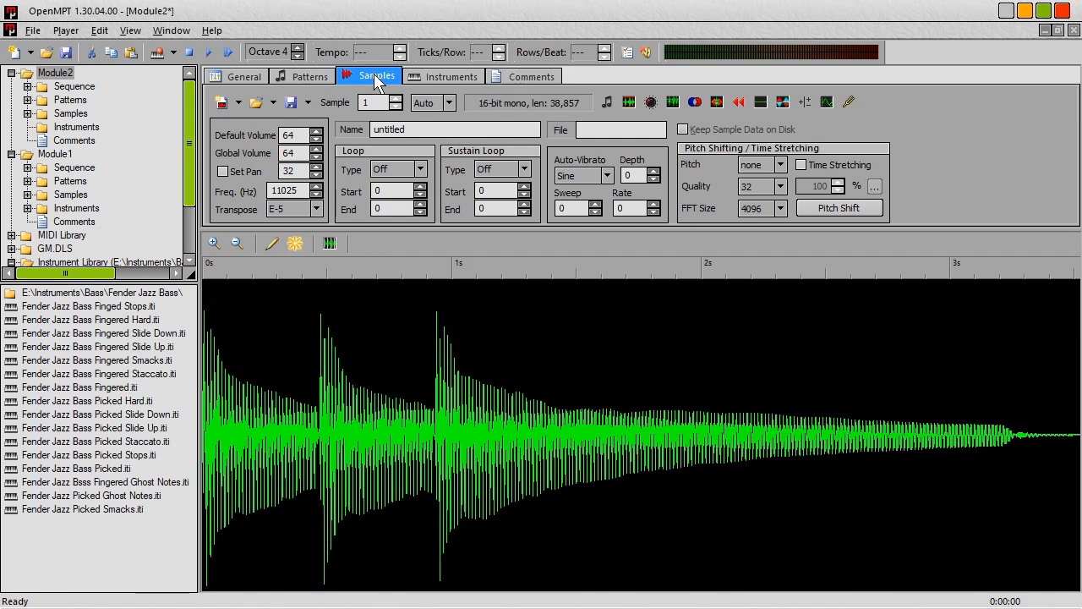
Step: Select the second and third note sections of sample 1 and try offset effects O14 and O28 on row 0 of channel 1
{"action": "left_click_drag", "start_coordinate": [318, 414], "coordinate": [433, 428]}
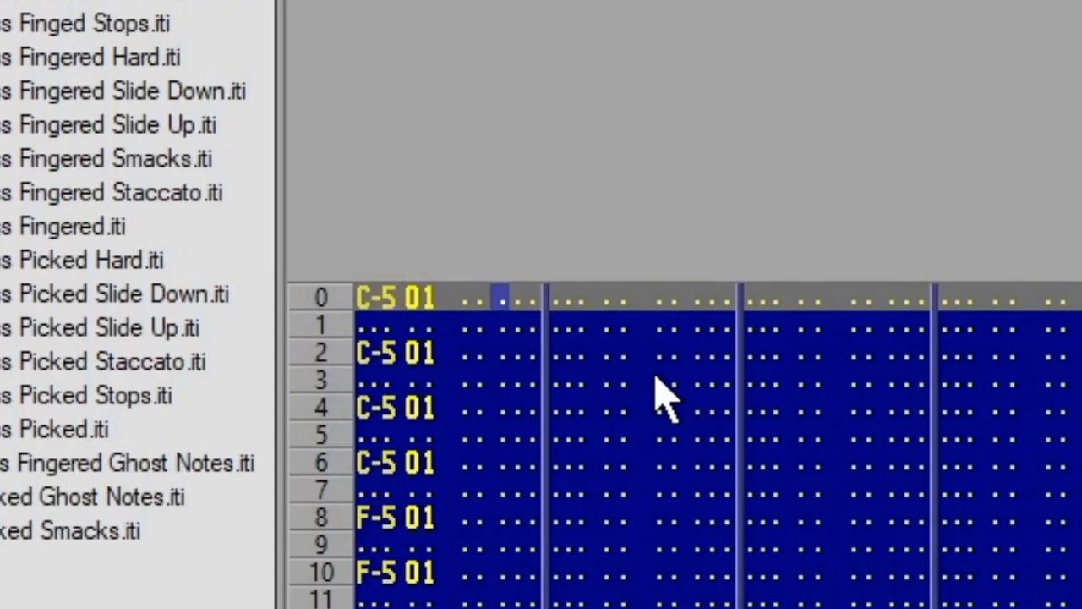
{"action": "type", "text": "014"}
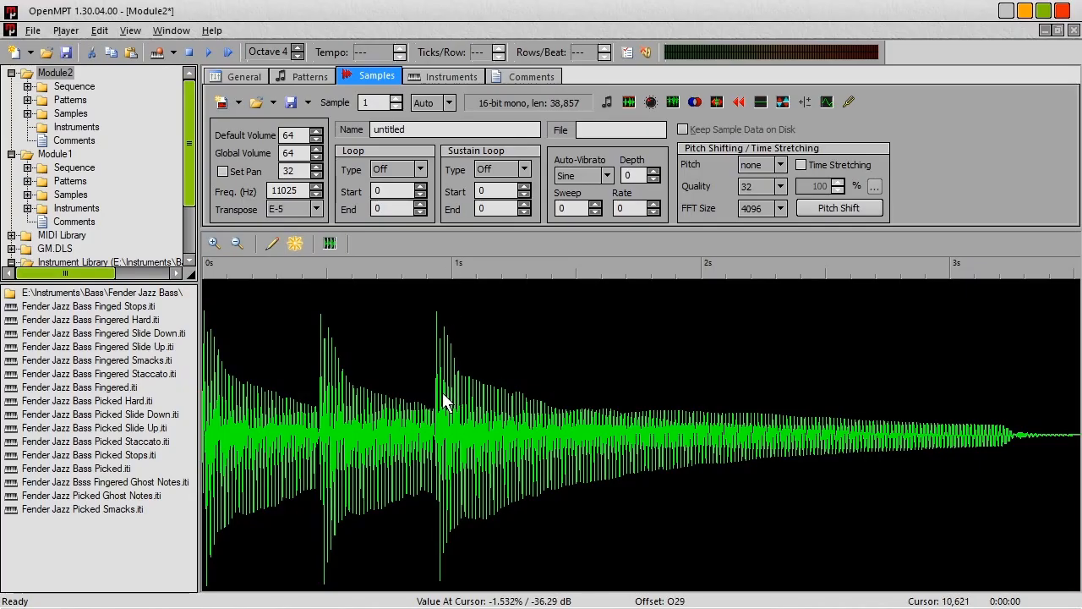
{"action": "left_click_drag", "start_coordinate": [436, 389], "coordinate": [1029, 381]}
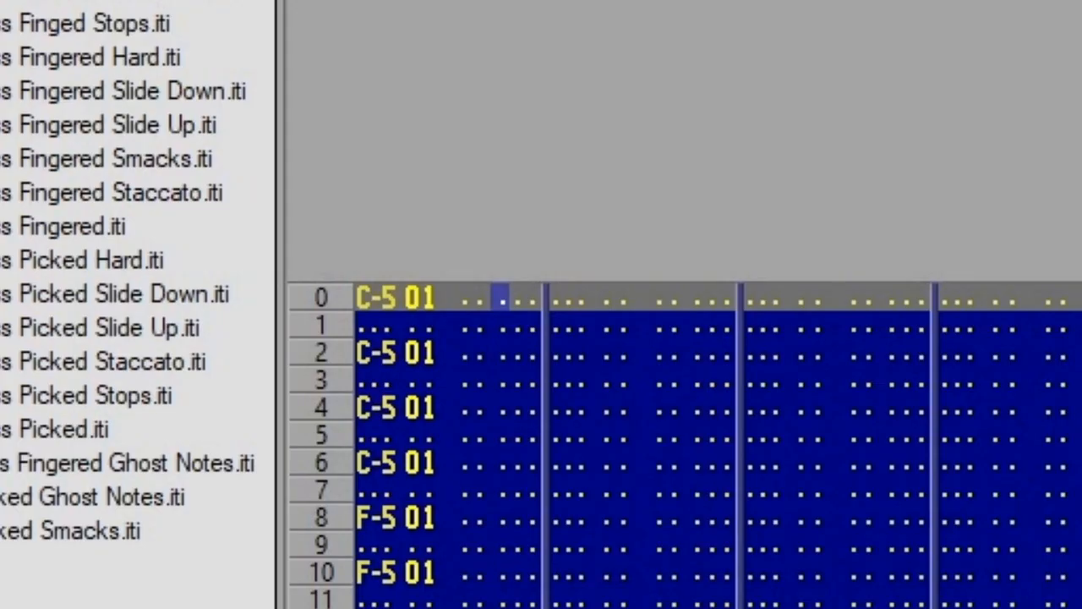
{"action": "type", "text": "o14"}
{"action": "type", "text": "28"}
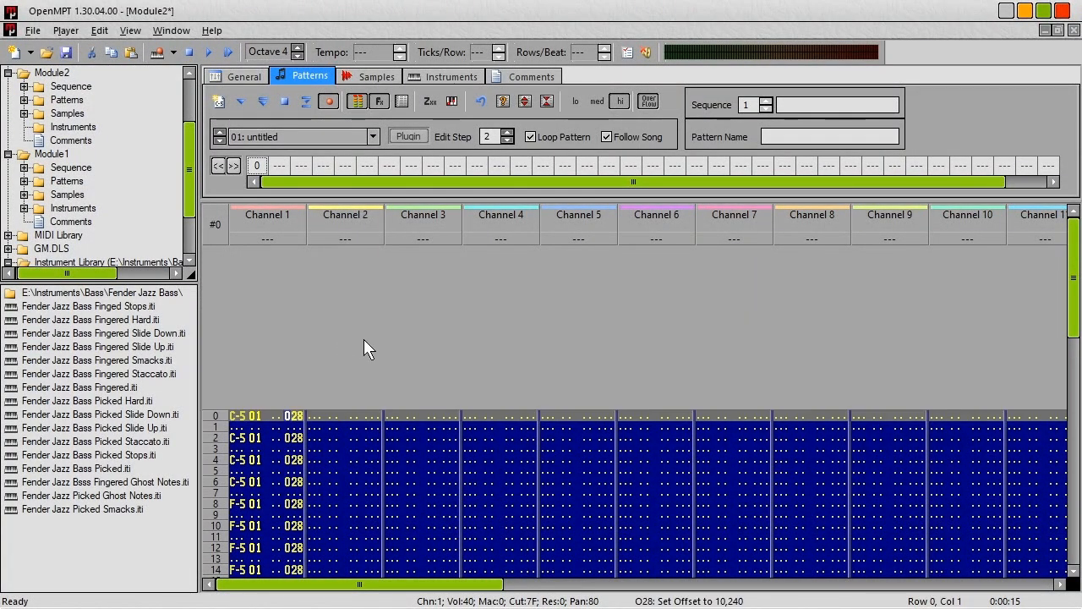
Step: Select channel 1's effect column and review the sample offset effects along the whole pattern
{"action": "key", "text": "ctrl+l"}
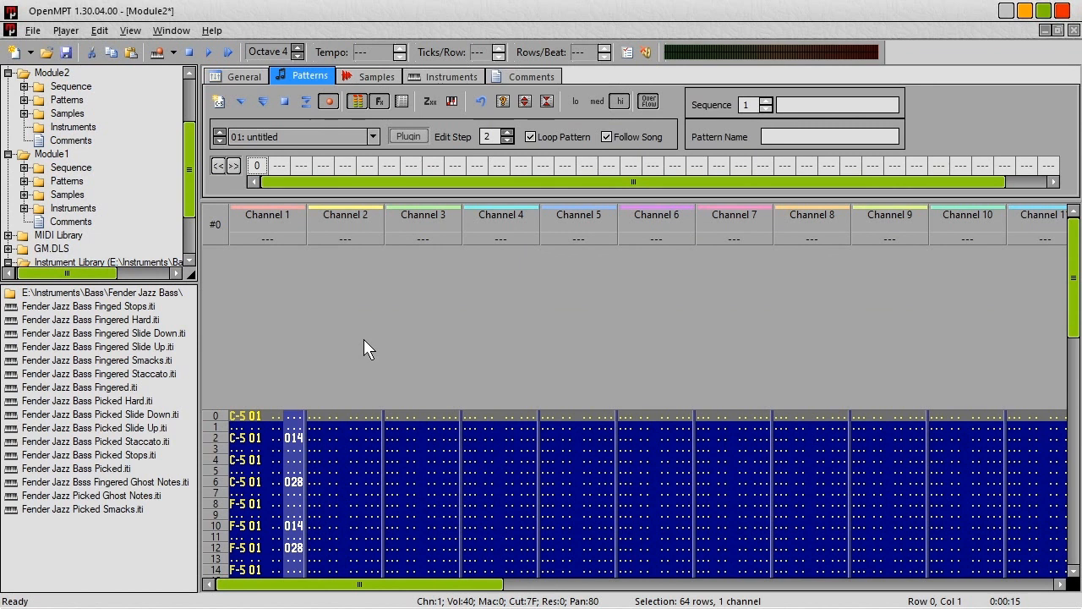
{"action": "left_click", "coordinate": [361, 462]}
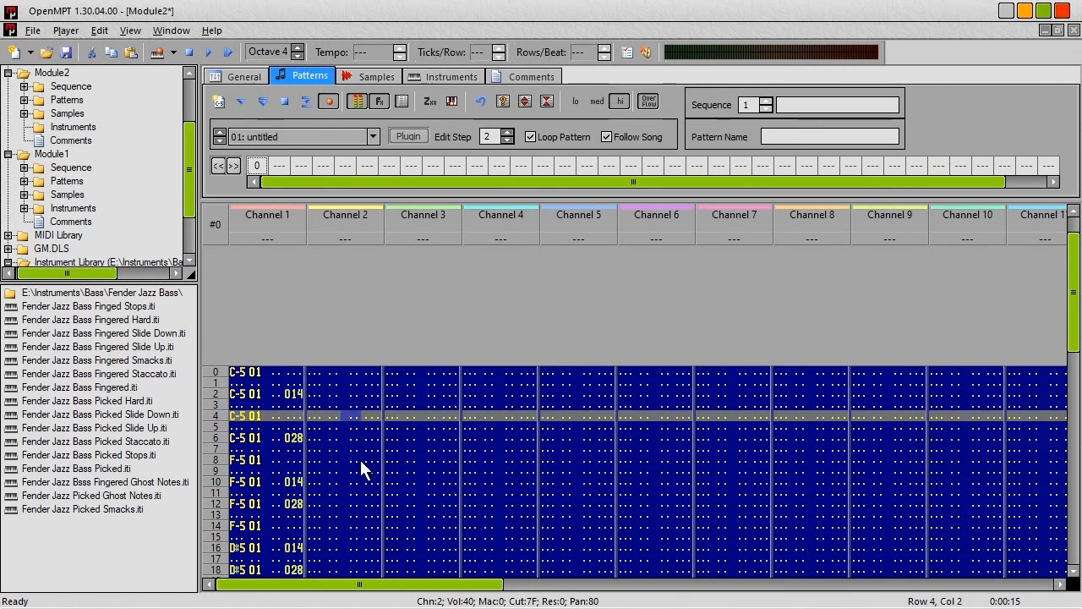
{"action": "scroll", "coordinate": [361, 463], "scroll_direction": "down", "scroll_amount": 1}
{"action": "scroll", "coordinate": [361, 470], "scroll_direction": "down", "scroll_amount": 9}
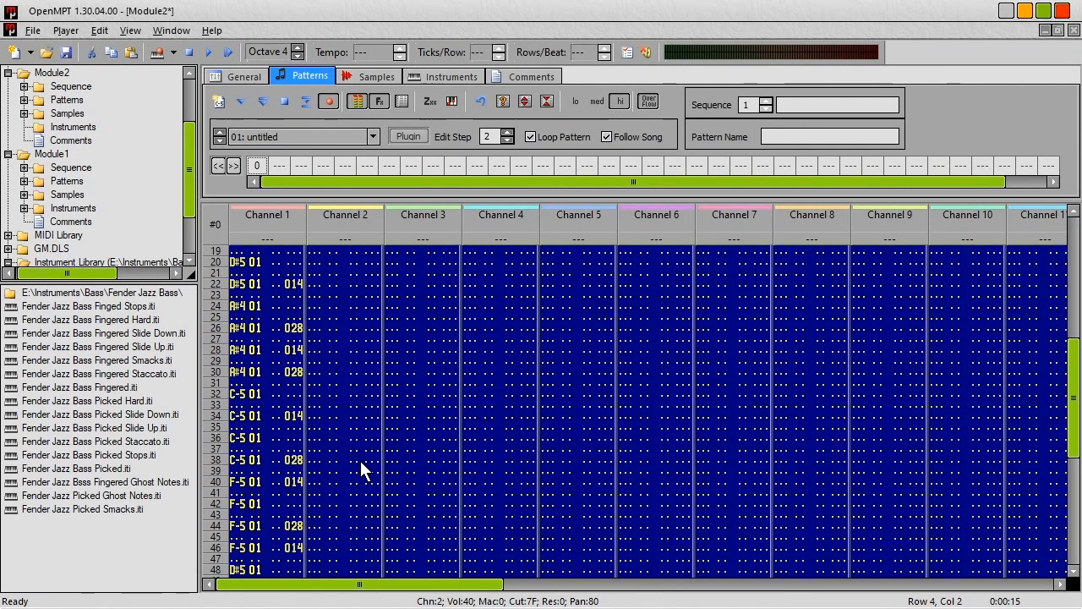
{"action": "scroll", "coordinate": [361, 470], "scroll_direction": "up", "scroll_amount": 4}
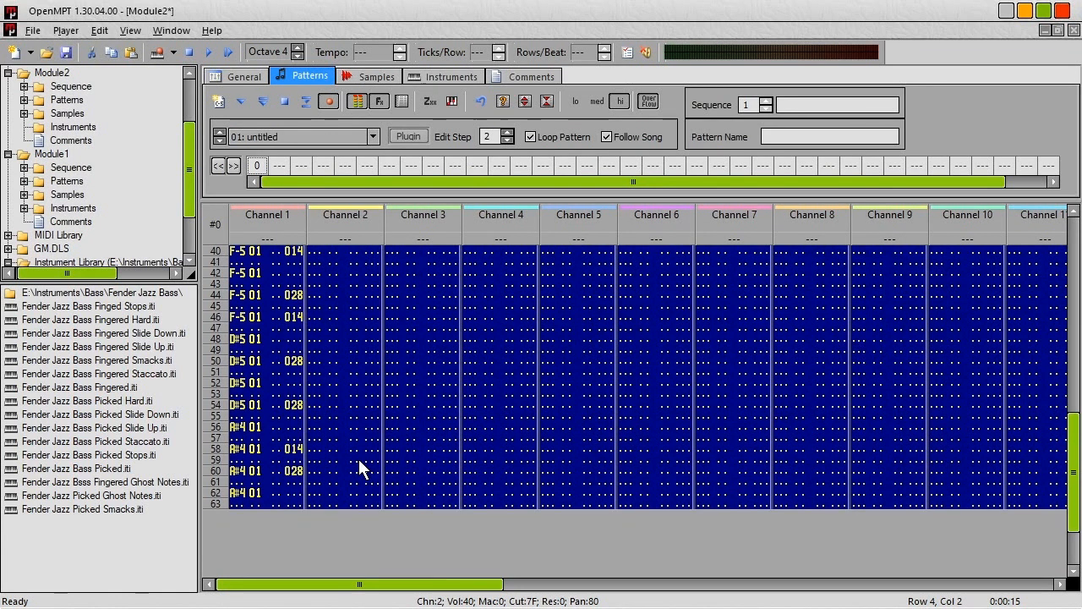
{"action": "scroll", "coordinate": [361, 470], "scroll_direction": "up", "scroll_amount": 5}
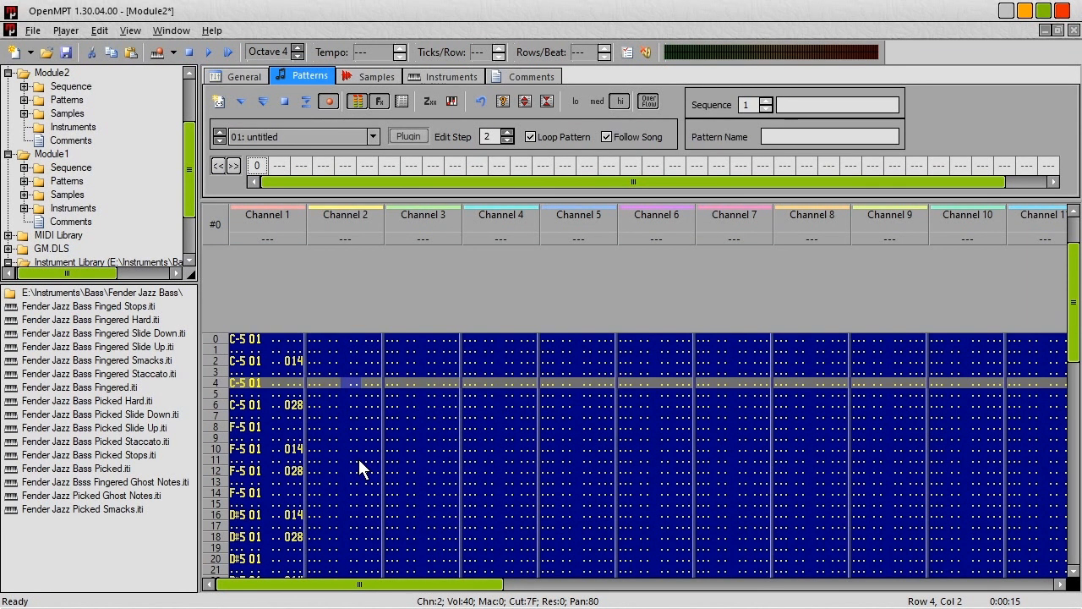
Step: Replay the pattern with the sample offsets, watch the playback position in sample 1's waveform, and stop playback from the pattern
{"action": "left_click", "coordinate": [263, 101]}
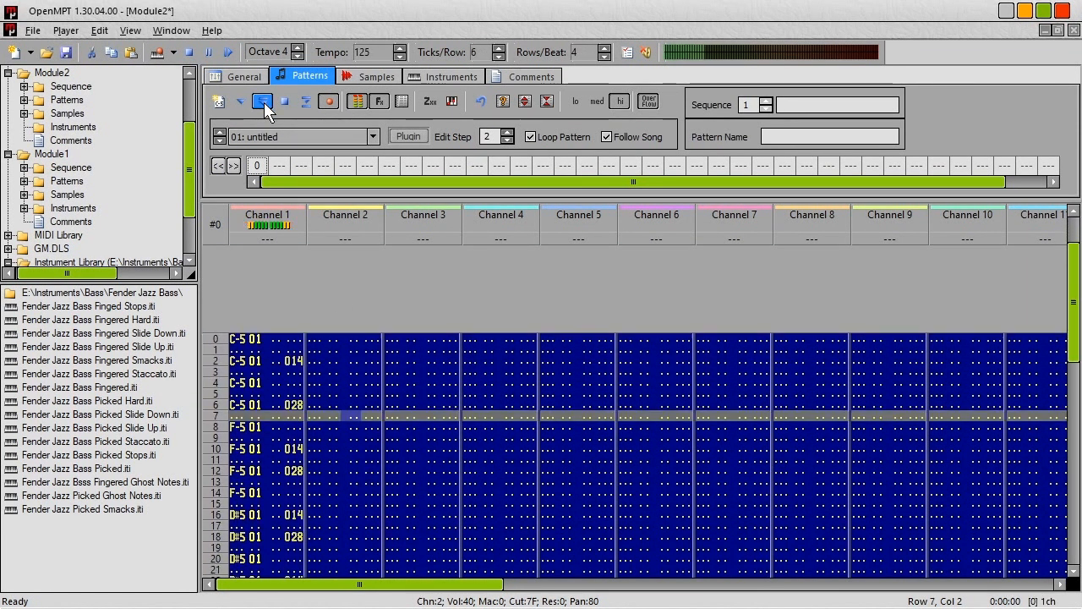
{"action": "left_click", "coordinate": [360, 76]}
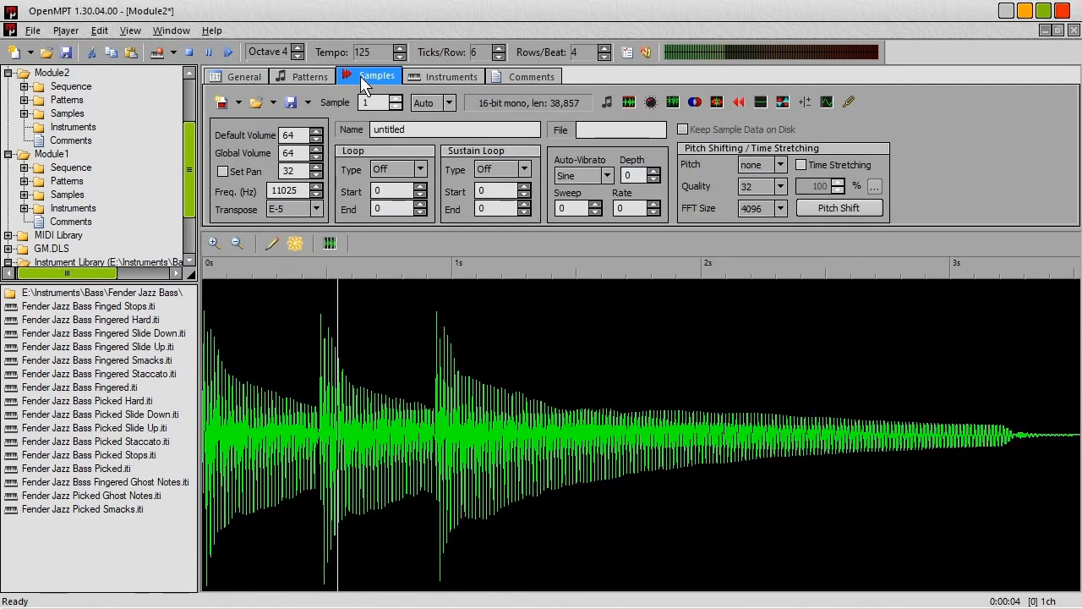
{"action": "left_click", "coordinate": [318, 78]}
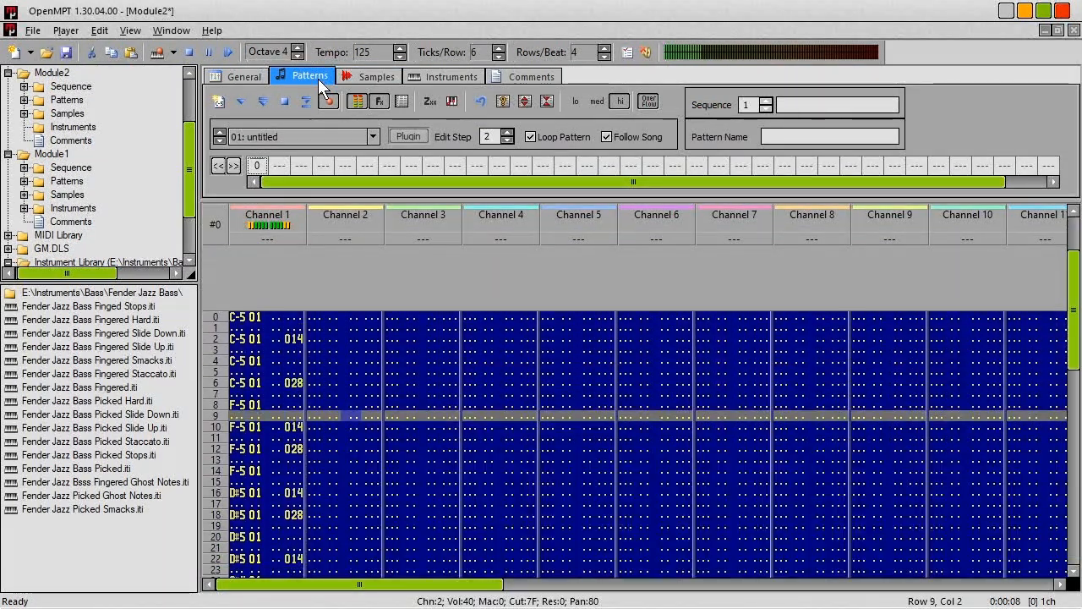
{"action": "left_click", "coordinate": [283, 104]}
Step: Load Fender Jazz Bass Picked.iti as an instrument without converting the existing samples, and return to the pattern
{"action": "left_click_drag", "start_coordinate": [116, 470], "coordinate": [332, 467]}
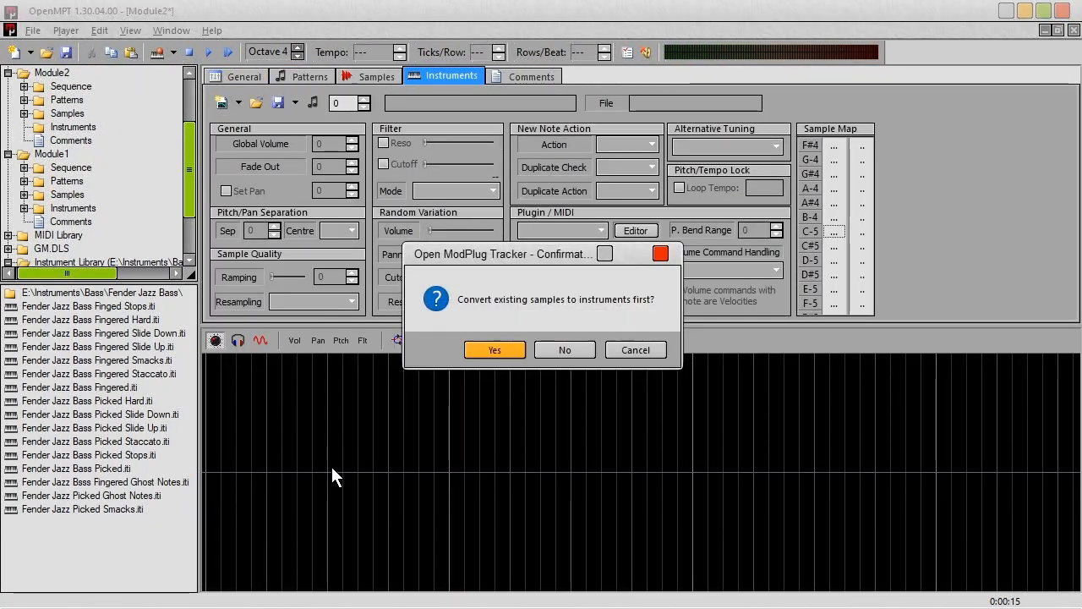
{"action": "left_click", "coordinate": [546, 350]}
{"action": "left_click", "coordinate": [313, 77]}
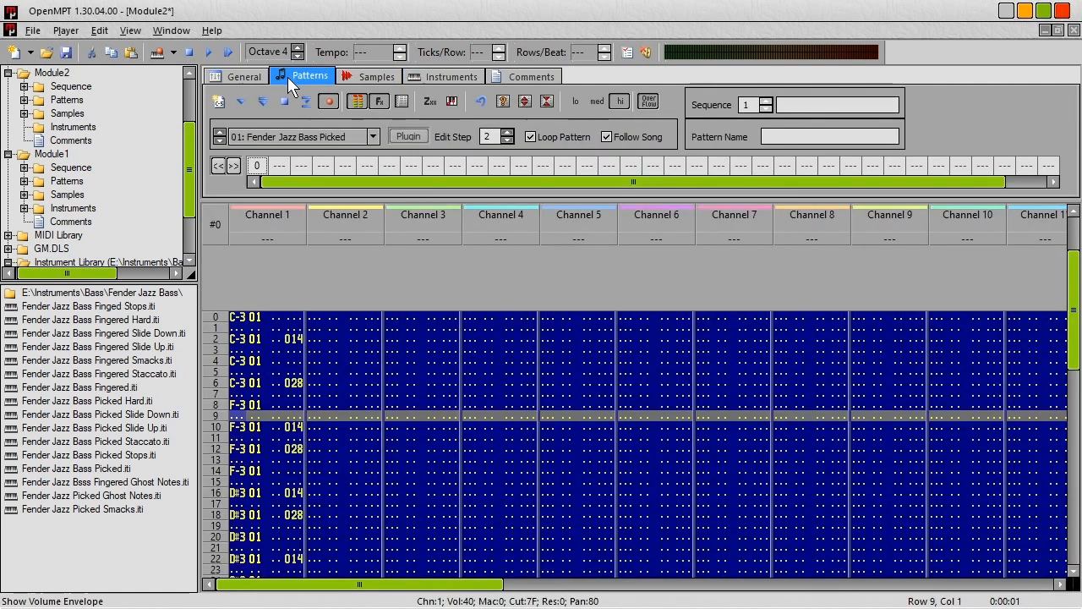
Step: Replay the pattern while cycling repeatedly through samples 1 to 14 to watch which waveforms are played, and stop playback
{"action": "left_click", "coordinate": [267, 100]}
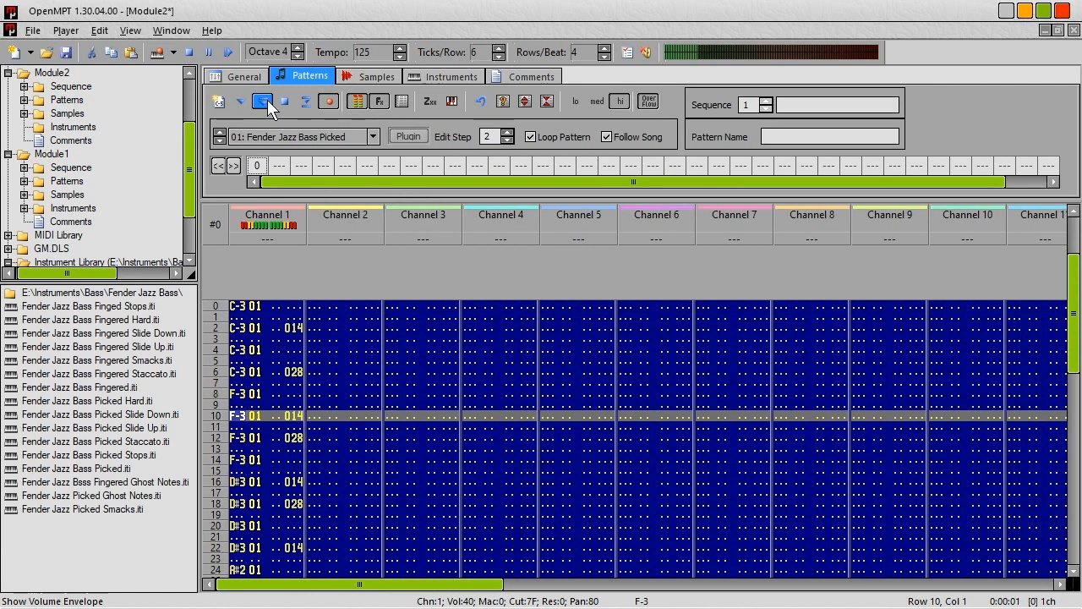
{"action": "left_click", "coordinate": [372, 76]}
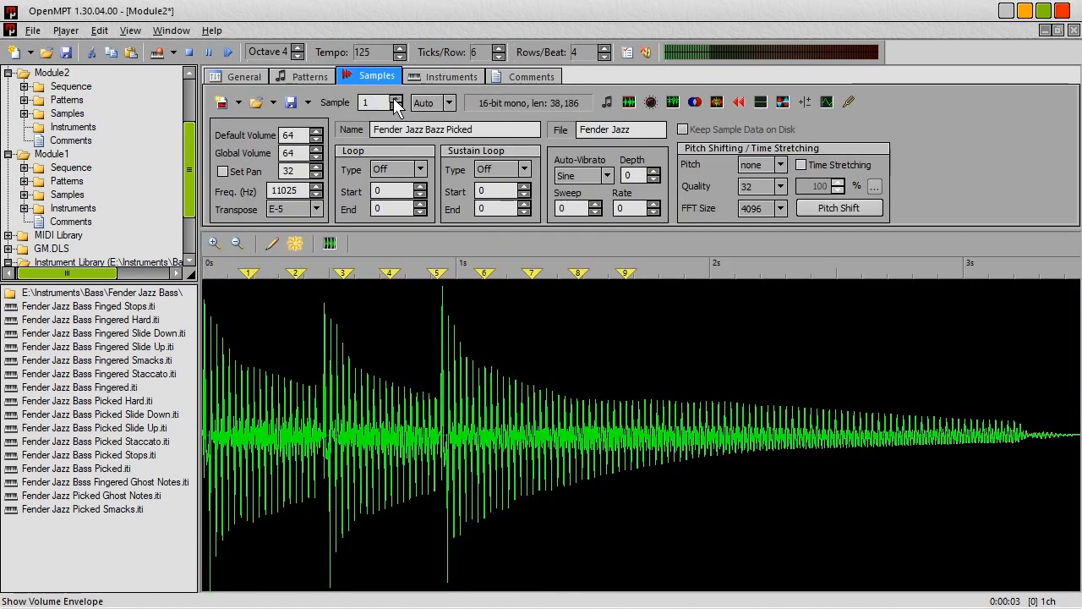
{"action": "left_click", "coordinate": [394, 99]}
{"action": "left_click", "coordinate": [394, 98]}
{"action": "left_click", "coordinate": [395, 99]}
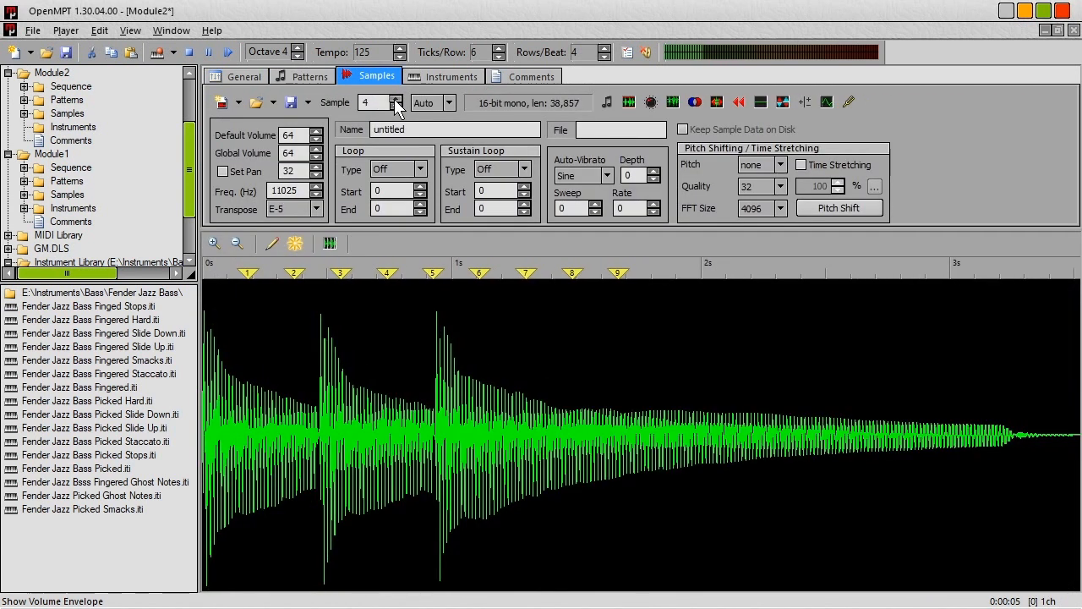
{"action": "left_click", "coordinate": [395, 99]}
{"action": "left_click", "coordinate": [394, 99]}
{"action": "left_click", "coordinate": [395, 98]}
{"action": "left_click", "coordinate": [394, 99]}
{"action": "left_click", "coordinate": [394, 99]}
{"action": "left_click", "coordinate": [395, 99]}
{"action": "left_click", "coordinate": [395, 99]}
{"action": "left_click", "coordinate": [395, 99]}
{"action": "left_click", "coordinate": [395, 99]}
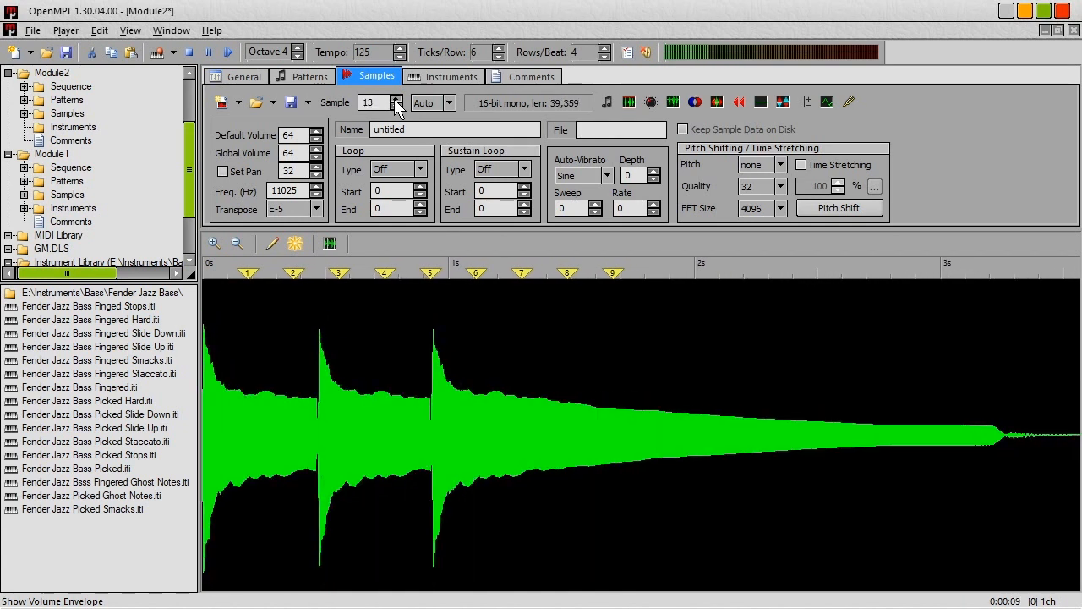
{"action": "left_click", "coordinate": [394, 98]}
{"action": "left_click", "coordinate": [395, 99]}
{"action": "left_click", "coordinate": [395, 99]}
{"action": "left_click", "coordinate": [395, 99]}
{"action": "left_click", "coordinate": [394, 99]}
{"action": "left_click", "coordinate": [395, 98]}
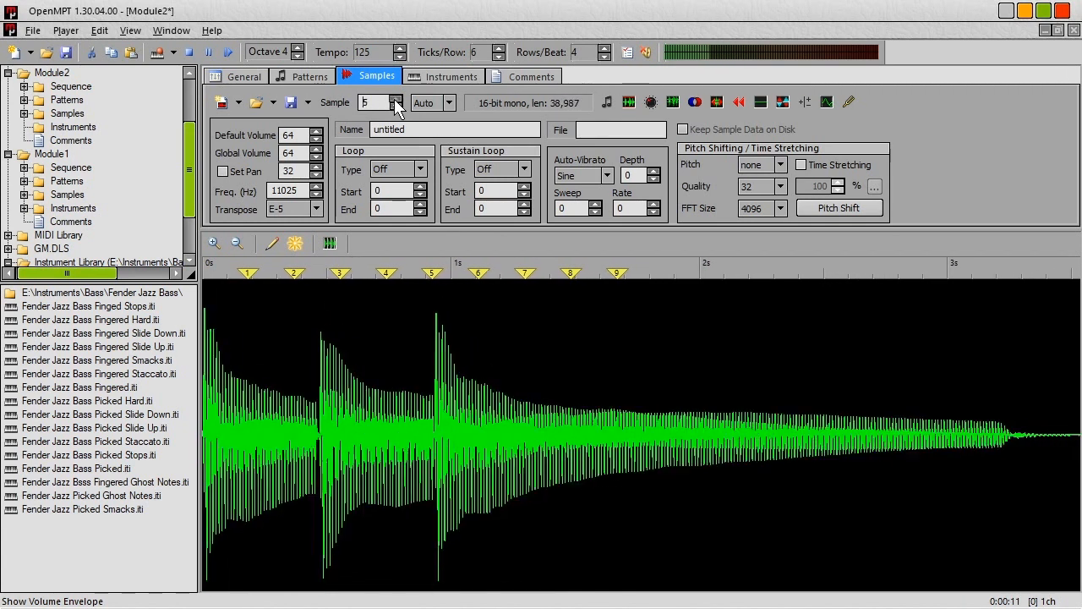
{"action": "left_click", "coordinate": [395, 99]}
{"action": "left_click", "coordinate": [395, 99]}
{"action": "left_click", "coordinate": [394, 99]}
{"action": "left_click", "coordinate": [395, 99]}
{"action": "left_click", "coordinate": [395, 99]}
{"action": "left_click", "coordinate": [395, 99]}
{"action": "left_click", "coordinate": [394, 99]}
{"action": "left_click", "coordinate": [395, 99]}
{"action": "left_click", "coordinate": [395, 99]}
{"action": "left_click", "coordinate": [395, 99]}
{"action": "left_click", "coordinate": [395, 99]}
{"action": "left_click", "coordinate": [395, 99]}
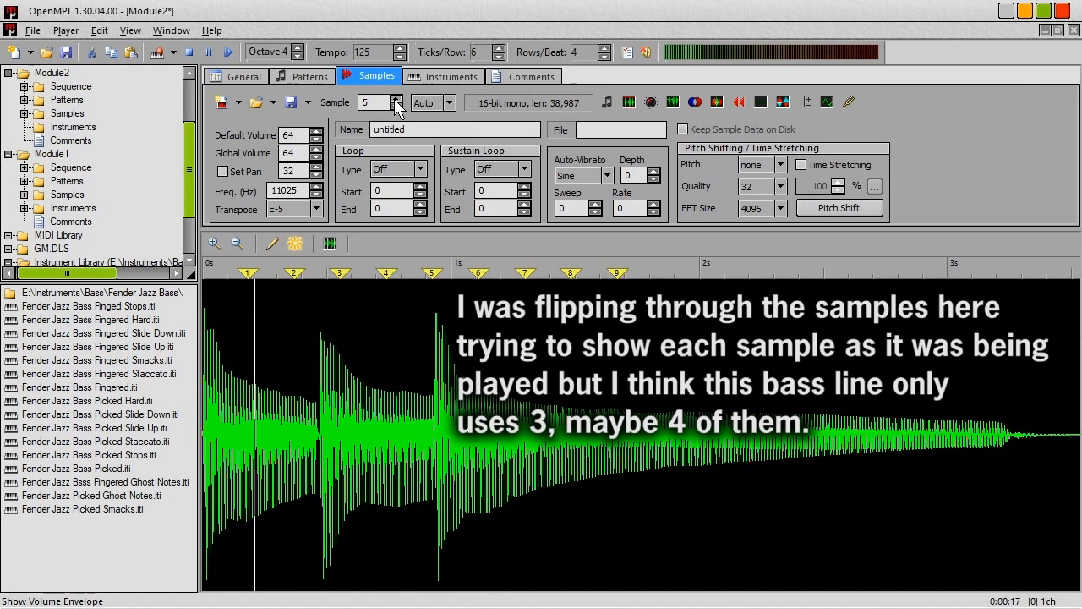
{"action": "left_click", "coordinate": [395, 99]}
{"action": "left_click", "coordinate": [395, 99]}
{"action": "left_click", "coordinate": [395, 99]}
{"action": "left_click", "coordinate": [395, 98]}
{"action": "left_click", "coordinate": [395, 99]}
{"action": "left_click", "coordinate": [395, 99]}
{"action": "left_click", "coordinate": [395, 99]}
{"action": "left_click", "coordinate": [395, 99]}
{"action": "left_click", "coordinate": [395, 99]}
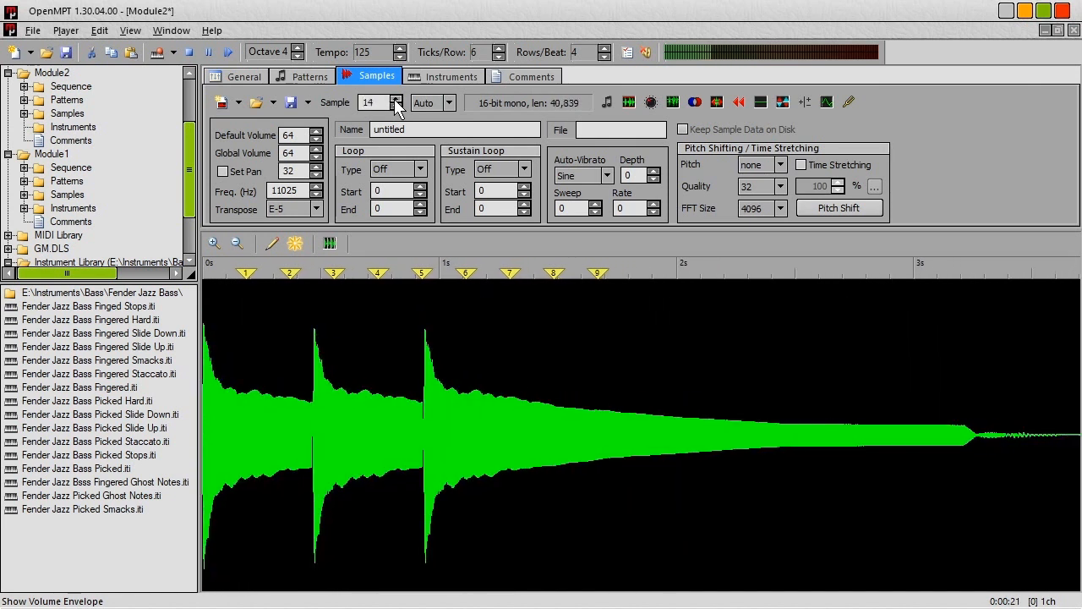
{"action": "left_click", "coordinate": [395, 99]}
{"action": "left_click", "coordinate": [395, 99]}
{"action": "left_click", "coordinate": [188, 53]}
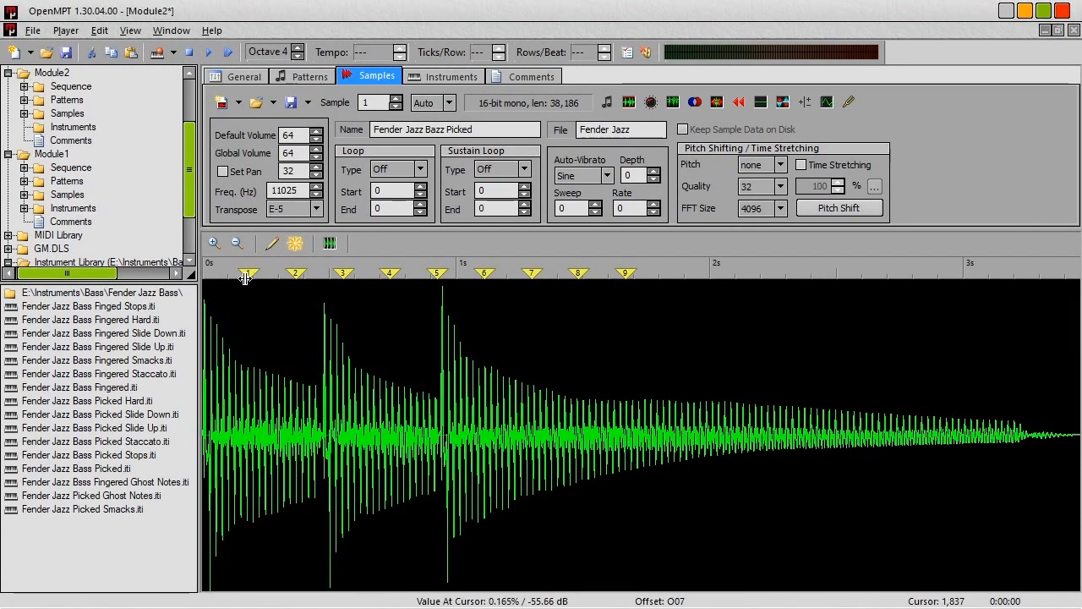
Step: Move cue point 1 to the very start of sample 1 and enter sample cue o01 on row 0 of channel 1
{"action": "left_click_drag", "start_coordinate": [247, 272], "coordinate": [179, 273]}
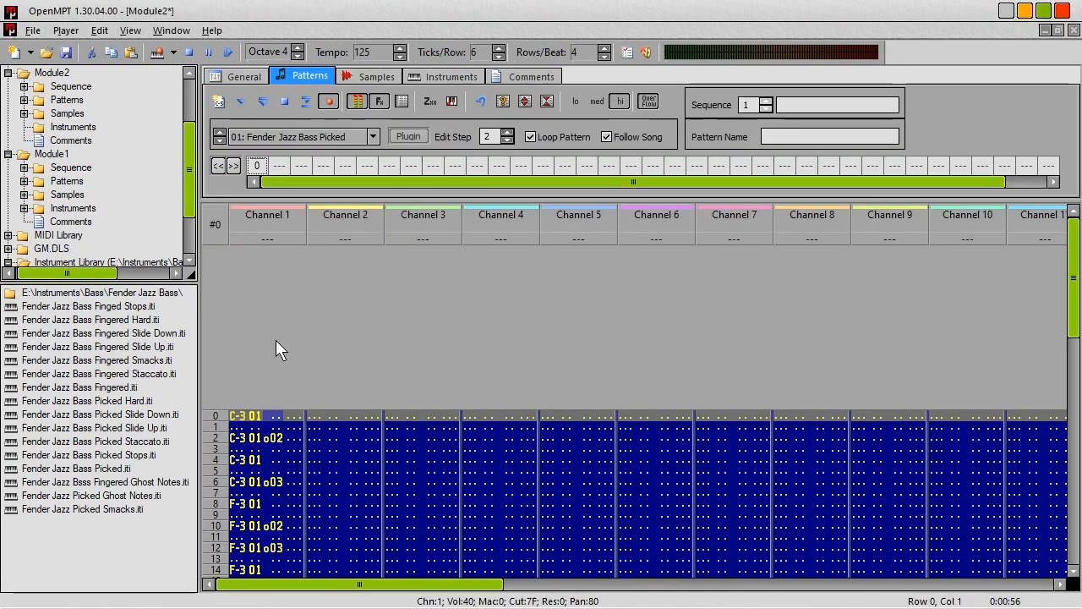
{"action": "type", "text": "o0301"}
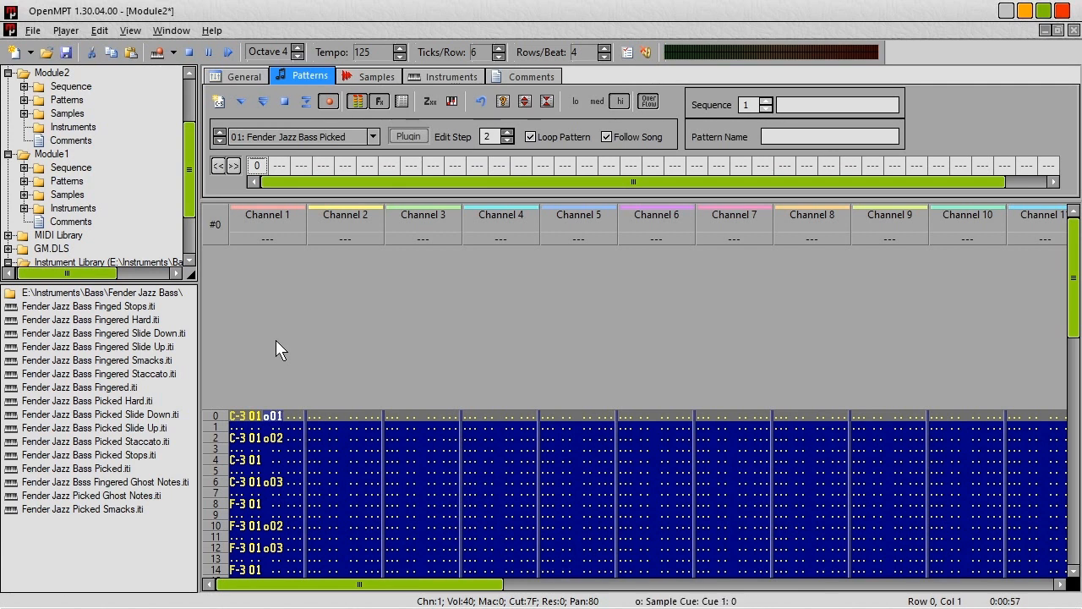
Step: Enter sample cue o01 for the notes on rows 4 and 8 of channel 1
{"action": "key", "text": "Down"}
{"action": "key", "text": "Down"}
{"action": "key", "text": "Down"}
{"action": "key", "text": "Down"}
{"action": "type", "text": "o01"}
{"action": "key", "text": "Down"}
{"action": "key", "text": "Down"}
{"action": "key", "text": "Down"}
{"action": "key", "text": "Down"}
{"action": "type", "text": "o01"}
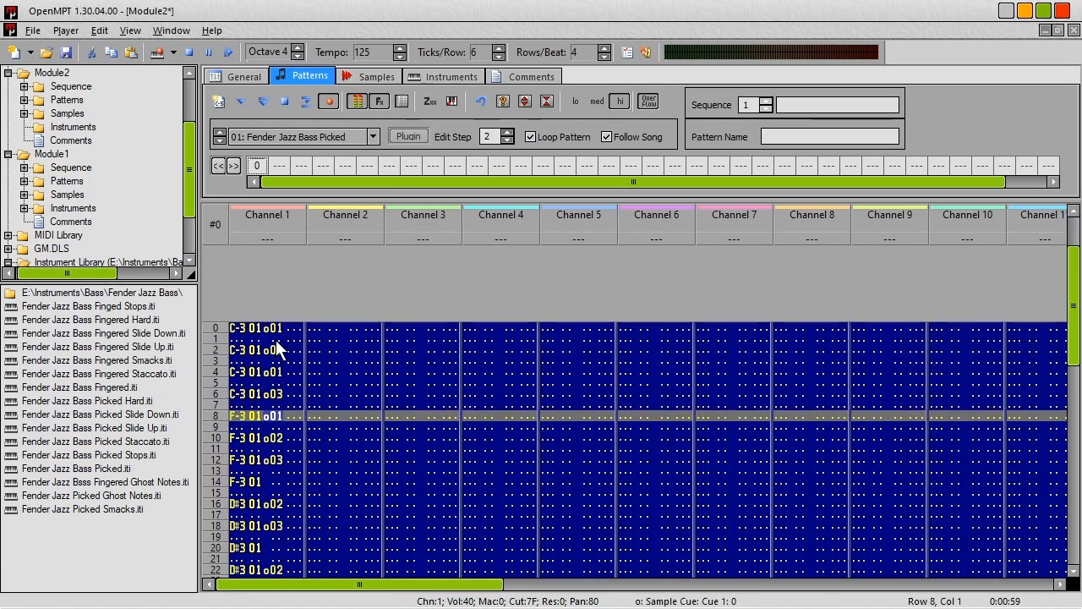
Step: Move cue point 1 of sample 2 to its very start and reposition the following cue points in samples 2 and 3
{"action": "left_click", "coordinate": [377, 76]}
{"action": "left_click", "coordinate": [396, 98]}
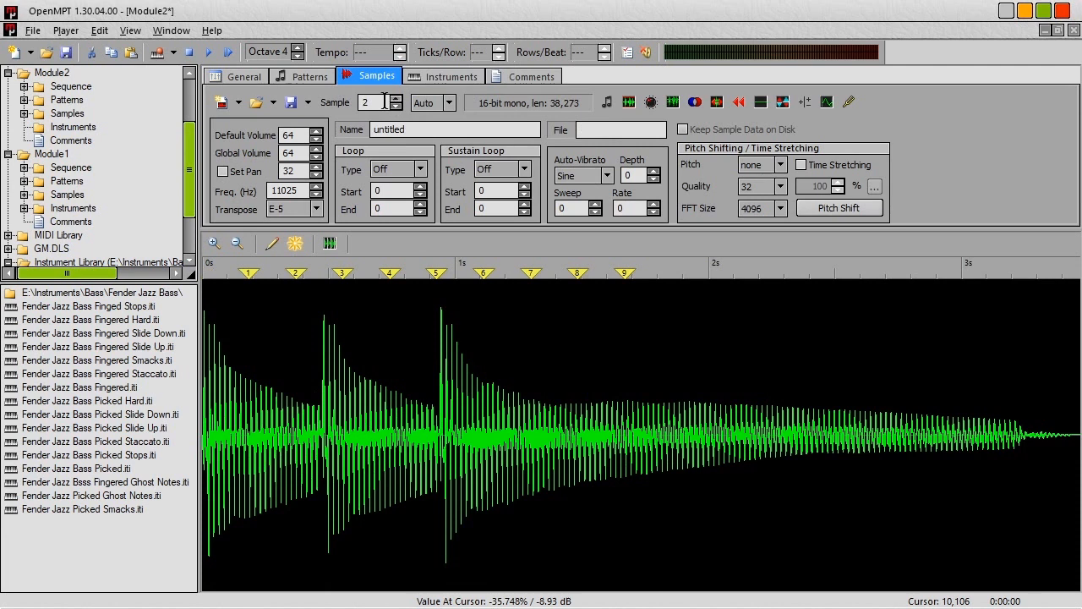
{"action": "left_click_drag", "start_coordinate": [247, 272], "coordinate": [204, 273]}
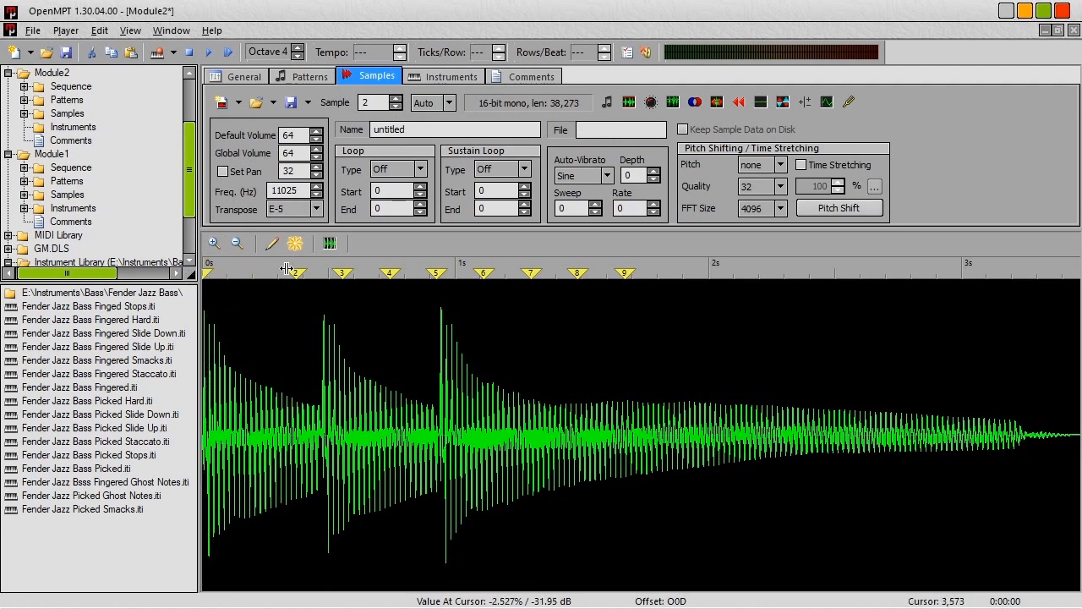
{"action": "left_click_drag", "start_coordinate": [297, 275], "coordinate": [436, 273]}
{"action": "left_click", "coordinate": [395, 97]}
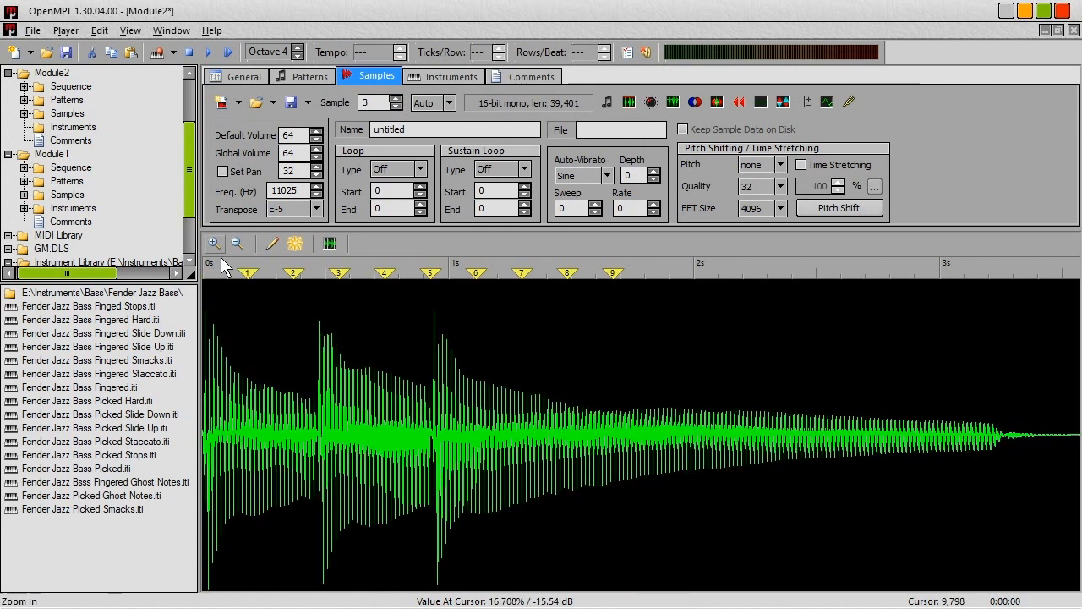
{"action": "left_click_drag", "start_coordinate": [293, 273], "coordinate": [392, 279]}
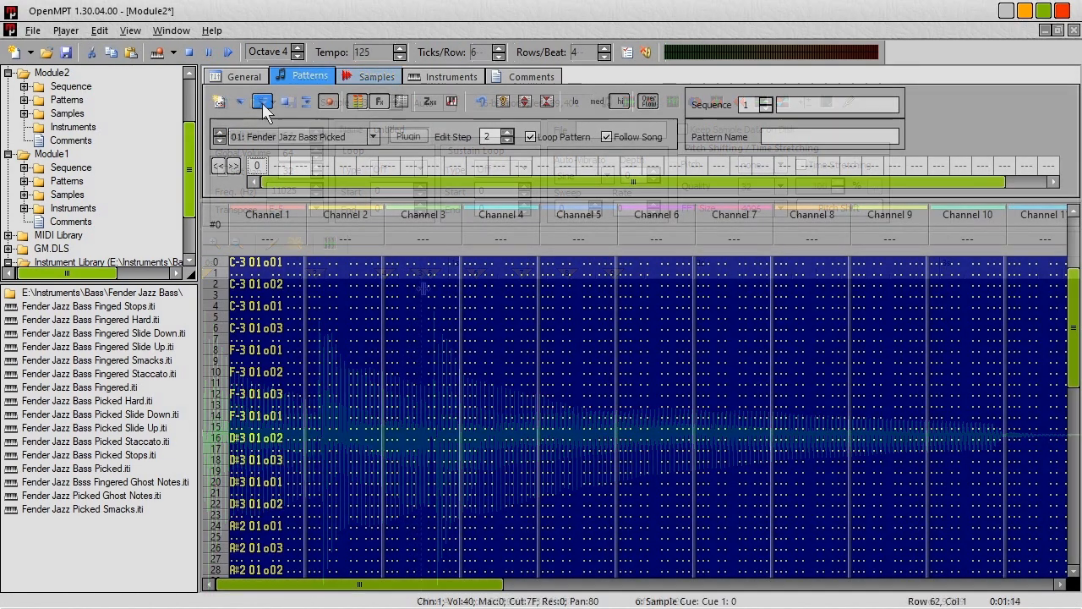
Step: Replay the pattern with the sample cues on every note, and stop playback
{"action": "left_click", "coordinate": [263, 102]}
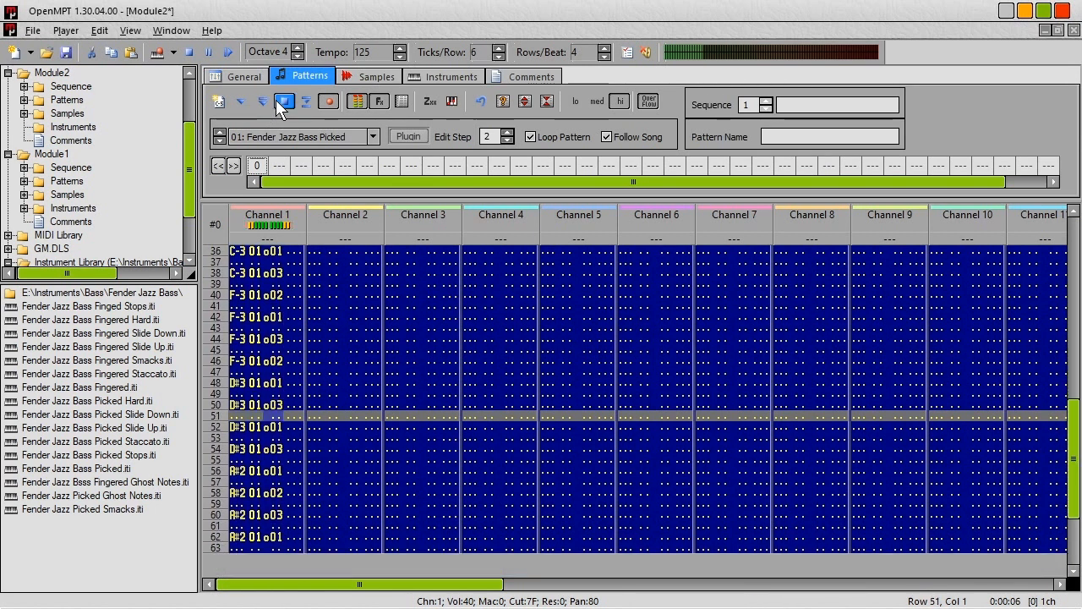
{"action": "left_click", "coordinate": [285, 102]}
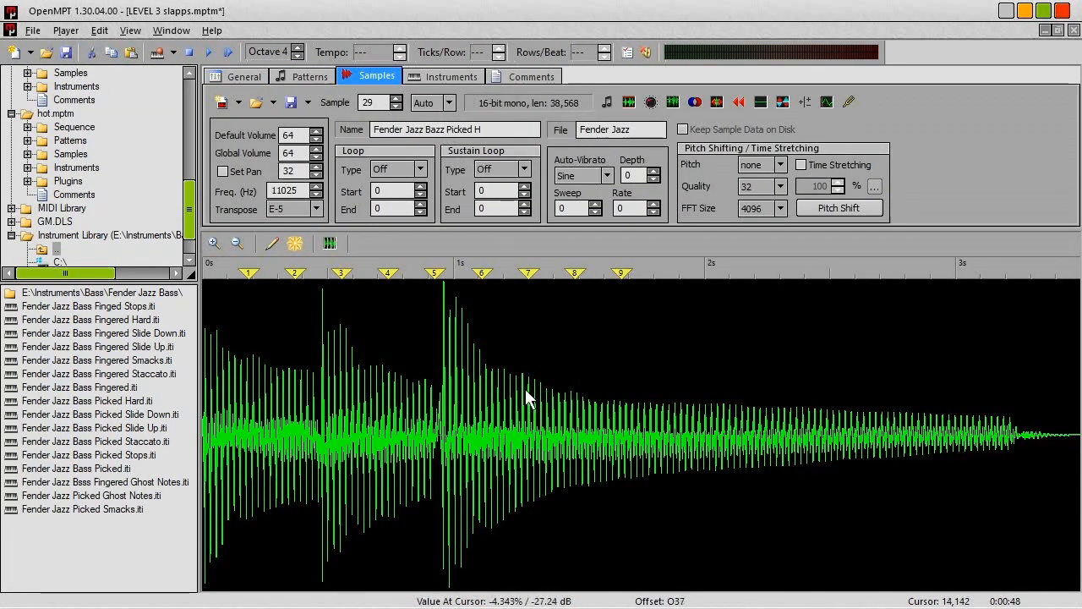
Step: Highlight the third note section of sample 29 in LEVEL 3 slapps.mptm through to its end, and clear the selection
{"action": "left_click_drag", "start_coordinate": [442, 420], "coordinate": [1081, 433]}
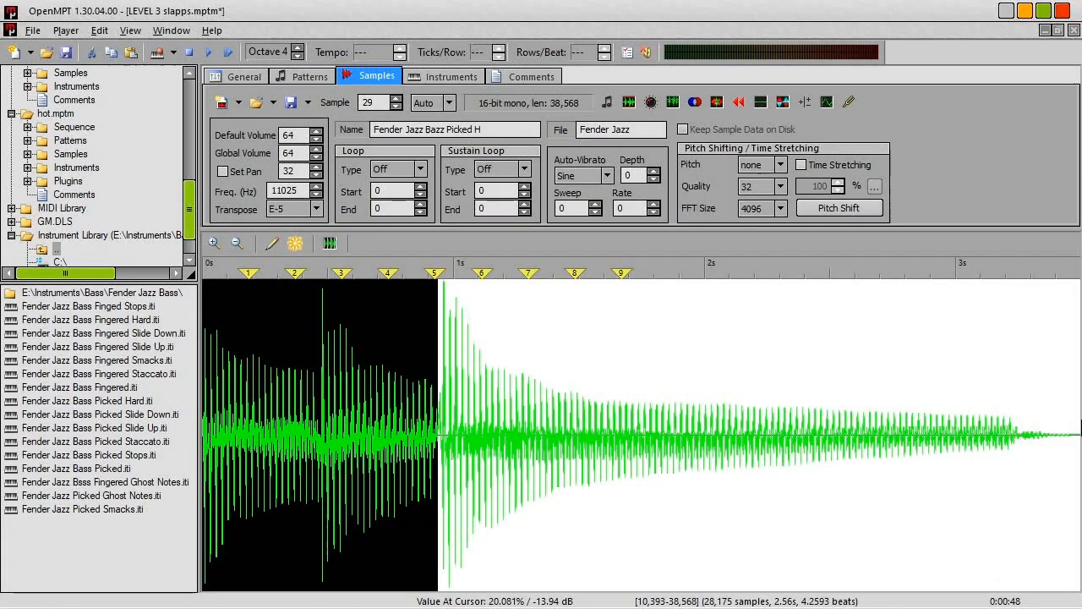
{"action": "left_click", "coordinate": [952, 442]}
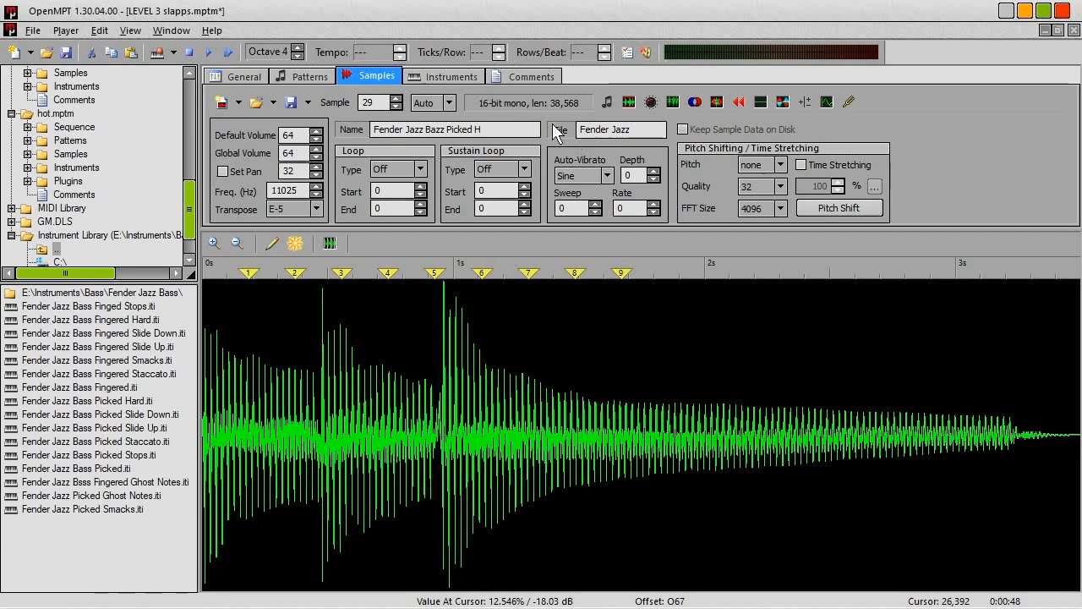
{"action": "left_click", "coordinate": [425, 75]}
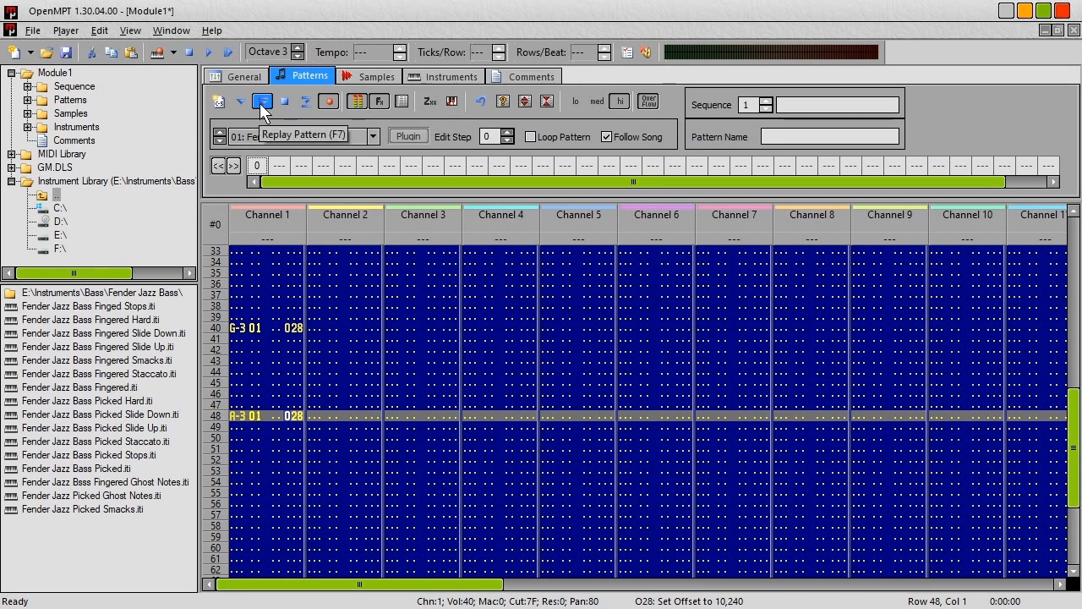
Step: Play Module1's bass line with O28 offsets and again without offsets, viewing the sample during playback
{"action": "left_click", "coordinate": [260, 103]}
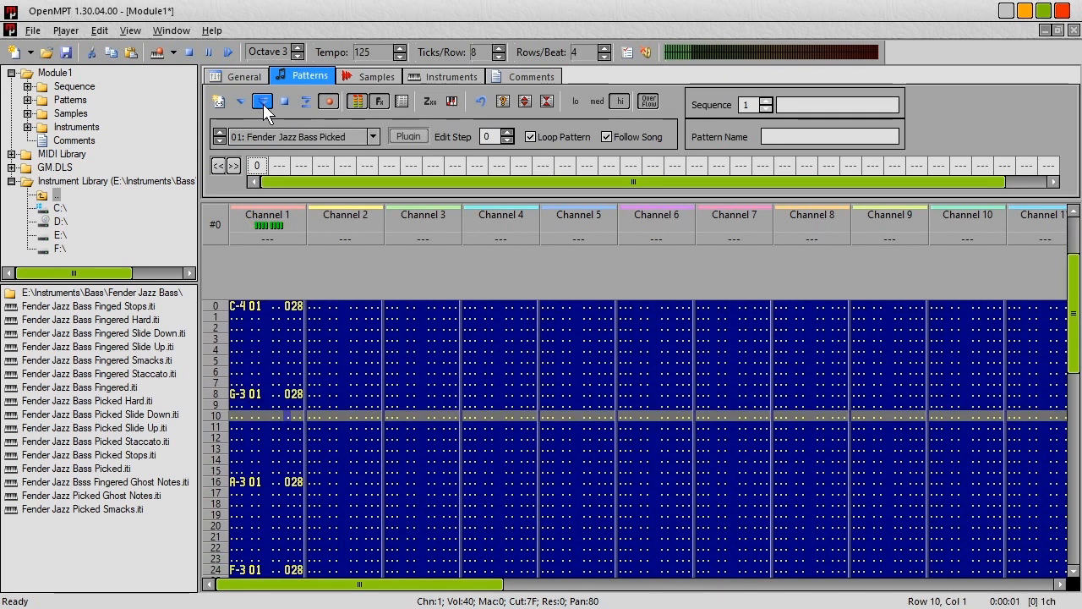
{"action": "left_click", "coordinate": [375, 76]}
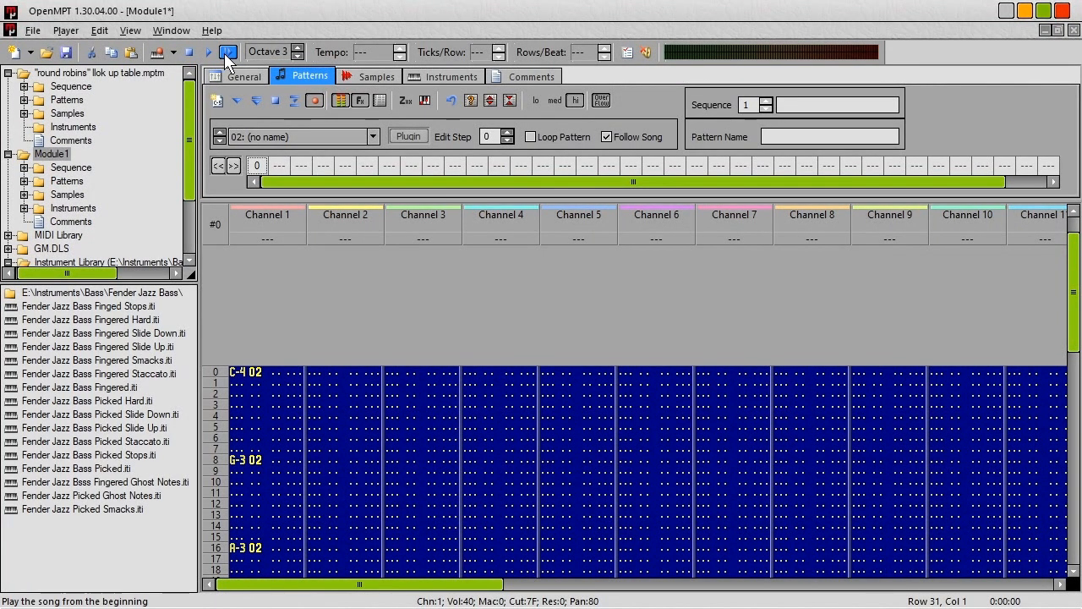
{"action": "left_click", "coordinate": [227, 53]}
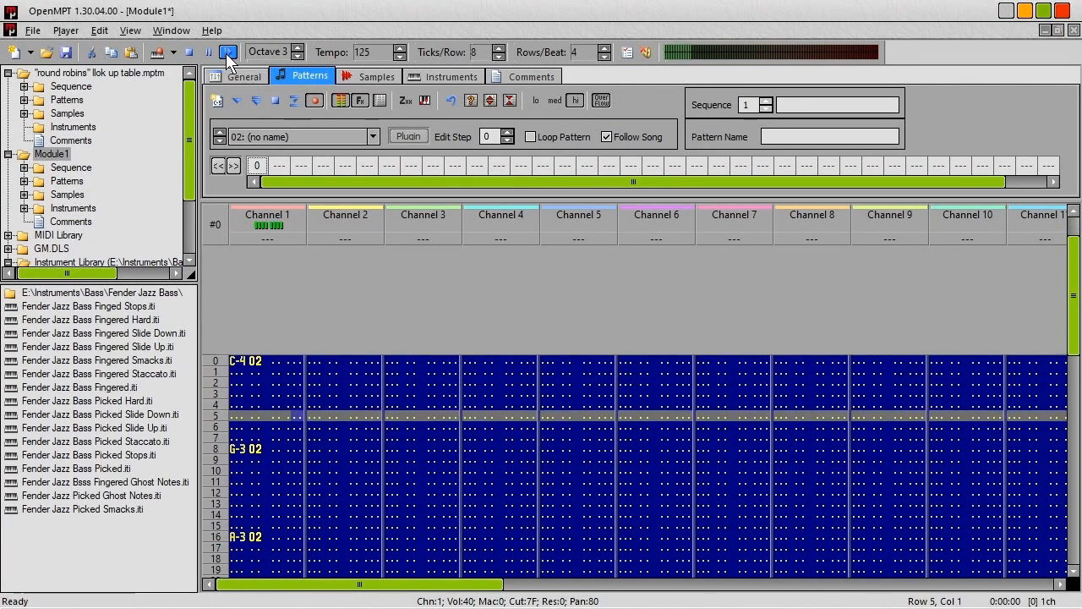
{"action": "left_click", "coordinate": [368, 76]}
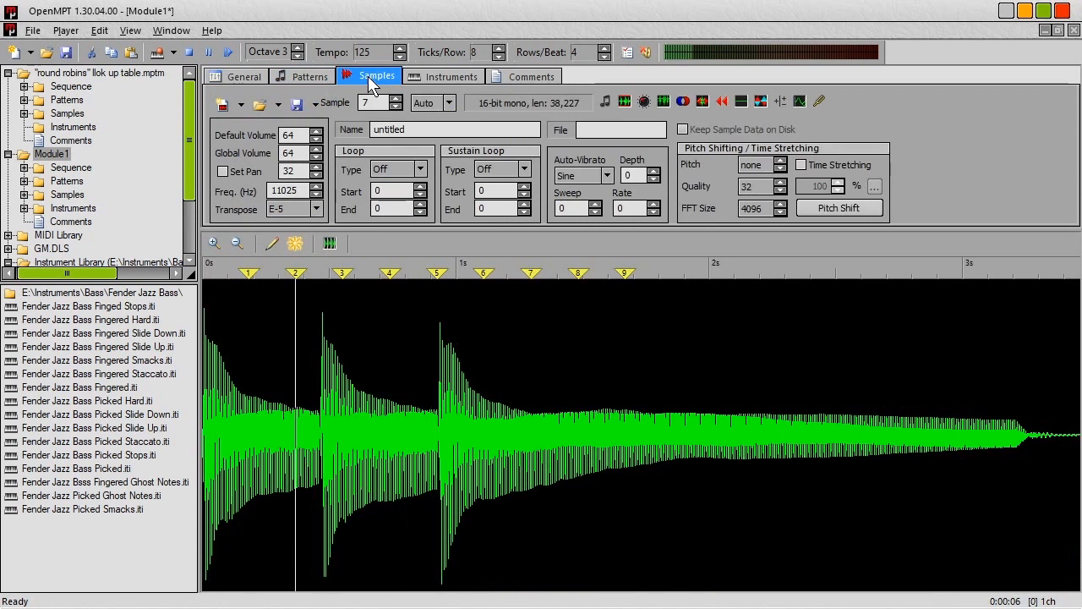
Step: Enter note-offs two rows after the notes in channel 1, including rows 10, 18, 26 and 34
{"action": "left_click", "coordinate": [314, 75]}
{"action": "key", "text": "Down"}
{"action": "key", "text": "Down"}
{"action": "key", "text": "Down"}
{"action": "key", "text": "Down"}
{"action": "key", "text": "Down"}
{"action": "key", "text": "Down"}
{"action": "key", "text": "Down"}
{"action": "key", "text": "Down"}
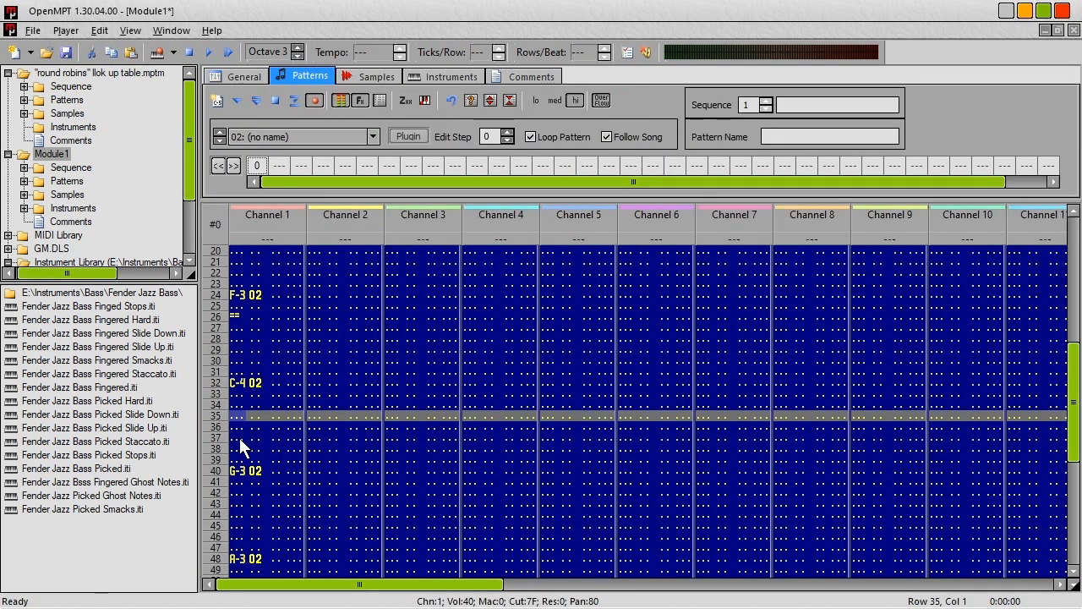
{"action": "key", "text": "Up"}
{"action": "key", "text": "Up"}
{"action": "key", "text": "Down"}
{"action": "key", "text": "="}
Step: Enter note-offs on rows 42 and 50 of channel 1
{"action": "key", "text": "Down"}
{"action": "key", "text": "Down"}
{"action": "key", "text": "Down"}
{"action": "key", "text": "Down"}
{"action": "key", "text": "Down"}
{"action": "key", "text": "Down"}
{"action": "key", "text": "Down"}
{"action": "key", "text": "Down"}
{"action": "key", "text": "="}
{"action": "key", "text": "Down"}
{"action": "key", "text": "Down"}
{"action": "key", "text": "Down"}
{"action": "key", "text": "Down"}
{"action": "key", "text": "Down"}
{"action": "key", "text": "Down"}
{"action": "key", "text": "Down"}
{"action": "key", "text": "Down"}
{"action": "key", "text": "="}
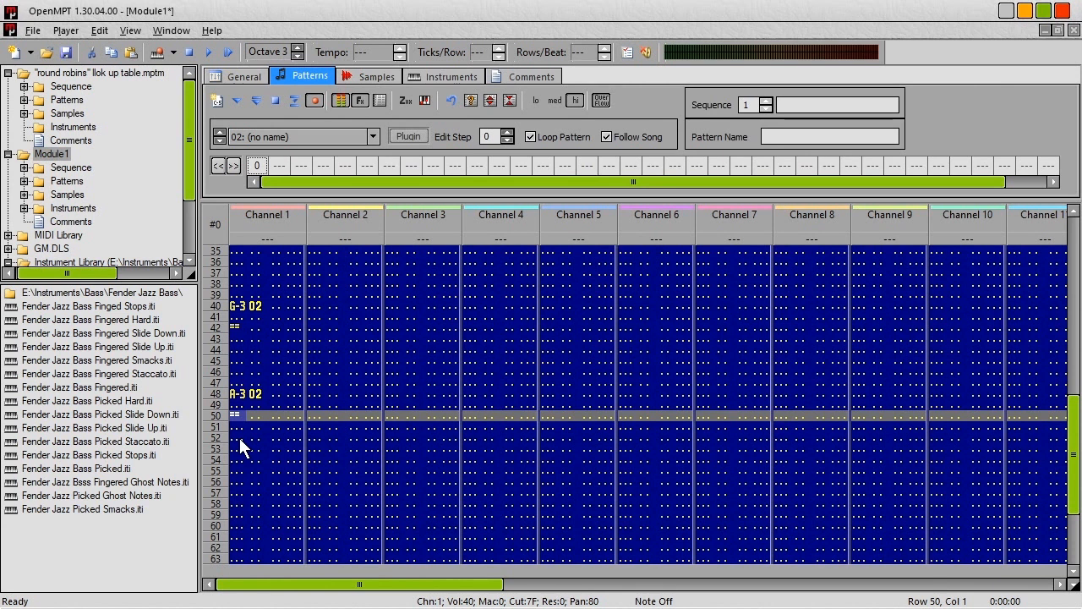
Step: Replay the pattern with the note-offs, watch the waveform of sample 7 during playback, and stop
{"action": "left_click", "coordinate": [254, 102]}
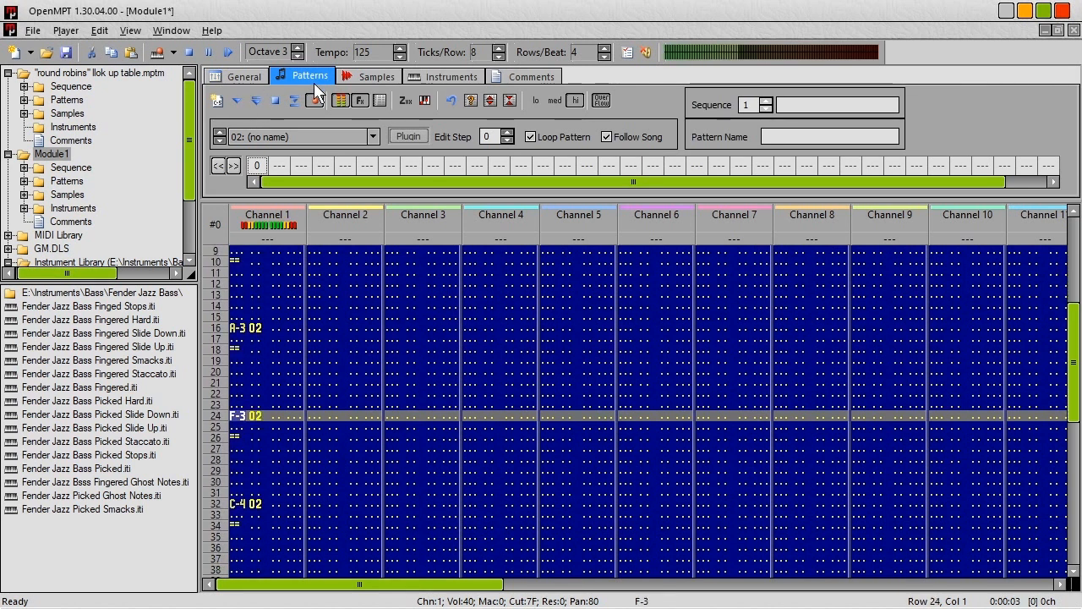
{"action": "left_click", "coordinate": [350, 77]}
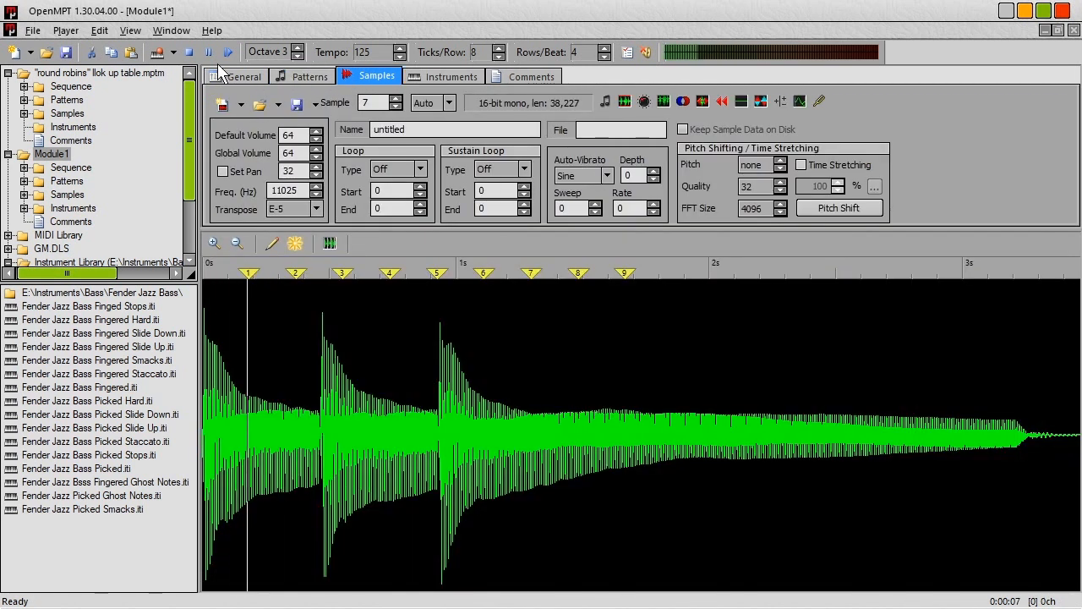
{"action": "left_click", "coordinate": [191, 56]}
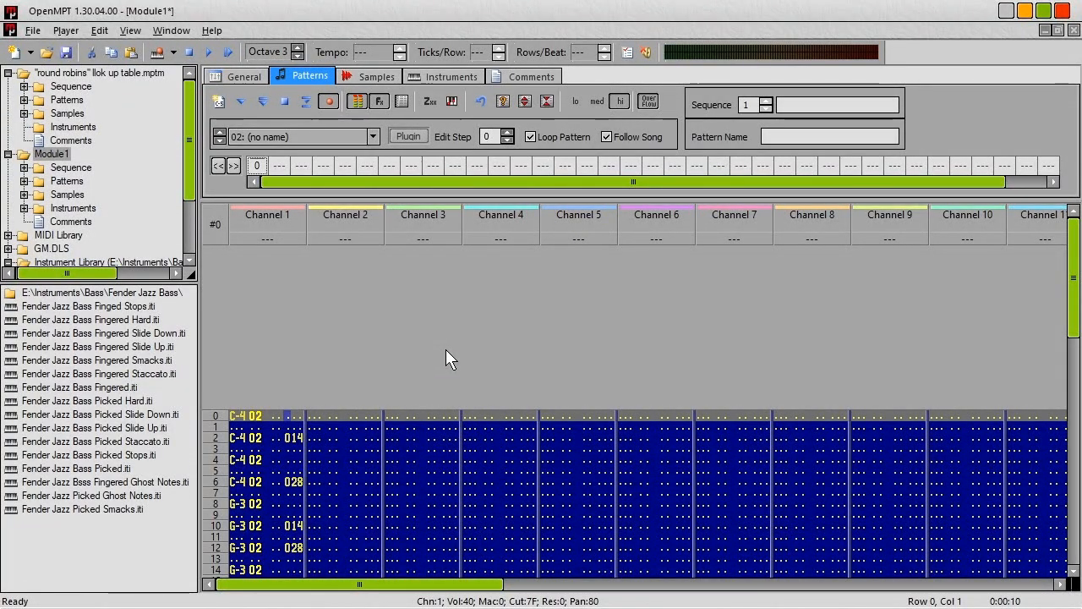
Step: Enter offset effect O00 for the C-4 notes on rows 0 and 4 of channel 1
{"action": "type", "text": "o"}
{"action": "key", "text": "Right"}
{"action": "type", "text": "00"}
{"action": "key", "text": "Down"}
{"action": "key", "text": "Down"}
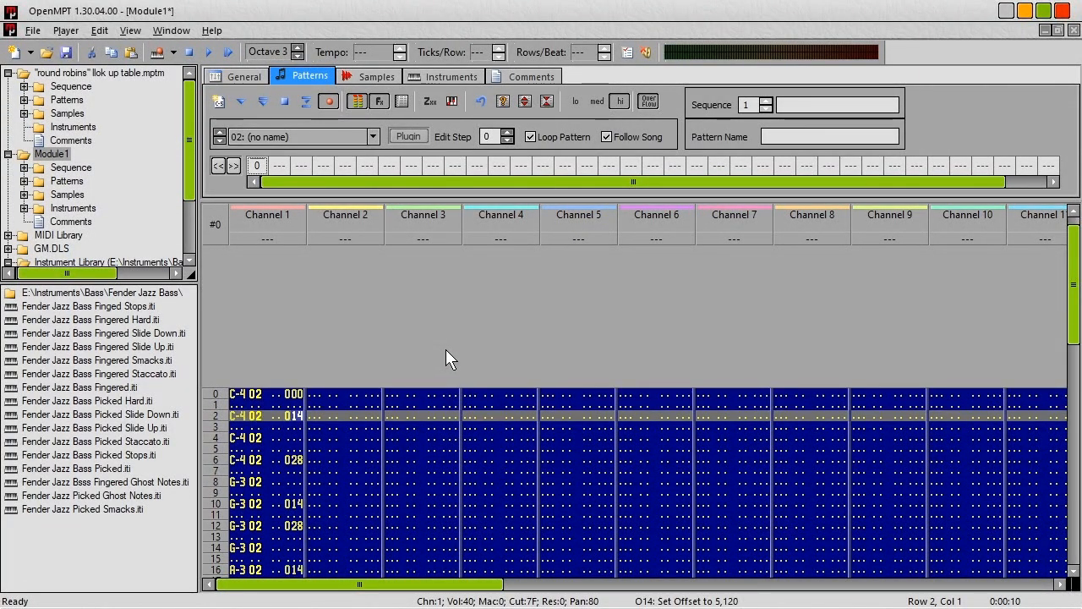
{"action": "key", "text": "Down"}
{"action": "key", "text": "Down"}
{"action": "key", "text": "Left"}
{"action": "type", "text": "o"}
Step: Enter offset effect O00 for the G-3 notes on rows 8 and 14 of channel 1
{"action": "key", "text": "Down"}
{"action": "key", "text": "Down"}
{"action": "key", "text": "Down"}
{"action": "key", "text": "Down"}
{"action": "type", "text": "o"}
{"action": "key", "text": "Down"}
{"action": "key", "text": "Down"}
{"action": "key", "text": "Down"}
{"action": "key", "text": "Down"}
{"action": "key", "text": "Down"}
{"action": "type", "text": "o"}
{"action": "key", "text": "Delete"}
{"action": "key", "text": "Down"}
{"action": "type", "text": "o"}
Step: Enter offset effect O00 for the notes on rows 20 and 24 of channel 1
{"action": "key", "text": "Down"}
{"action": "key", "text": "Down"}
{"action": "key", "text": "Down"}
{"action": "key", "text": "Down"}
{"action": "key", "text": "Down"}
{"action": "key", "text": "Down"}
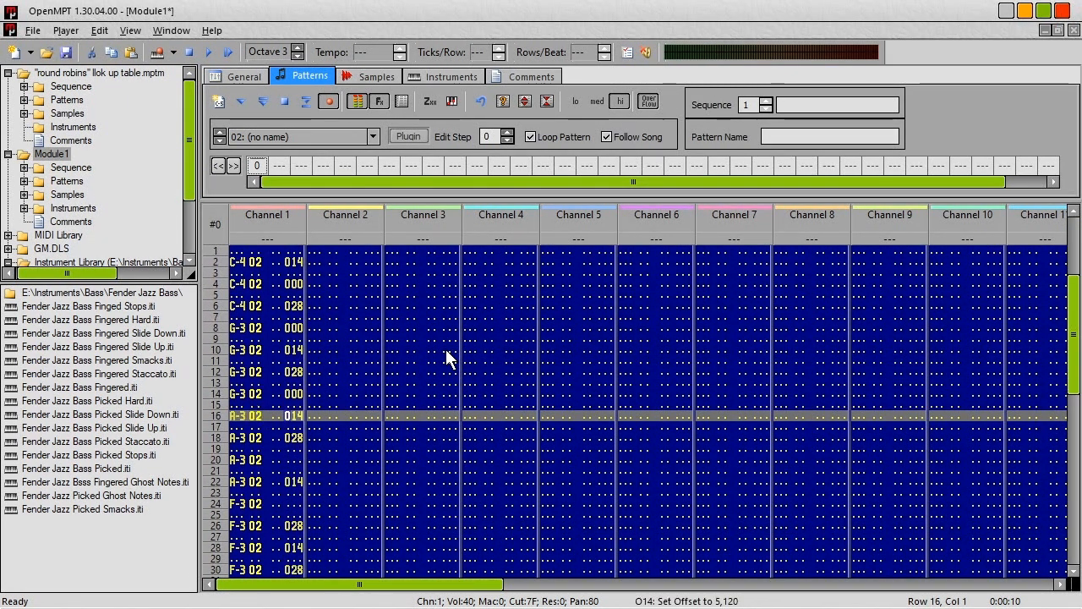
{"action": "type", "text": "o"}
{"action": "key", "text": "Down"}
{"action": "key", "text": "Down"}
{"action": "key", "text": "Down"}
{"action": "key", "text": "Down"}
{"action": "type", "text": "o"}
Step: Enter offset effect O00 for the C-4 notes on rows 32 and 36 of channel 1
{"action": "key", "text": "Down"}
{"action": "key", "text": "Down"}
{"action": "key", "text": "Down"}
{"action": "key", "text": "Down"}
{"action": "key", "text": "Down"}
{"action": "key", "text": "Down"}
{"action": "key", "text": "Down"}
{"action": "key", "text": "Down"}
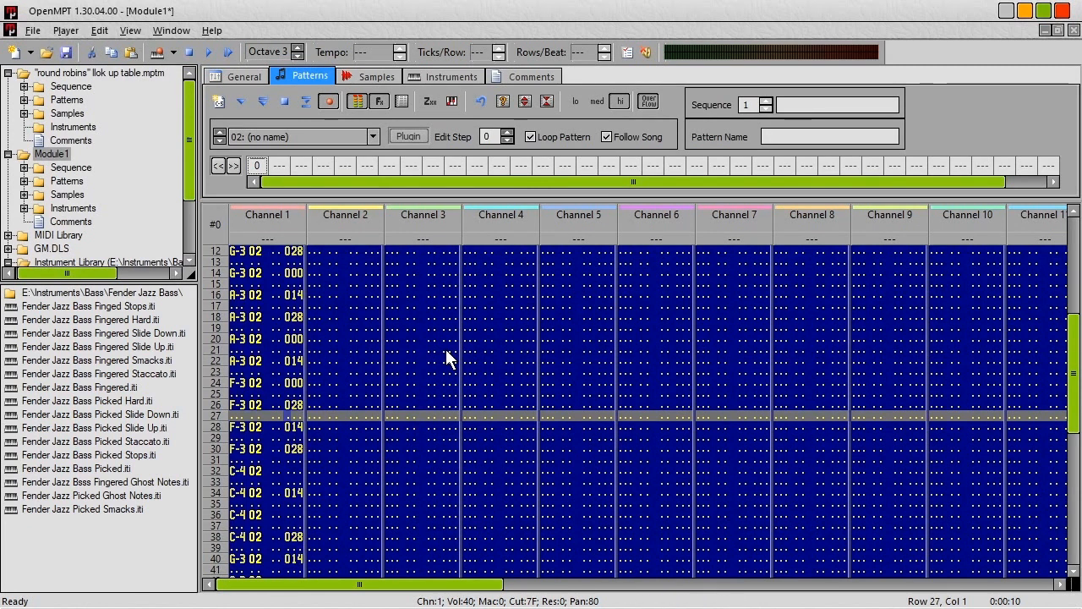
{"action": "type", "text": "o"}
{"action": "key", "text": "Down"}
{"action": "key", "text": "Down"}
{"action": "key", "text": "Down"}
{"action": "key", "text": "Down"}
{"action": "type", "text": "o"}
Step: Enter offset effect O00 for the notes on rows 42 and 48 of channel 1
{"action": "key", "text": "Down"}
{"action": "key", "text": "Down"}
{"action": "key", "text": "Down"}
{"action": "key", "text": "Down"}
{"action": "key", "text": "Down"}
{"action": "key", "text": "Down"}
{"action": "type", "text": "o"}
{"action": "key", "text": "Down"}
{"action": "key", "text": "Down"}
{"action": "key", "text": "Down"}
{"action": "key", "text": "Down"}
{"action": "key", "text": "Down"}
{"action": "key", "text": "Down"}
{"action": "type", "text": "o"}
Step: Enter offset effect O00 for the A-3 notes on rows 52, 56 and 62 of channel 1
{"action": "key", "text": "Down"}
{"action": "key", "text": "Down"}
{"action": "key", "text": "Down"}
{"action": "key", "text": "Down"}
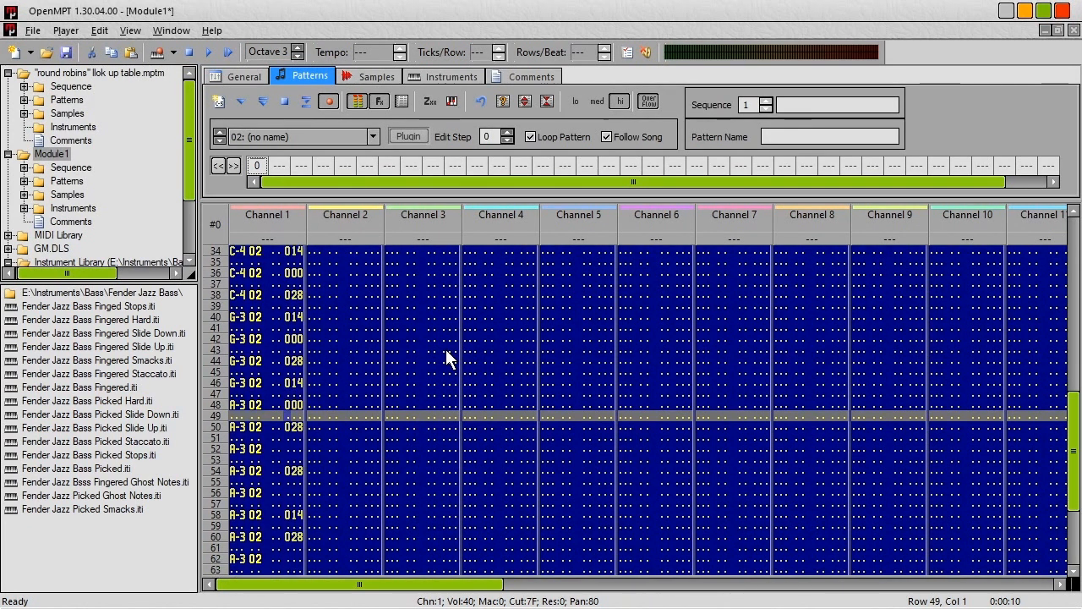
{"action": "type", "text": "o"}
{"action": "key", "text": "Down"}
{"action": "key", "text": "Down"}
{"action": "key", "text": "Down"}
{"action": "key", "text": "Down"}
{"action": "type", "text": "o"}
{"action": "key", "text": "Down"}
{"action": "key", "text": "Down"}
{"action": "key", "text": "Down"}
{"action": "key", "text": "Down"}
{"action": "key", "text": "Down"}
{"action": "key", "text": "Down"}
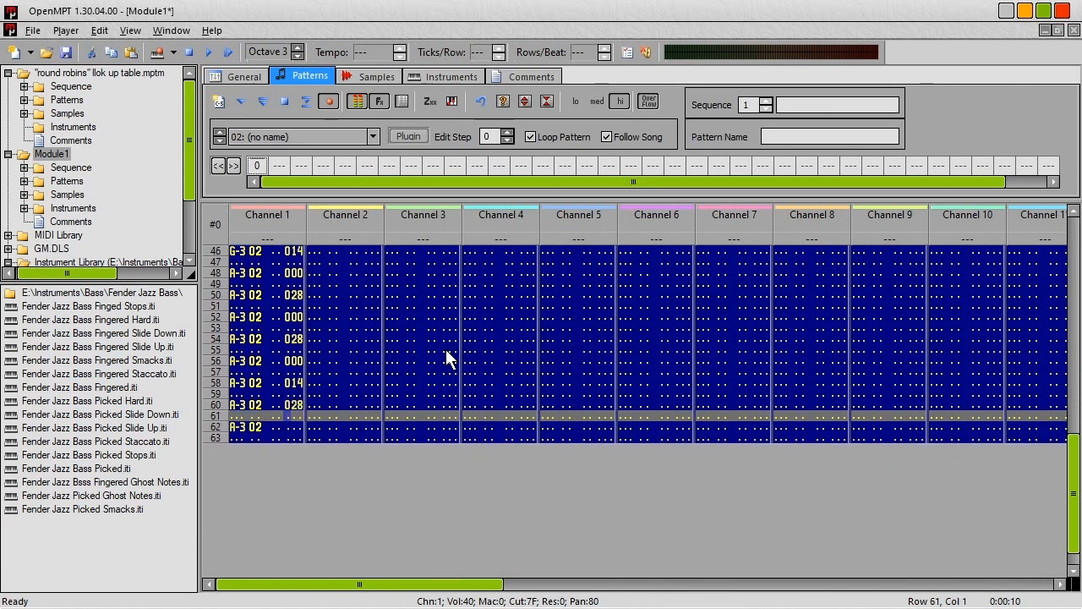
{"action": "type", "text": "o"}
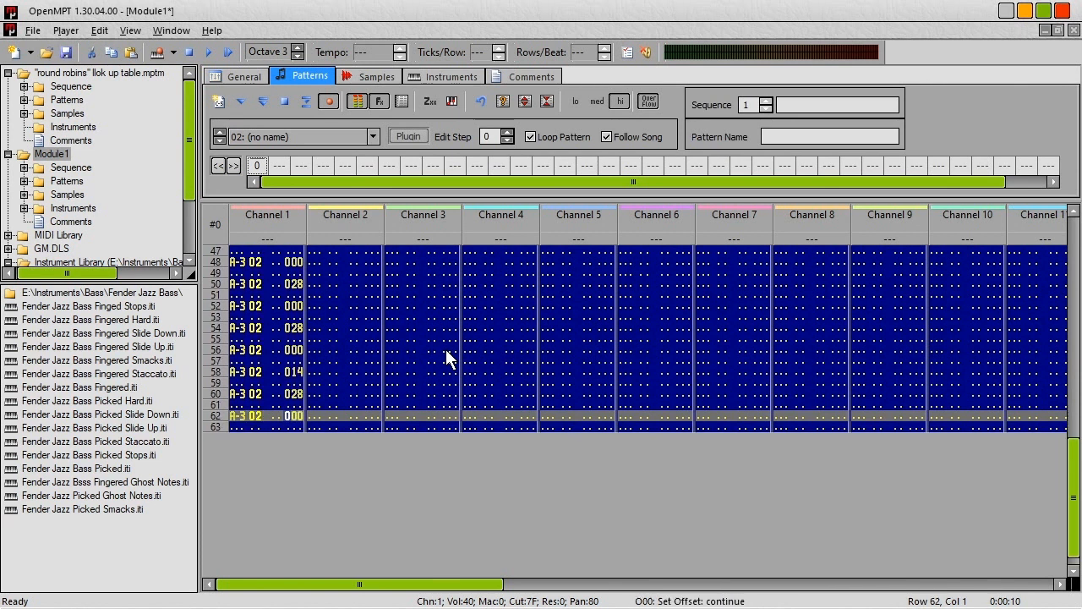
Step: Replay the pattern with the O00 offsets, watch which sections of sample 4 are played, and stop
{"action": "left_click", "coordinate": [265, 103]}
{"action": "left_click", "coordinate": [363, 81]}
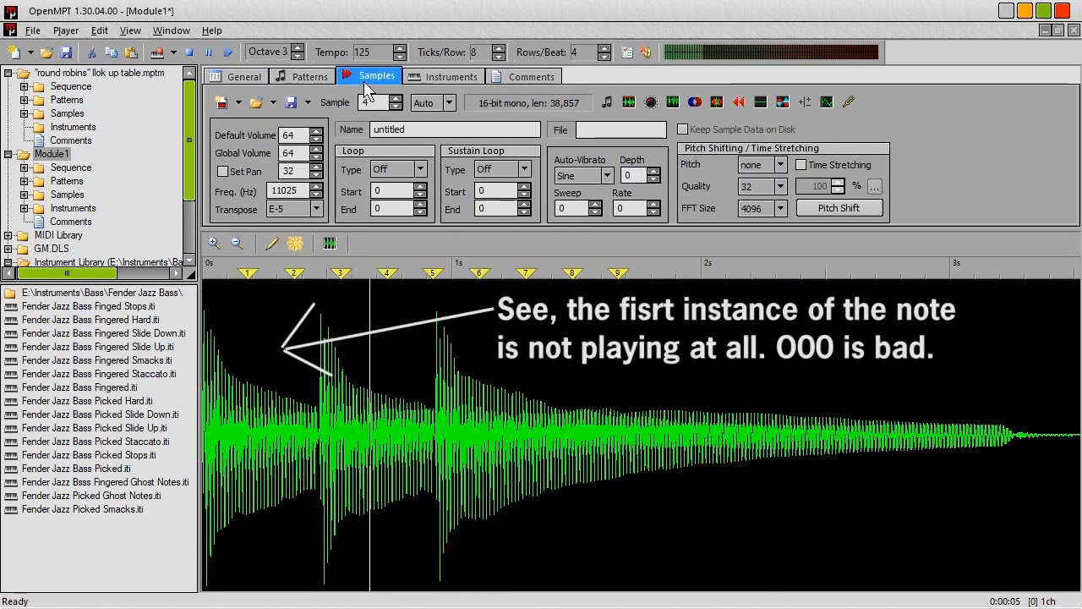
{"action": "left_click", "coordinate": [189, 54]}
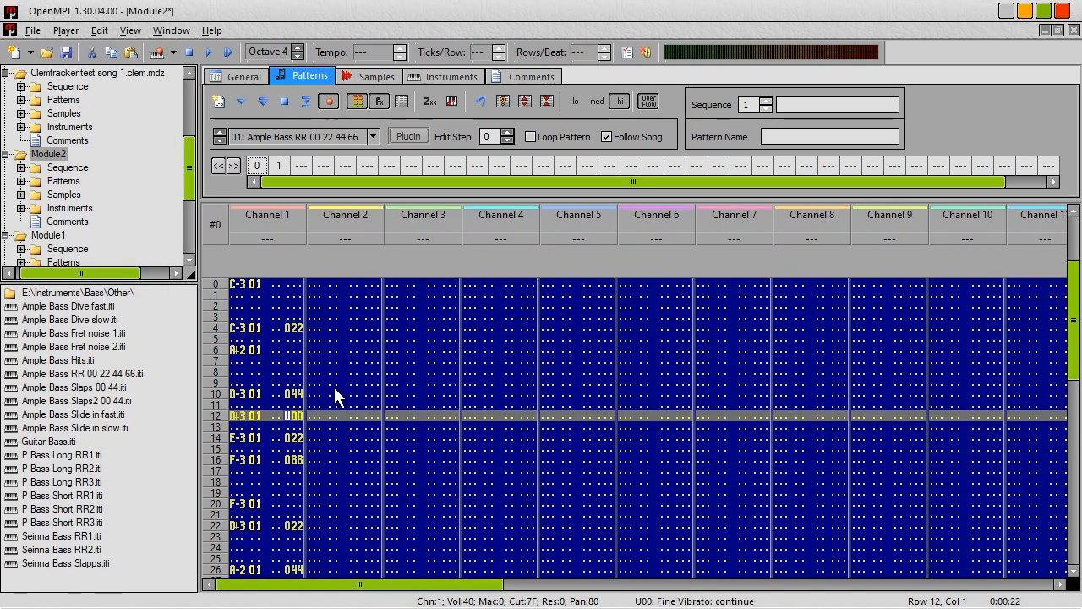
{"action": "key", "text": "a"}
{"action": "key", "text": "d"}
{"action": "key", "text": "g"}
{"action": "key", "text": "k"}
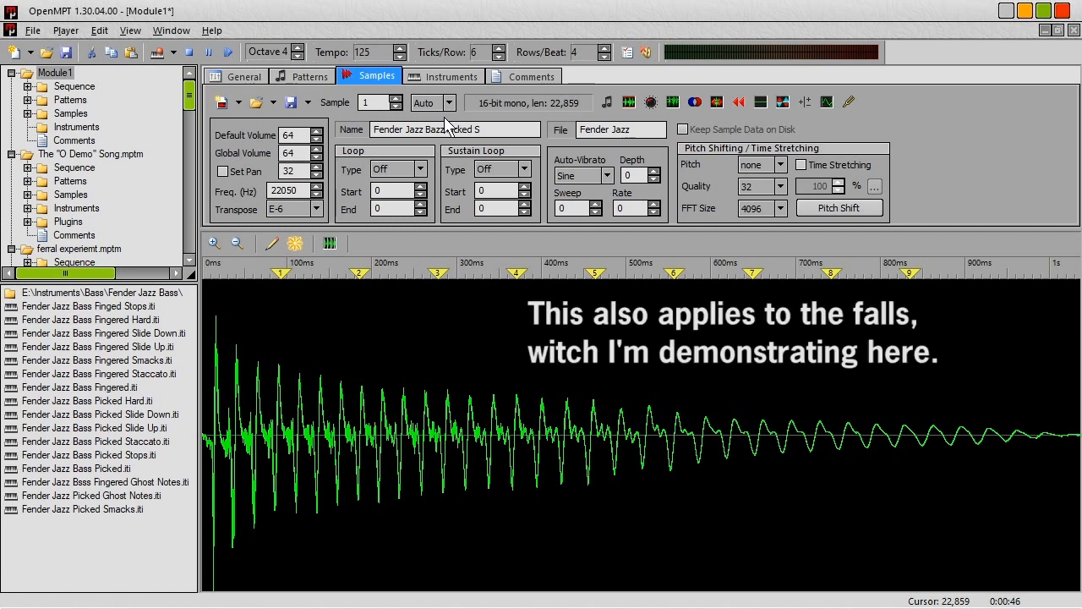
Step: Step through Module1's Fender Jazz Bass samples from 1 to 14, auditioning them and examining their waveforms
{"action": "key", "text": "a"}
{"action": "left_click", "coordinate": [396, 98]}
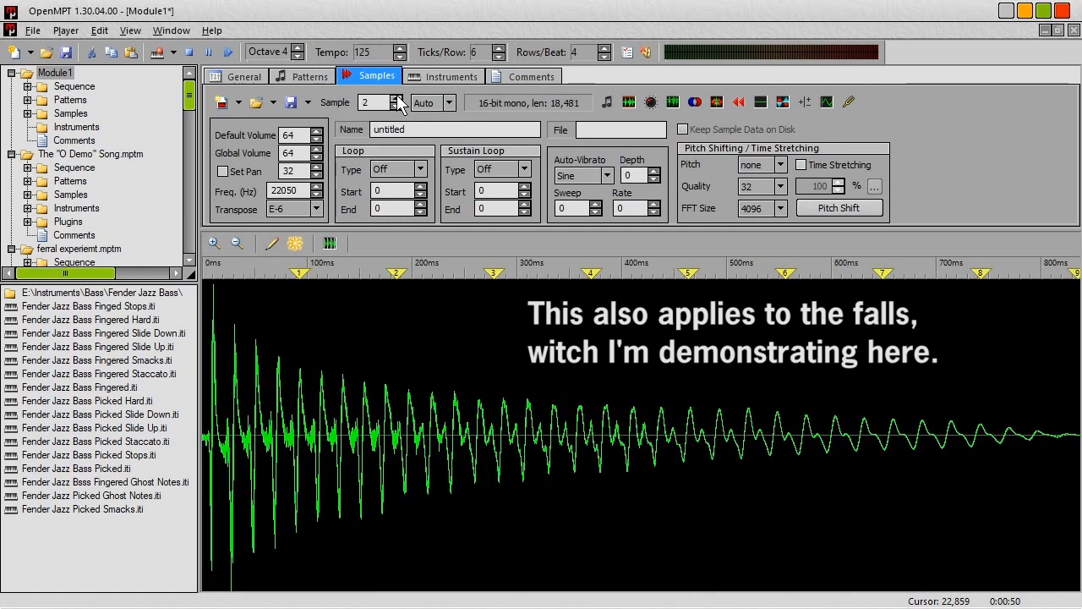
{"action": "left_click", "coordinate": [396, 98]}
{"action": "left_click", "coordinate": [396, 98]}
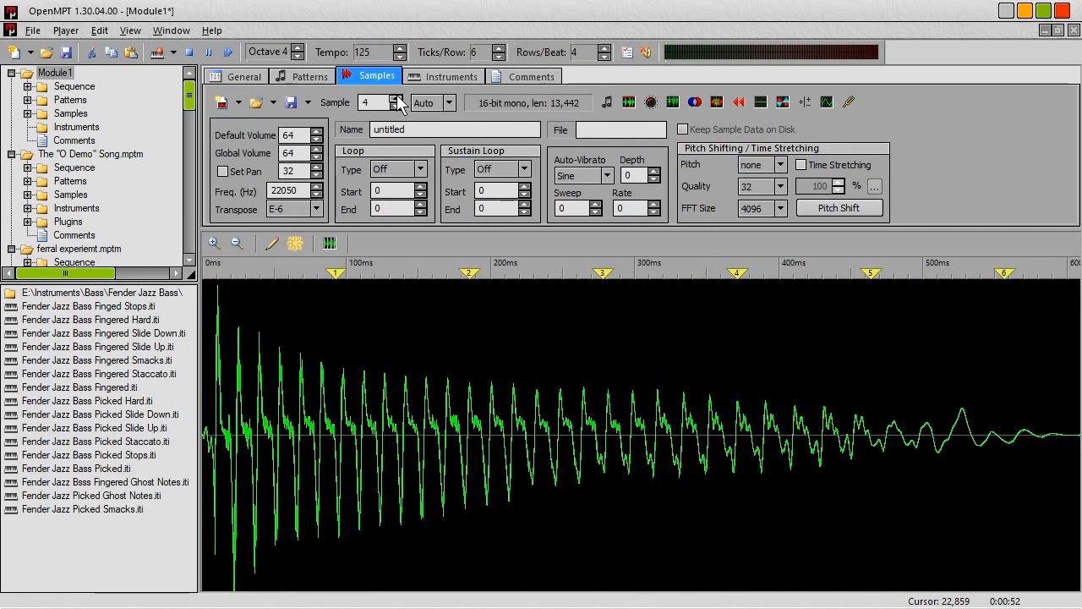
{"action": "left_click", "coordinate": [396, 98]}
{"action": "left_click", "coordinate": [396, 98]}
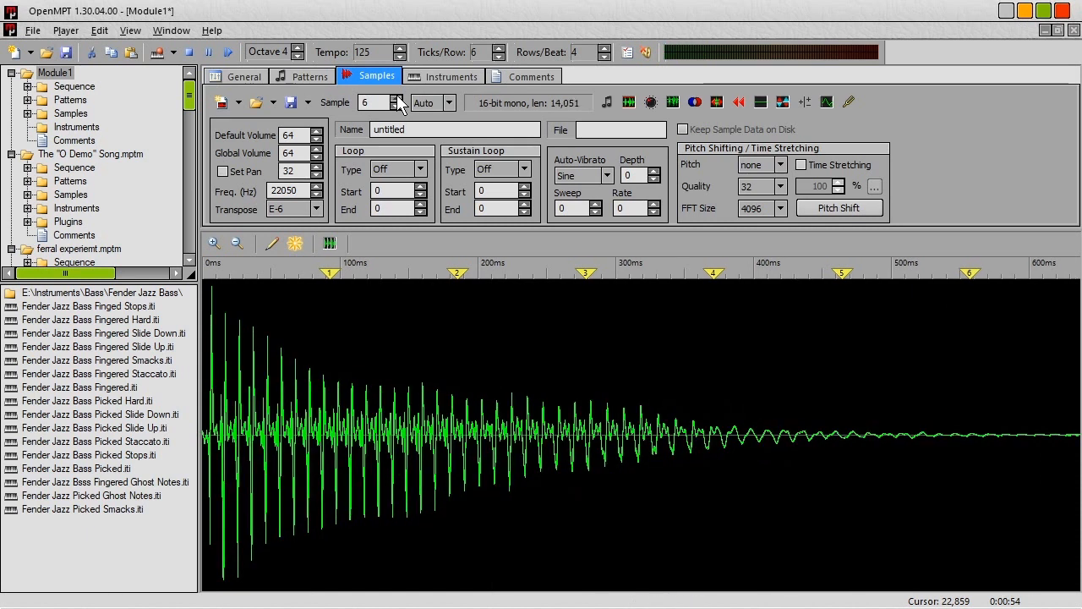
{"action": "left_click", "coordinate": [395, 98]}
{"action": "left_click", "coordinate": [395, 98]}
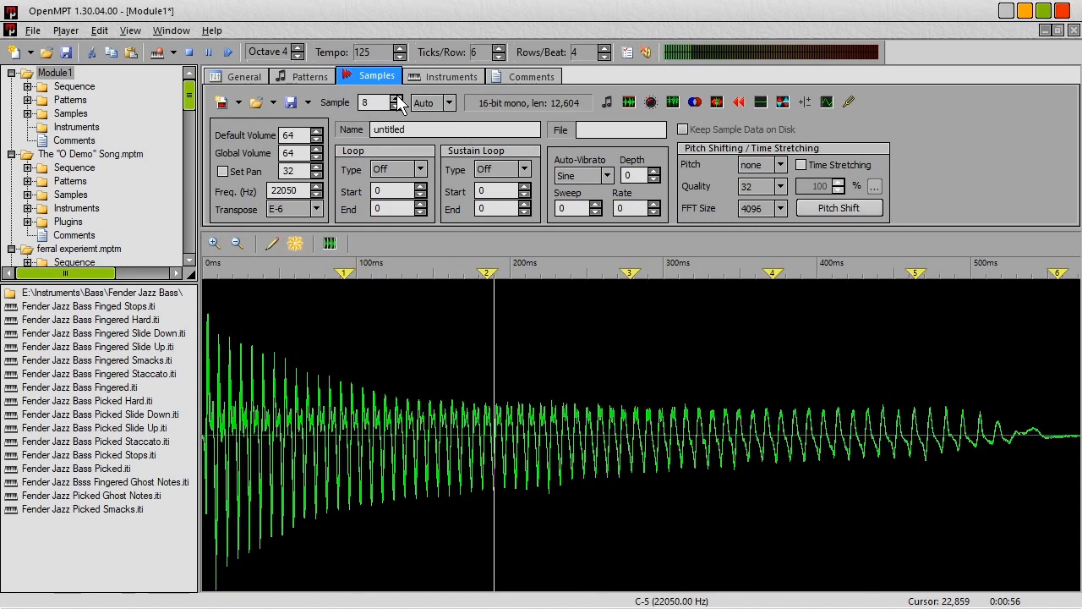
{"action": "left_click", "coordinate": [395, 98]}
{"action": "left_click", "coordinate": [396, 99]}
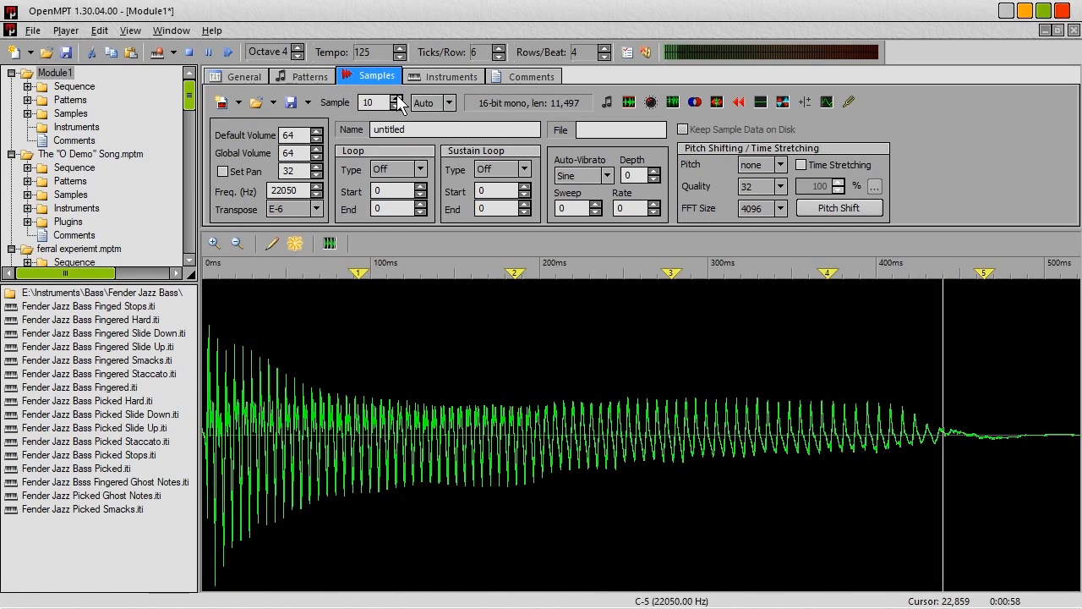
{"action": "left_click", "coordinate": [395, 98]}
{"action": "left_click", "coordinate": [395, 98]}
{"action": "left_click", "coordinate": [395, 98]}
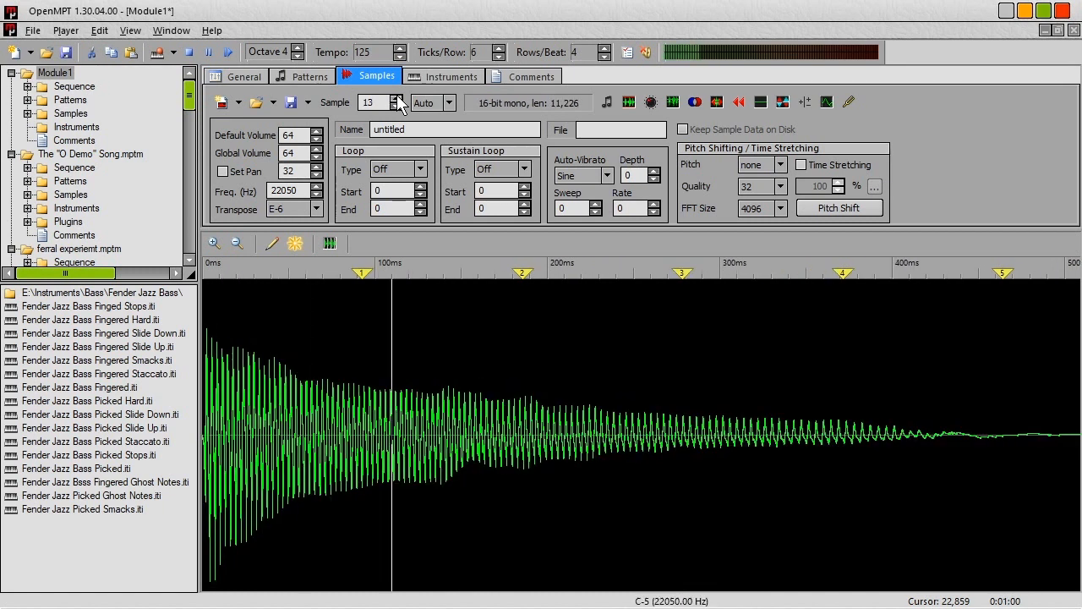
{"action": "left_click", "coordinate": [396, 98]}
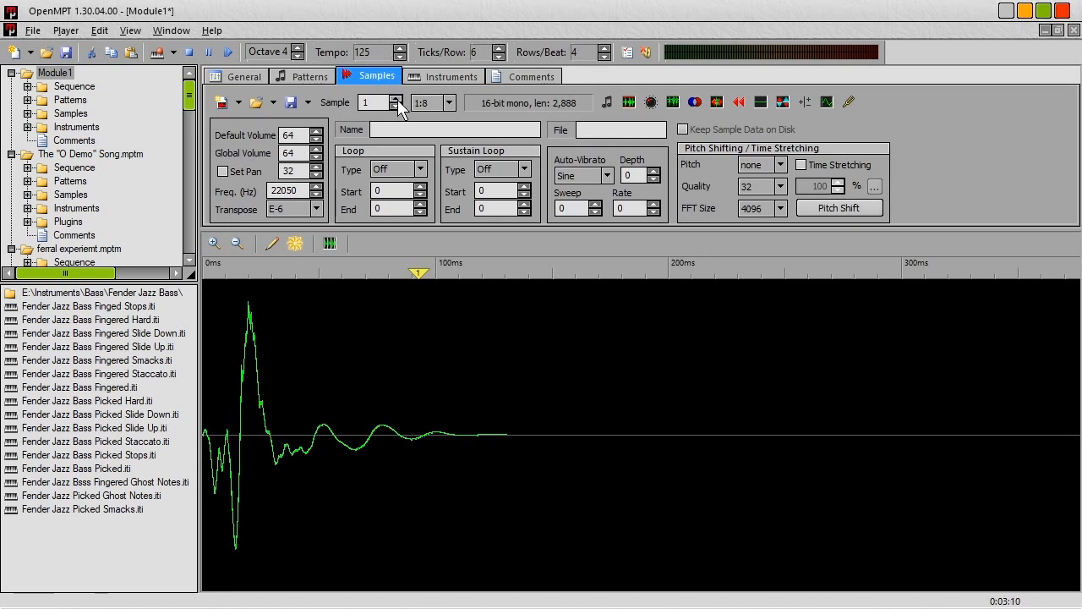
Step: Step through Module1's short bass samples from 1 to 4, auditioning each one and examining its waveform
{"action": "left_click", "coordinate": [397, 99]}
{"action": "left_click", "coordinate": [397, 98]}
{"action": "left_click", "coordinate": [397, 99]}
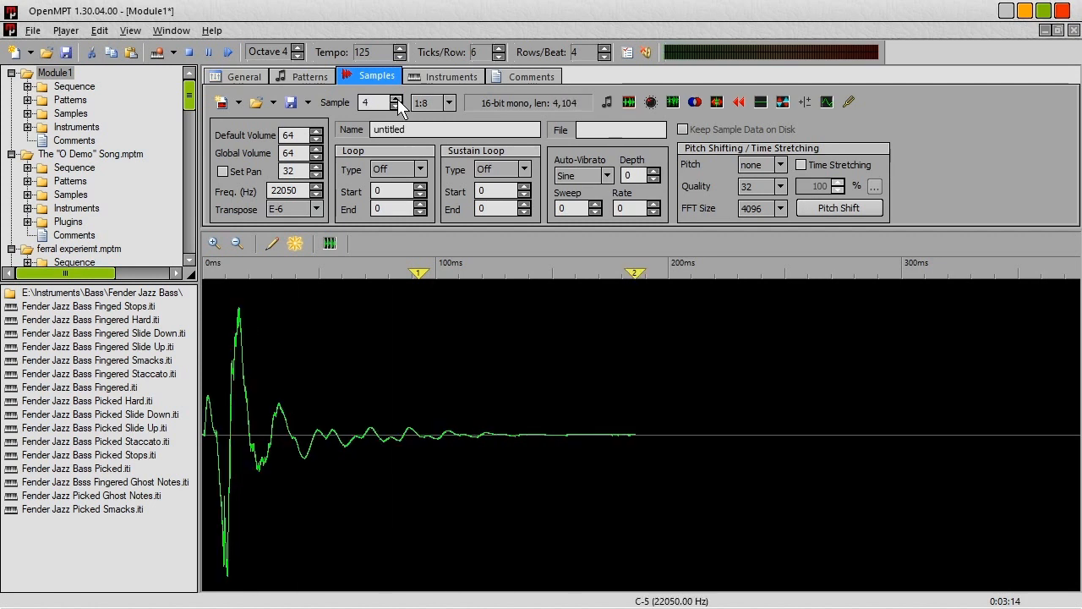
Step: Enter an ascending chromatic run for instrument 01 in channel 1, starting with C-5 and C#5 on every second row from row 0
{"action": "left_click", "coordinate": [310, 76]}
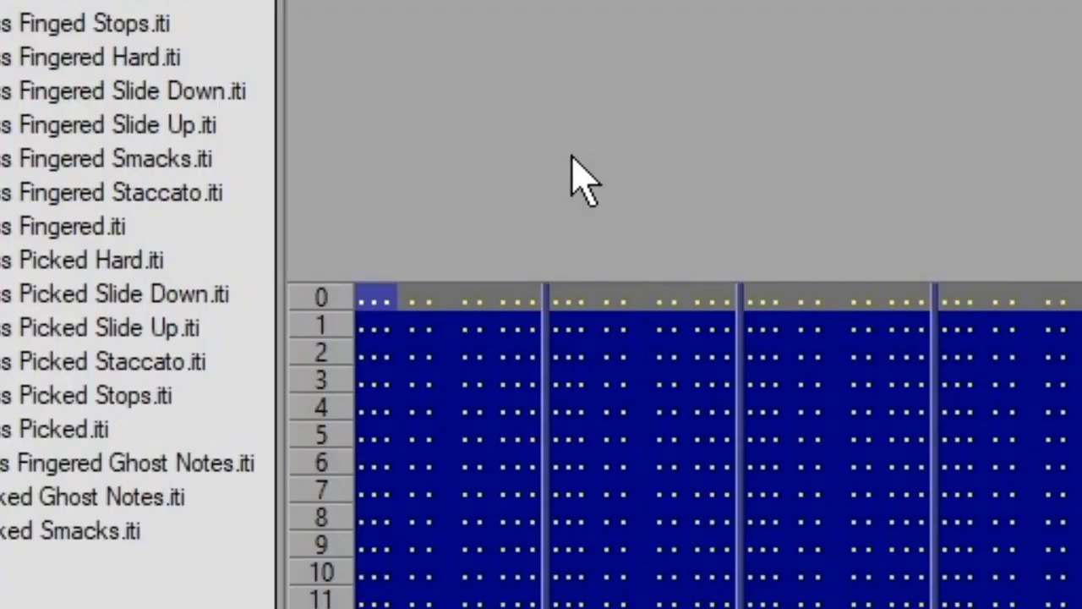
{"action": "key", "text": "q"}
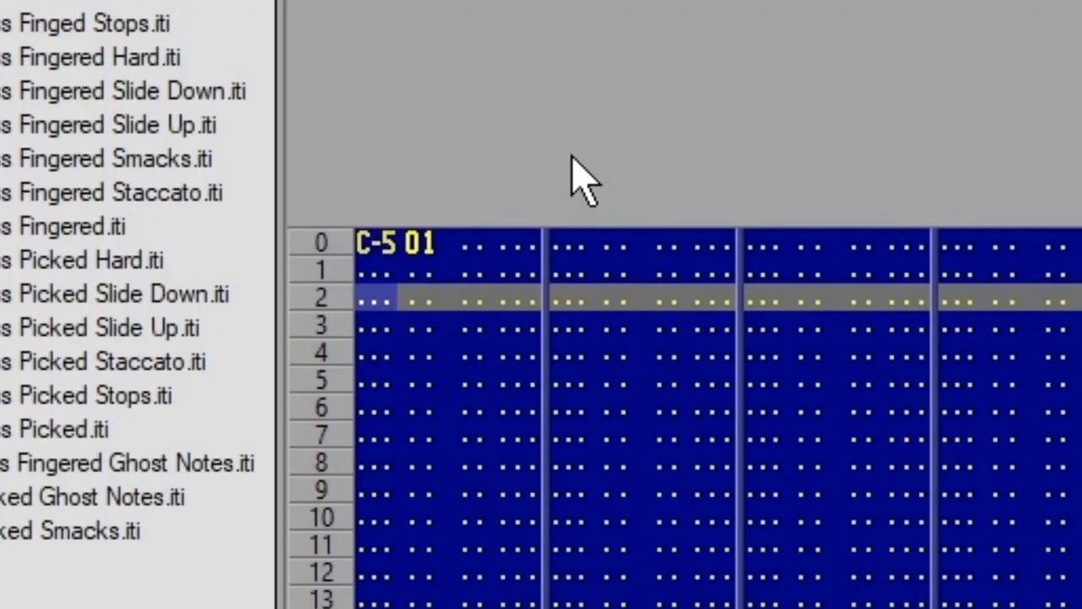
{"action": "key", "text": "2"}
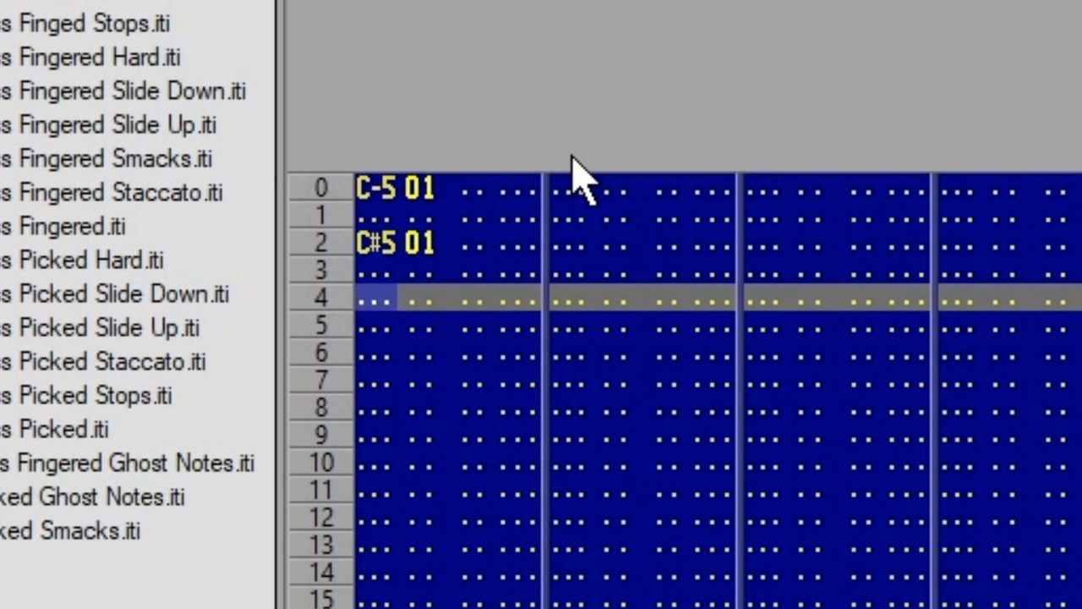
{"action": "key", "text": "w"}
{"action": "key", "text": "3"}
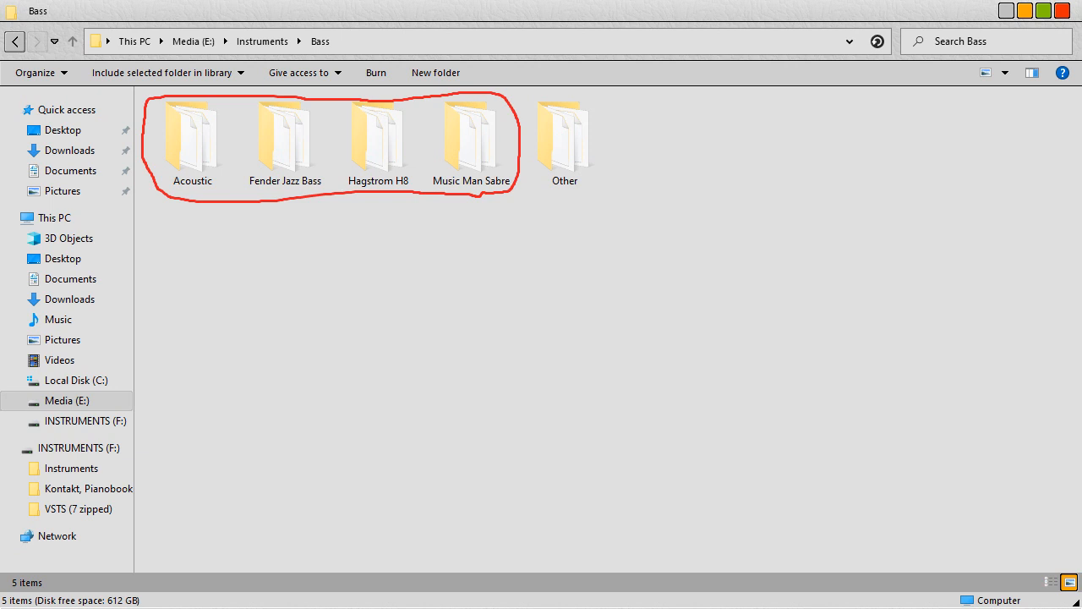
Step: In File Explorer, open the Other folder inside the Bass instruments folder
{"action": "left_click", "coordinate": [562, 148]}
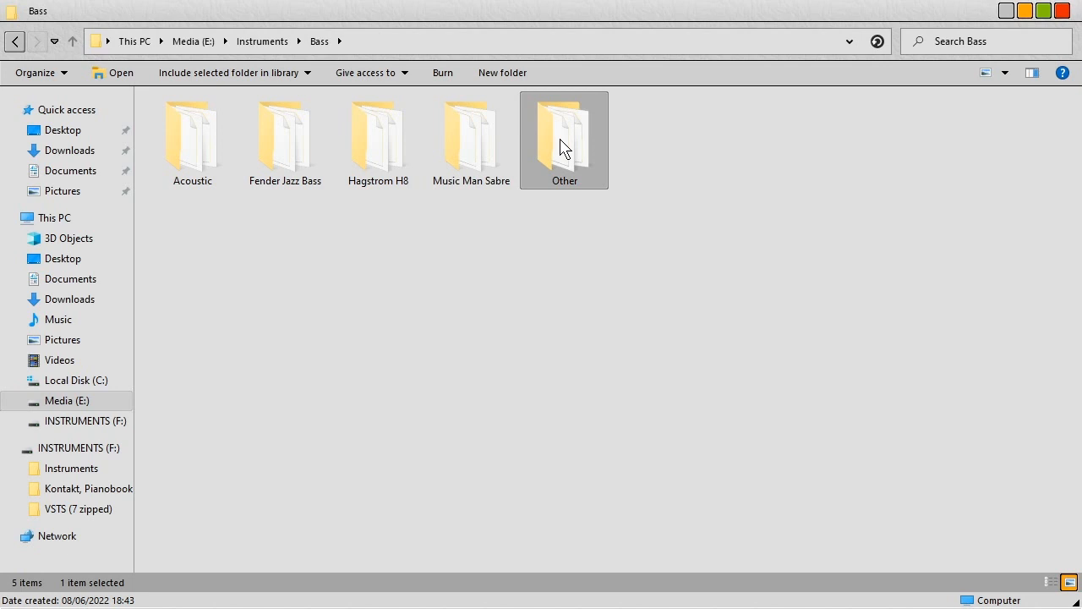
{"action": "double_click", "coordinate": [564, 149]}
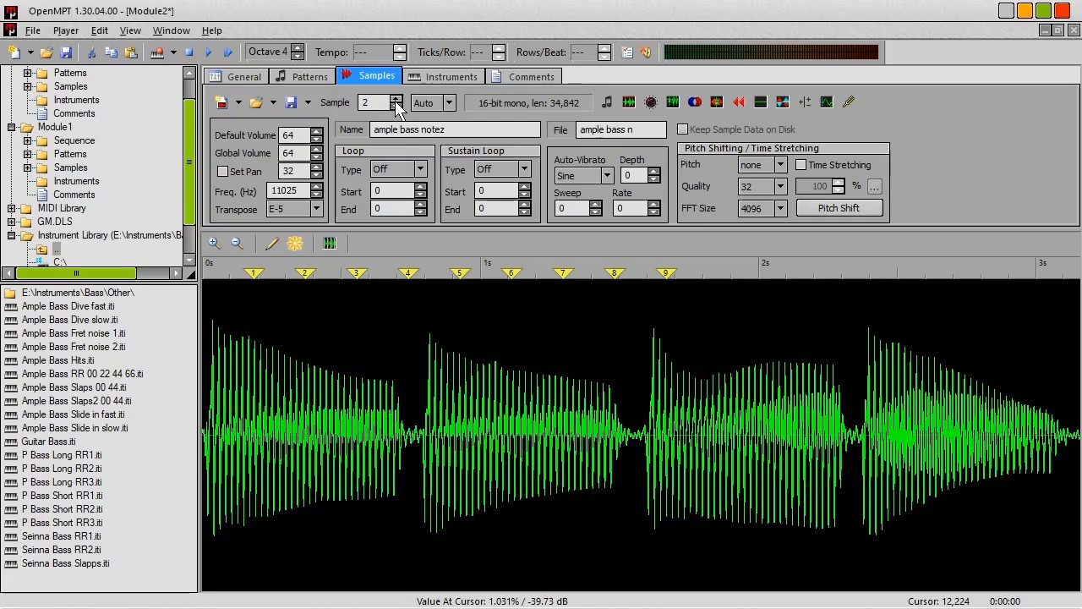
Step: Step through Module2's ample bass notez samples from sample 2 upwards and compare the four-note layout of their waveforms
{"action": "left_click", "coordinate": [395, 98]}
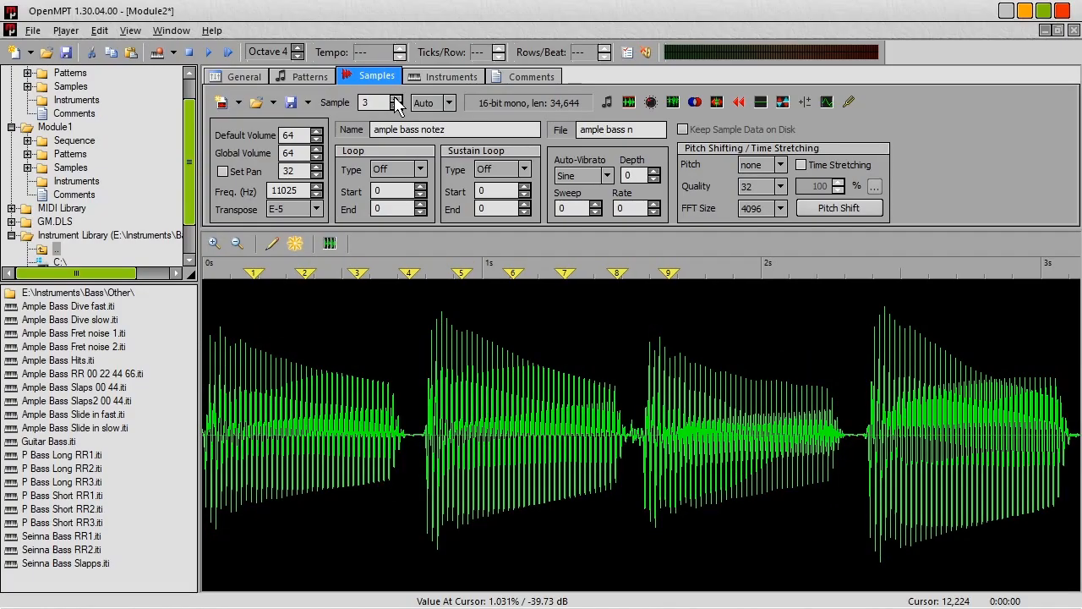
{"action": "left_click", "coordinate": [395, 98]}
{"action": "left_click", "coordinate": [395, 98]}
{"action": "left_click", "coordinate": [395, 98]}
{"action": "left_click", "coordinate": [395, 98]}
{"action": "left_click", "coordinate": [395, 98]}
{"action": "left_click", "coordinate": [394, 98]}
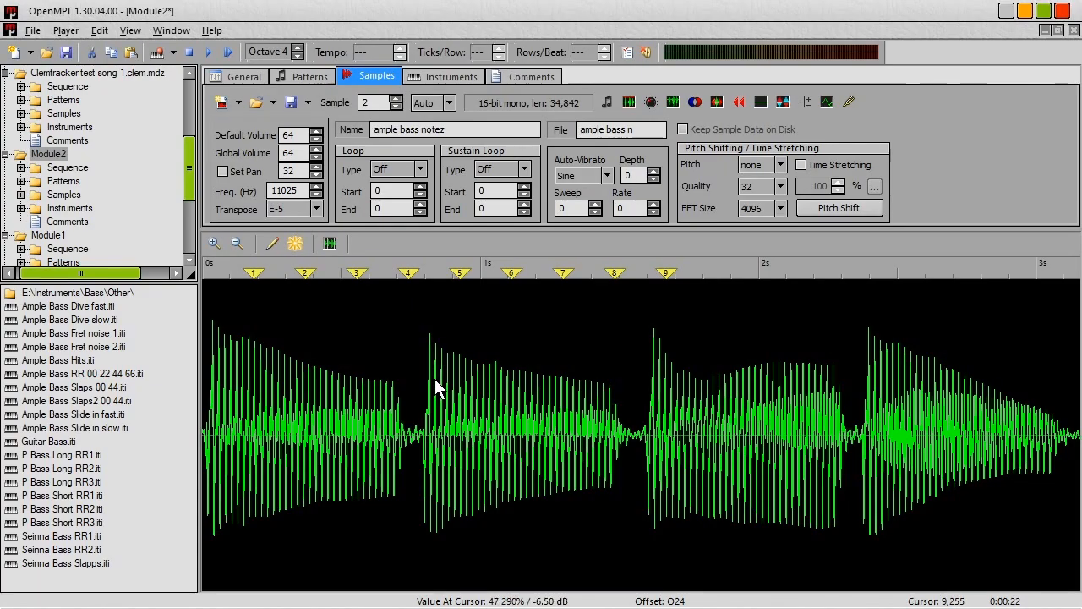
Step: Highlight the individual round-robin notes in Module2's sample 2 to check their start offsets, and play the song from the beginning
{"action": "left_click_drag", "start_coordinate": [423, 394], "coordinate": [634, 412]}
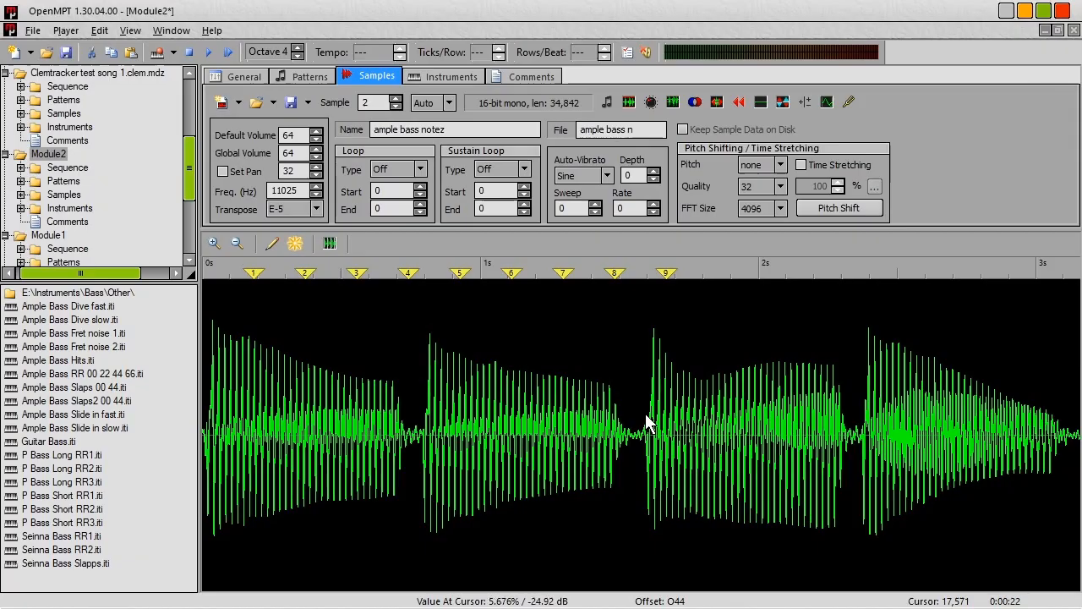
{"action": "left_click_drag", "start_coordinate": [642, 428], "coordinate": [848, 451]}
{"action": "left_click", "coordinate": [849, 431]}
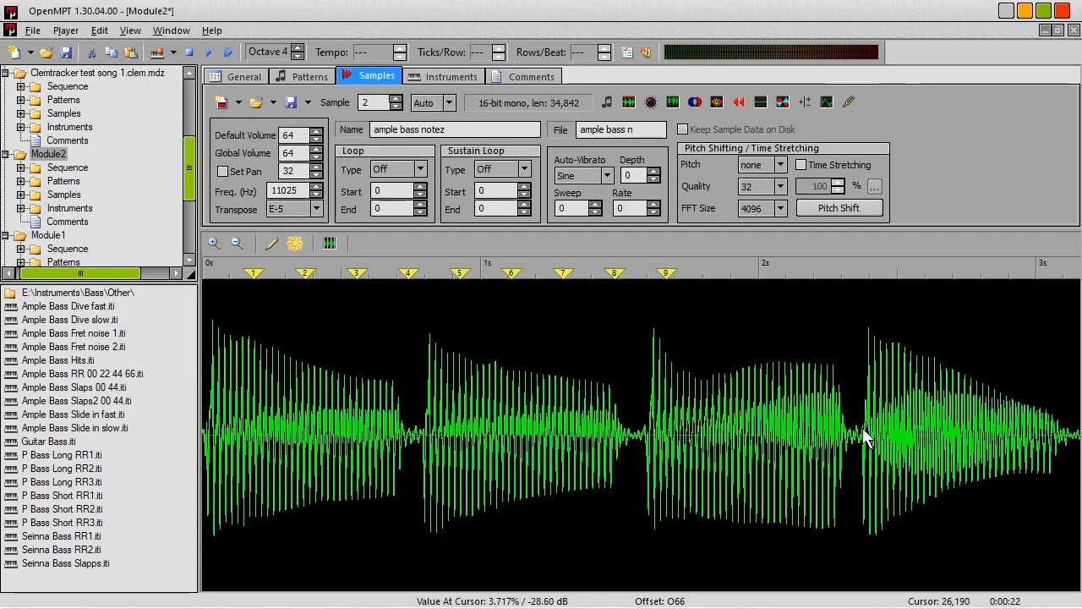
{"action": "left_click_drag", "start_coordinate": [863, 435], "coordinate": [1080, 435]}
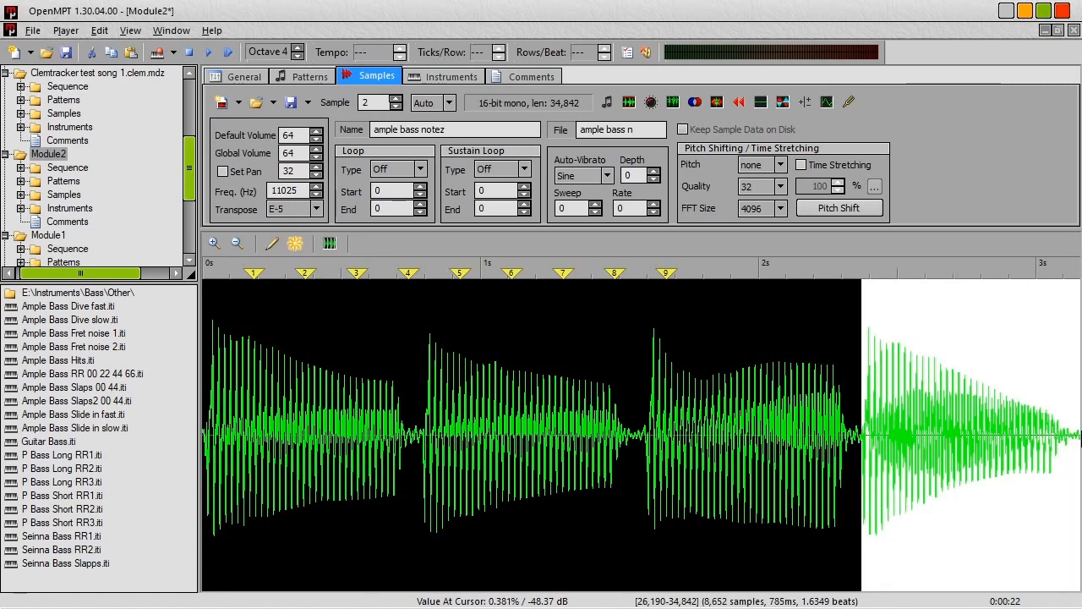
{"action": "left_click", "coordinate": [845, 427]}
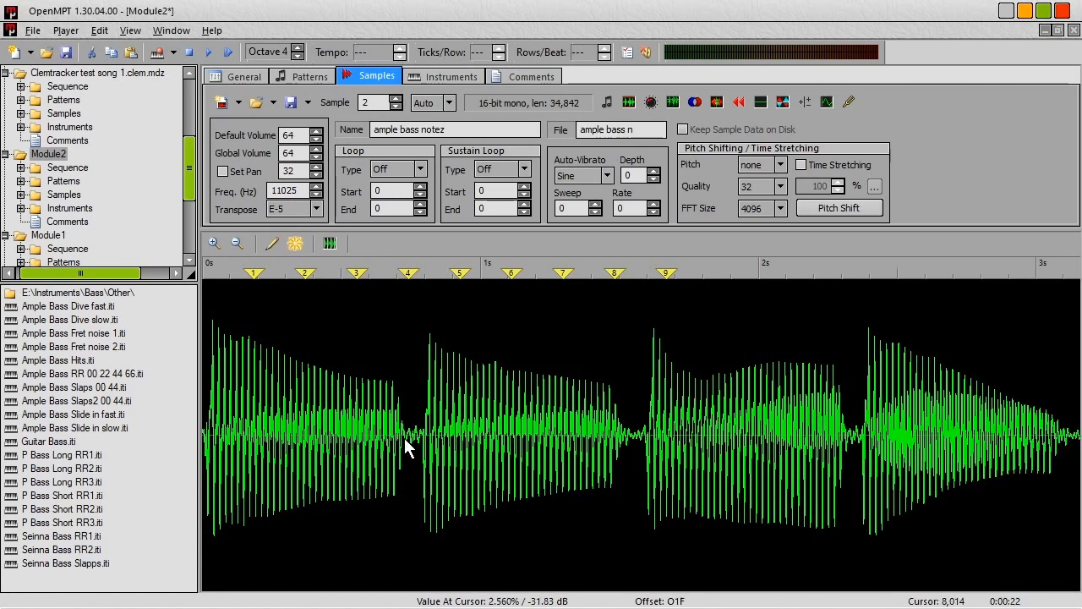
{"action": "left_click_drag", "start_coordinate": [405, 438], "coordinate": [175, 445]}
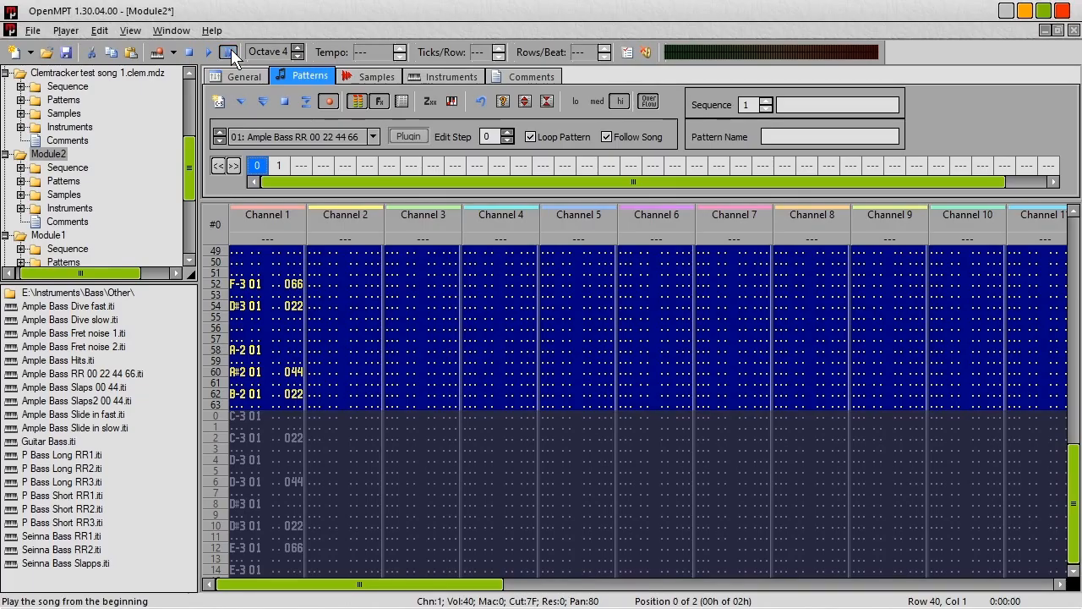
{"action": "left_click", "coordinate": [230, 49]}
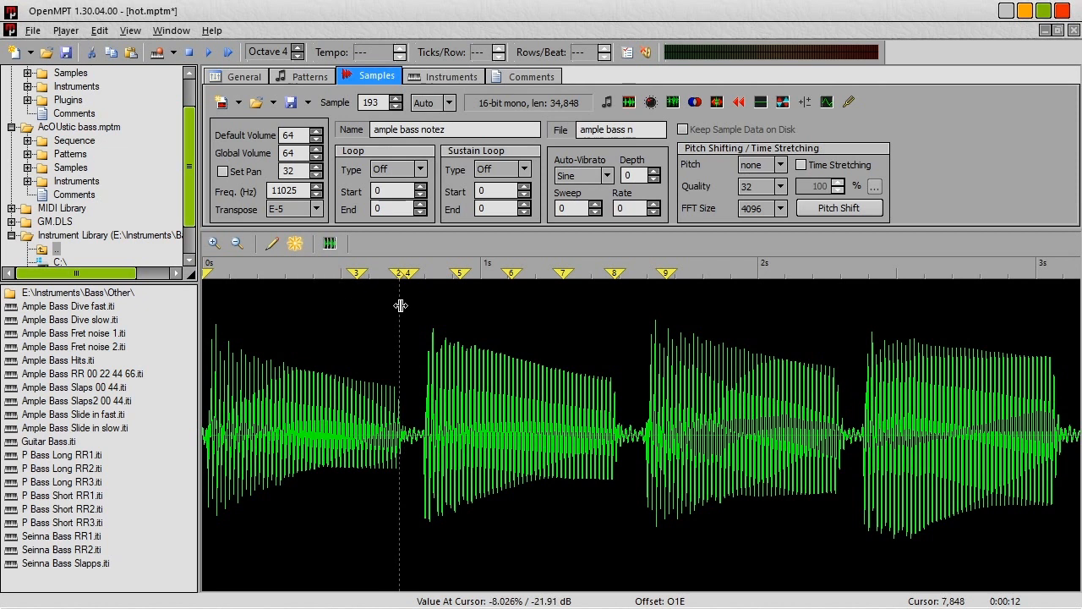
Step: Move the cue points of hot.mptm's sample 193 to the note boundaries, placing cue 5 before the third note and cue 6 at about 25,188
{"action": "mouse_move", "coordinate": [356, 273]}
{"action": "left_mouse_down"}
{"action": "mouse_move", "coordinate": [425, 294]}
{"action": "mouse_move", "coordinate": [573, 302]}
{"action": "mouse_move", "coordinate": [613, 321]}
{"action": "mouse_move", "coordinate": [442, 278]}
{"action": "mouse_move", "coordinate": [458, 272]}
{"action": "mouse_move", "coordinate": [646, 310]}
{"action": "left_mouse_up"}
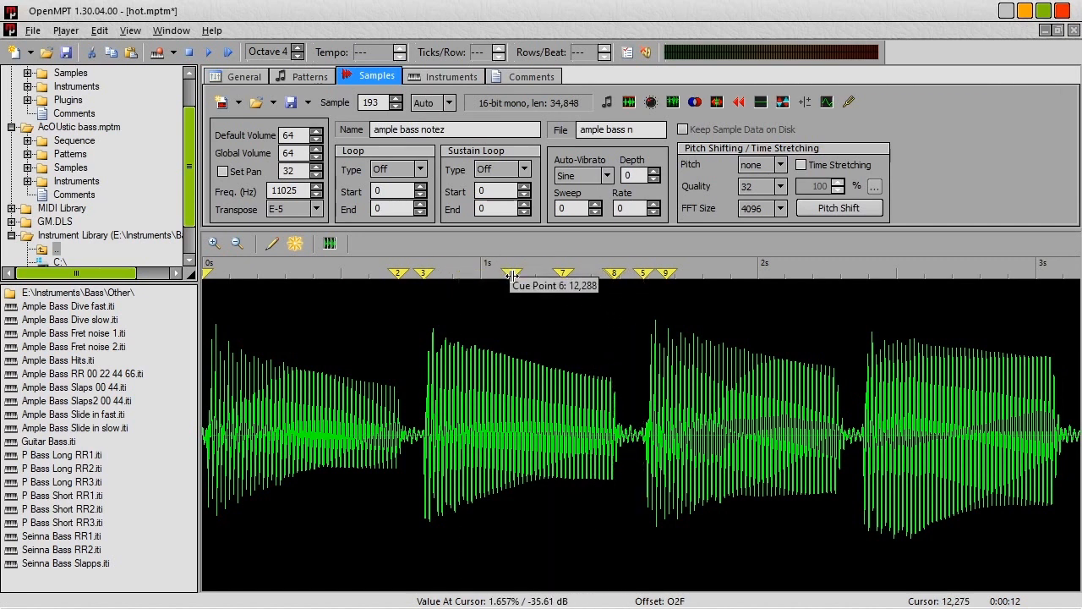
{"action": "mouse_move", "coordinate": [511, 277]}
{"action": "left_mouse_down"}
{"action": "mouse_move", "coordinate": [848, 293]}
{"action": "mouse_move", "coordinate": [837, 295]}
{"action": "left_mouse_up"}
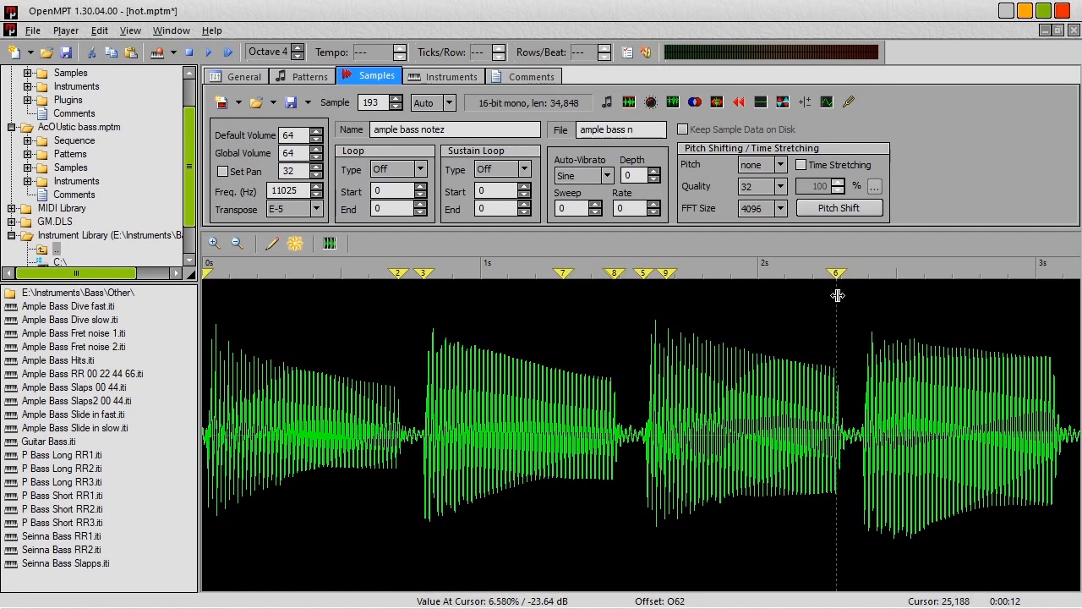
Step: Play hot.mptm's pattern 1 from its start, watching the cue-triggered bass notes, and look through the instrument list
{"action": "left_click", "coordinate": [309, 76]}
{"action": "left_click", "coordinate": [262, 102]}
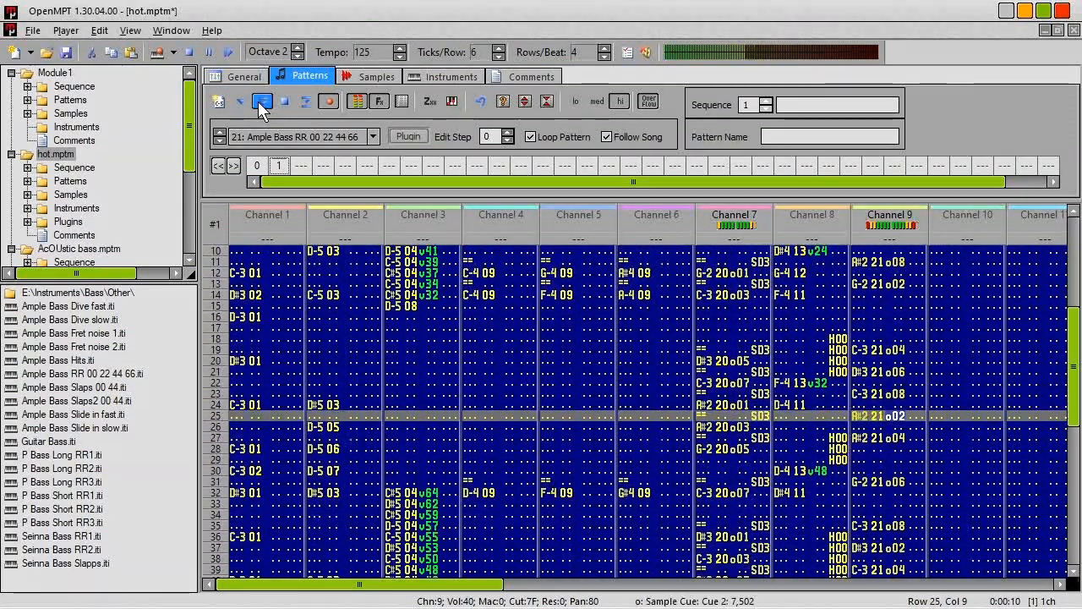
{"action": "left_click", "coordinate": [295, 137]}
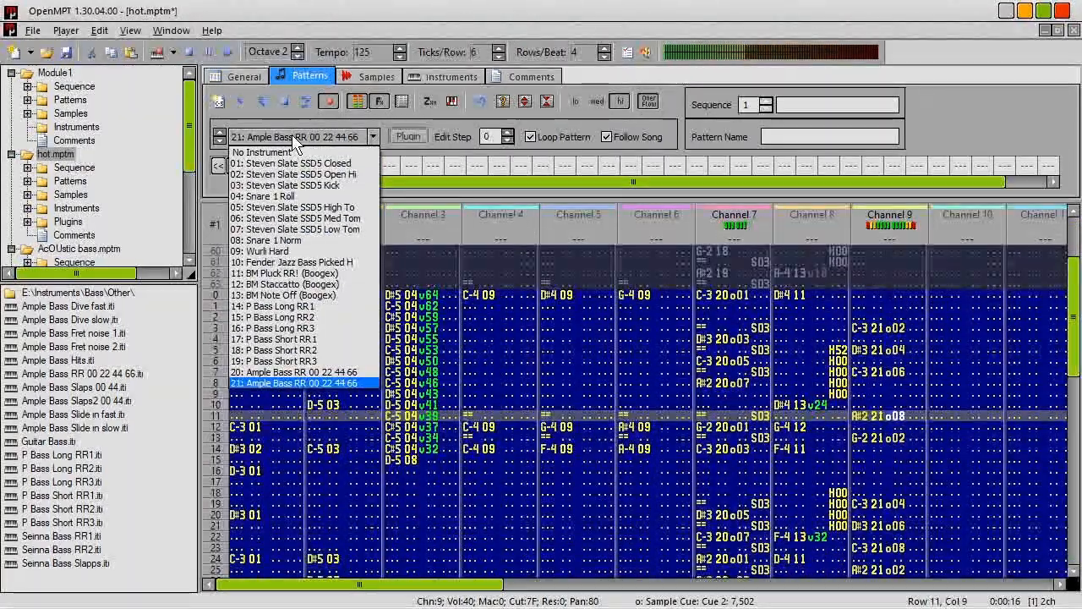
{"action": "left_click", "coordinate": [291, 135]}
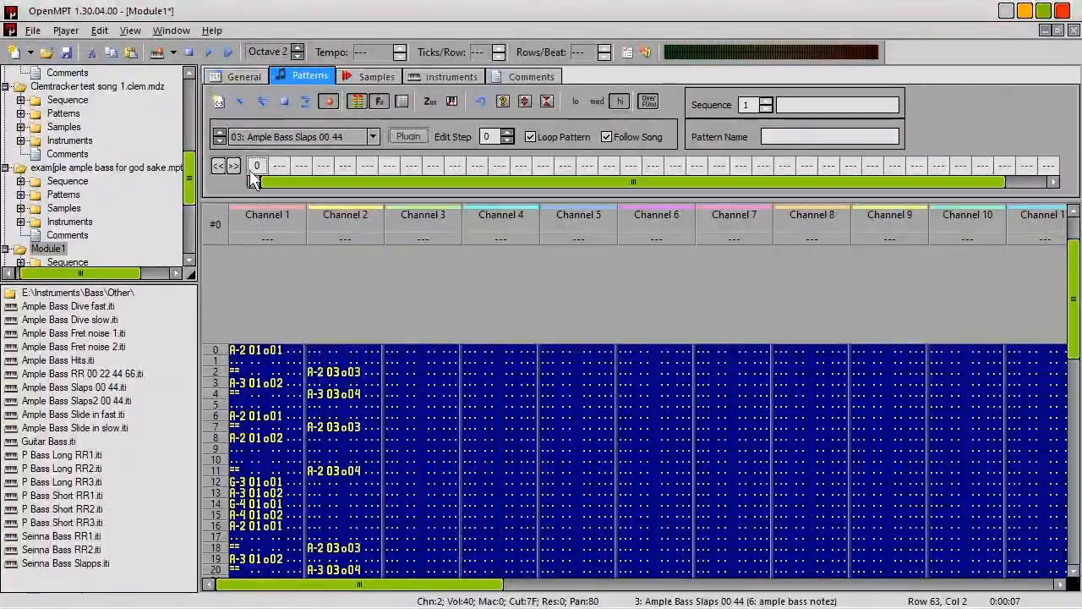
Step: Play Module1's pattern 0 with the cue-triggered slap notes, and step through the ample bass notez samples from sample 1 upwards
{"action": "left_click", "coordinate": [262, 101]}
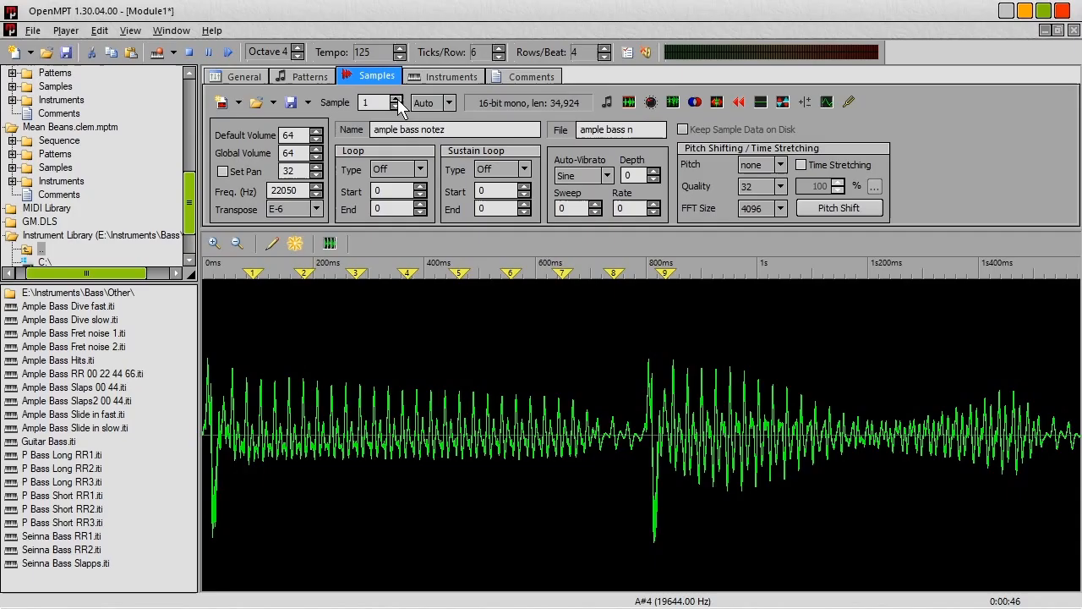
{"action": "left_click", "coordinate": [396, 99]}
{"action": "left_click", "coordinate": [396, 99]}
{"action": "left_click", "coordinate": [395, 99]}
{"action": "left_click", "coordinate": [395, 99]}
{"action": "left_click", "coordinate": [396, 98]}
{"action": "left_click", "coordinate": [395, 99]}
{"action": "left_click", "coordinate": [395, 98]}
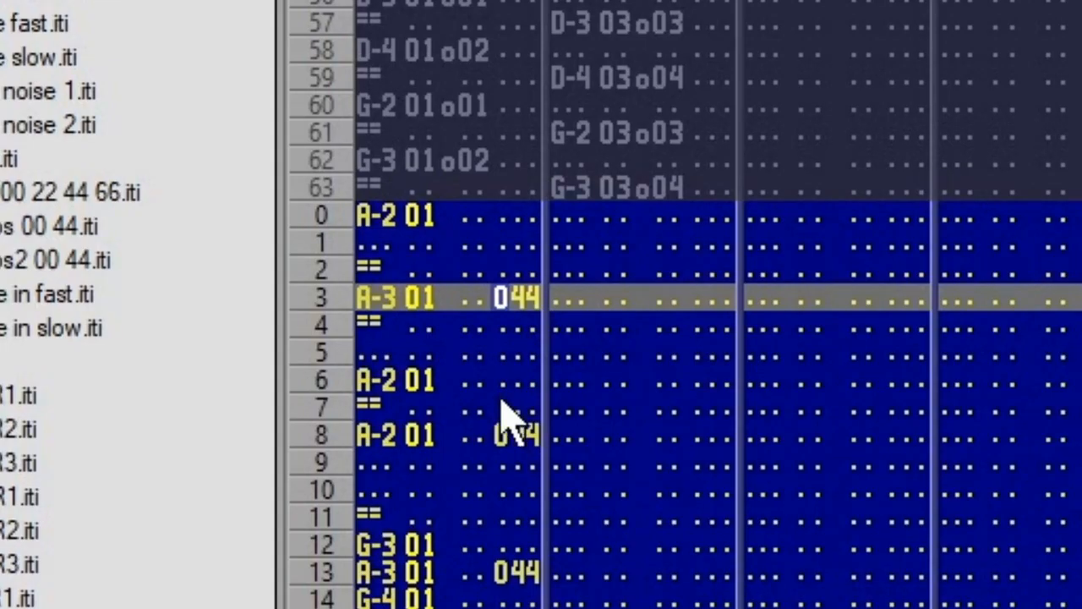
Step: Inspect the O44 offset effects on channel 1 down to row 19 of Module1's pattern 1, and play the pattern from its start
{"action": "left_click", "coordinate": [501, 442]}
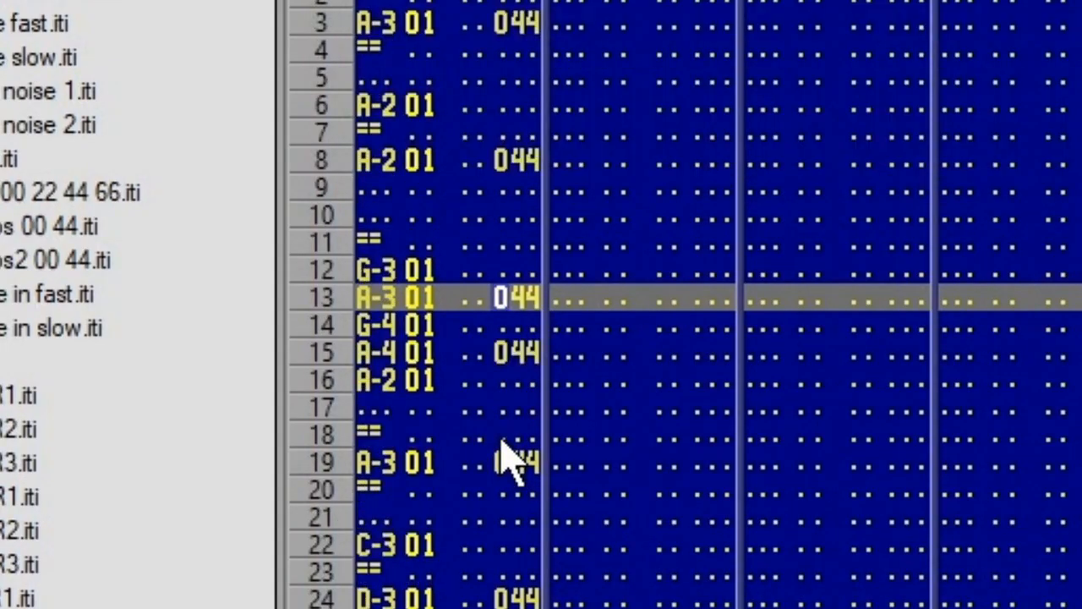
{"action": "left_click", "coordinate": [502, 359]}
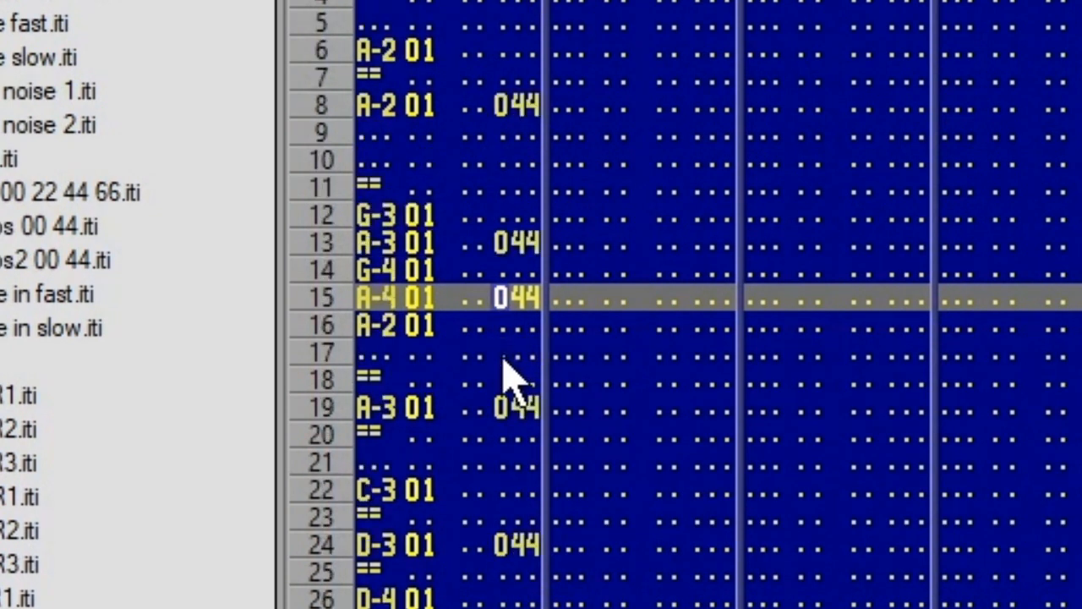
{"action": "left_click", "coordinate": [502, 410]}
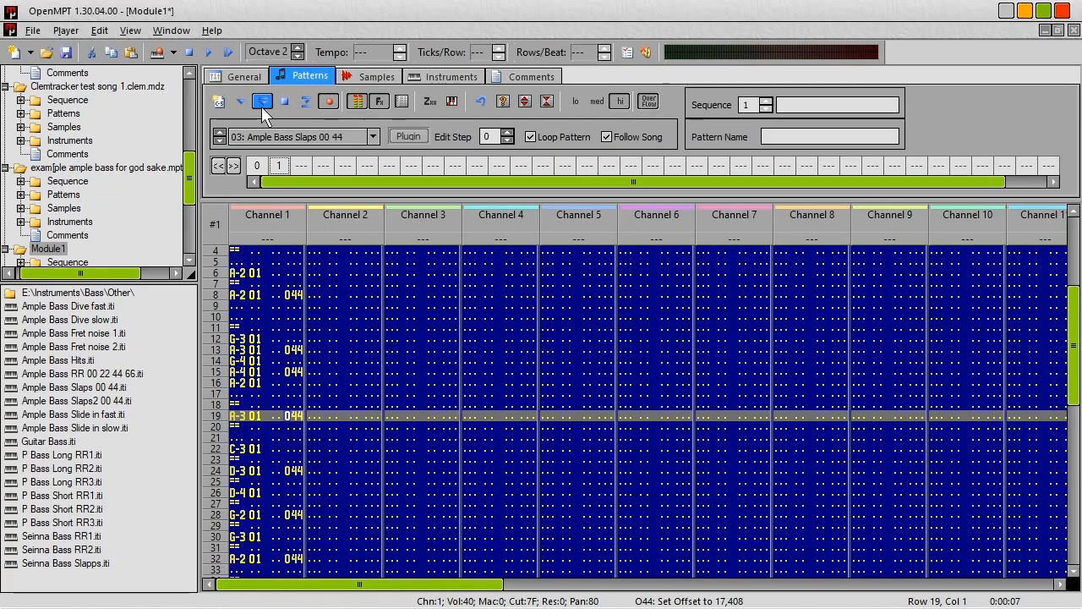
{"action": "left_click", "coordinate": [262, 103]}
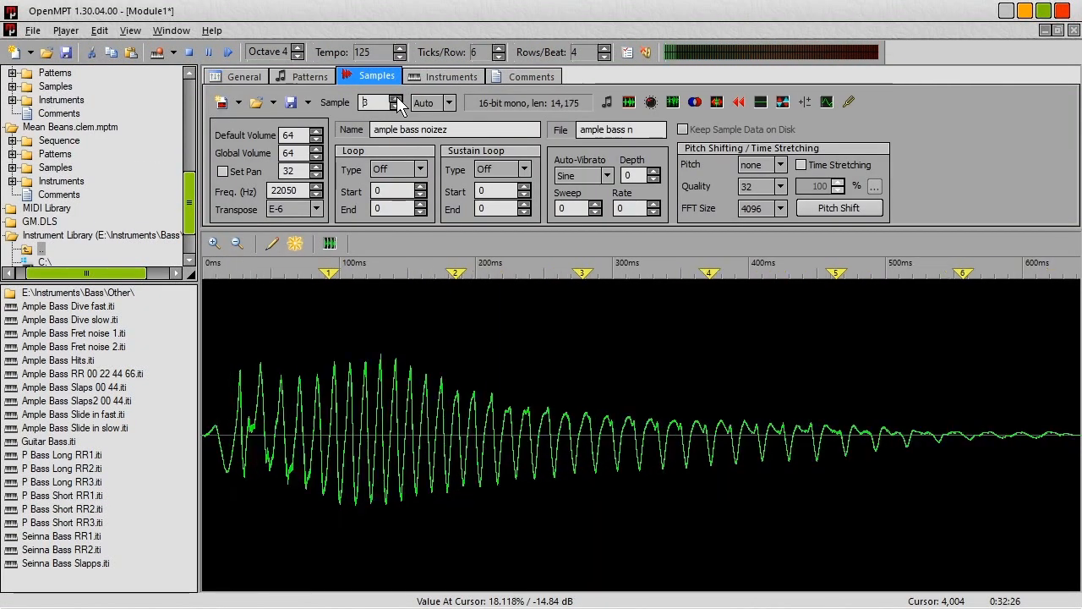
Step: Audition the long decaying ample bass noizez samples, stepping upwards from sample 3 in one set and sample 2 in another
{"action": "key", "text": "a"}
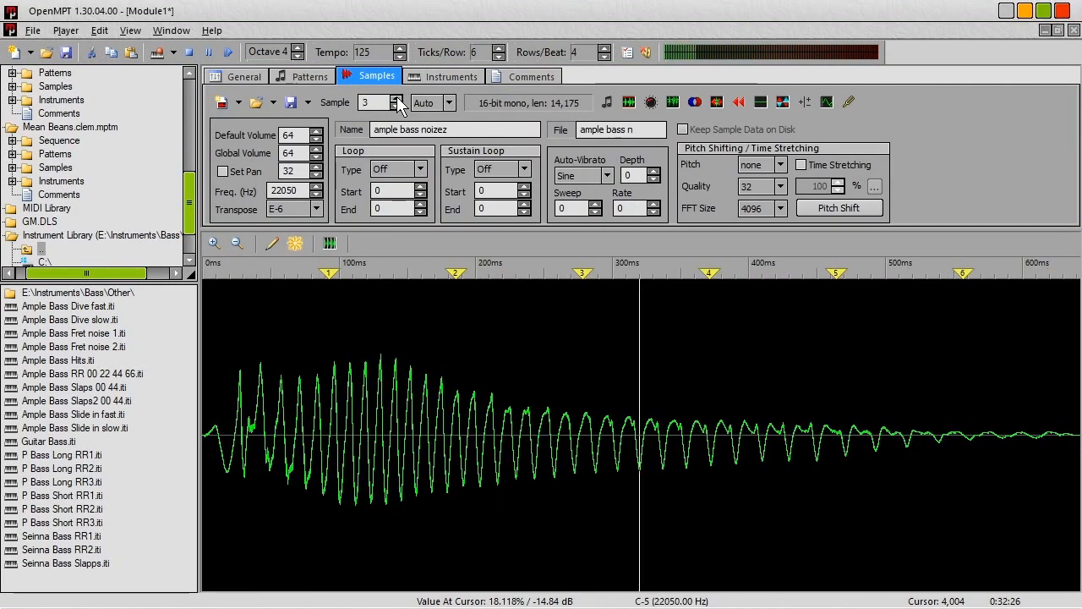
{"action": "left_click", "coordinate": [396, 99]}
{"action": "key", "text": "a"}
{"action": "left_click", "coordinate": [396, 99]}
{"action": "key", "text": "a"}
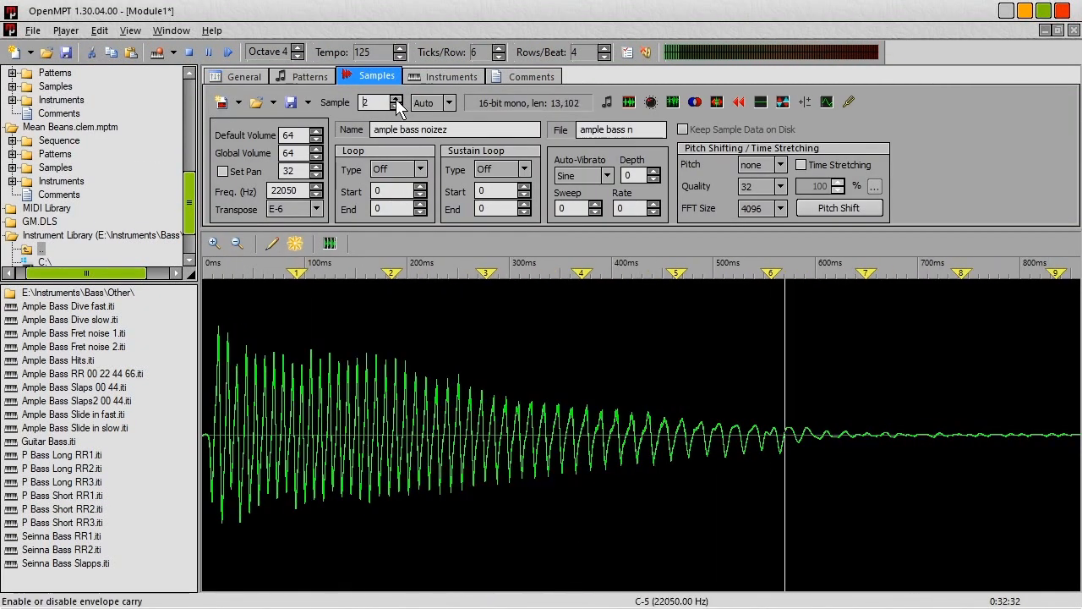
{"action": "left_click", "coordinate": [396, 99]}
{"action": "left_click", "coordinate": [397, 99]}
{"action": "key", "text": "a"}
{"action": "left_click", "coordinate": [397, 99]}
{"action": "key", "text": "a"}
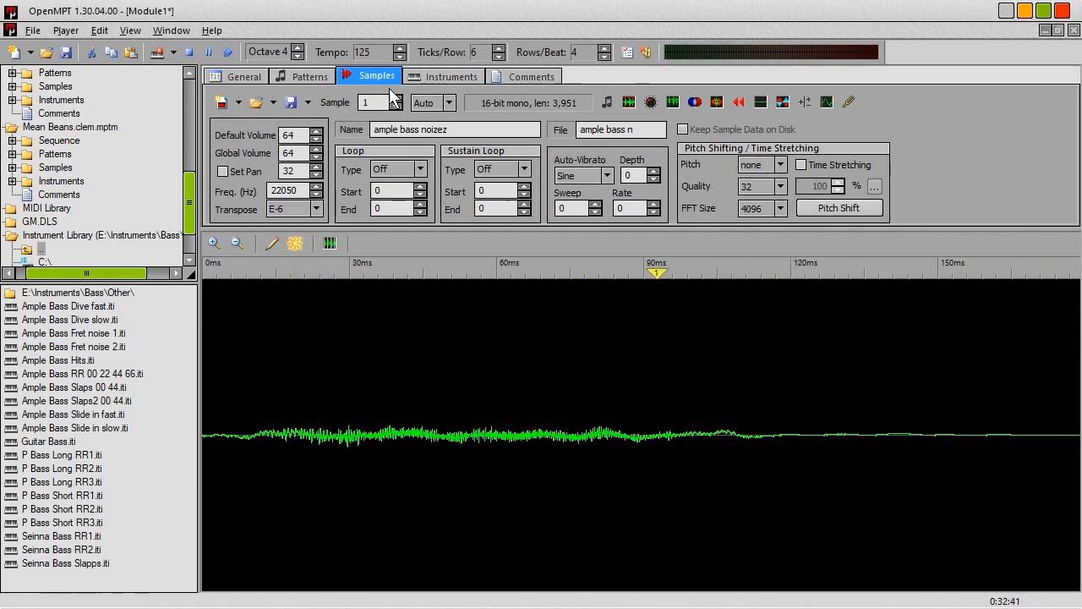
Step: Audition the short, quiet ample bass noizez samples from sample 1 upwards, and try a note on row 10 of channel 2
{"action": "key", "text": "a"}
{"action": "left_click", "coordinate": [396, 99]}
{"action": "key", "text": "a"}
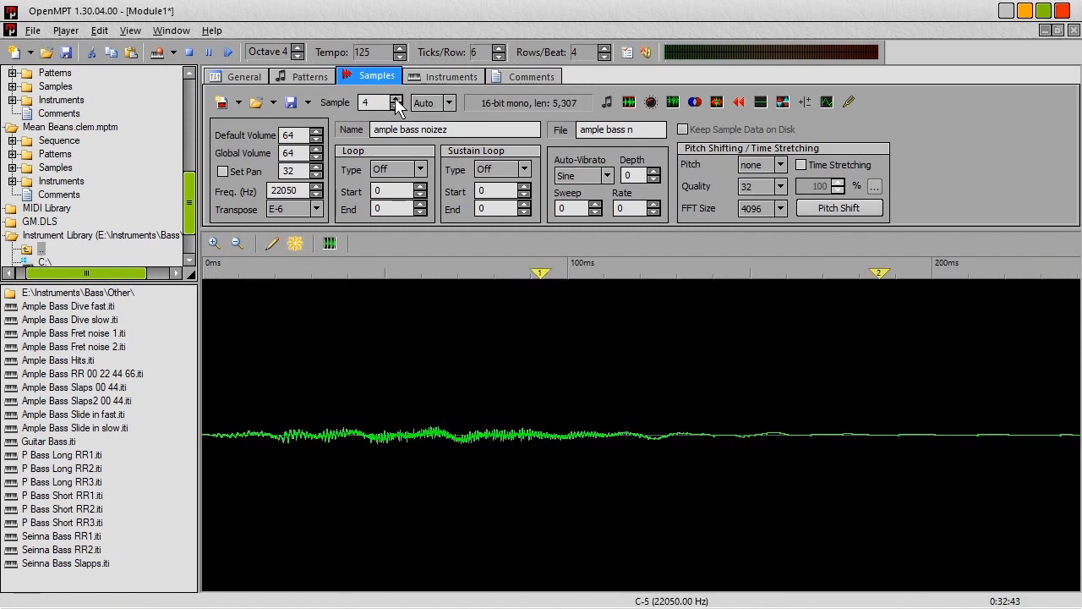
{"action": "left_click", "coordinate": [396, 100]}
{"action": "left_click", "coordinate": [396, 99]}
{"action": "key", "text": "a"}
{"action": "left_click", "coordinate": [397, 99]}
{"action": "left_click", "coordinate": [396, 99]}
{"action": "key", "text": "a"}
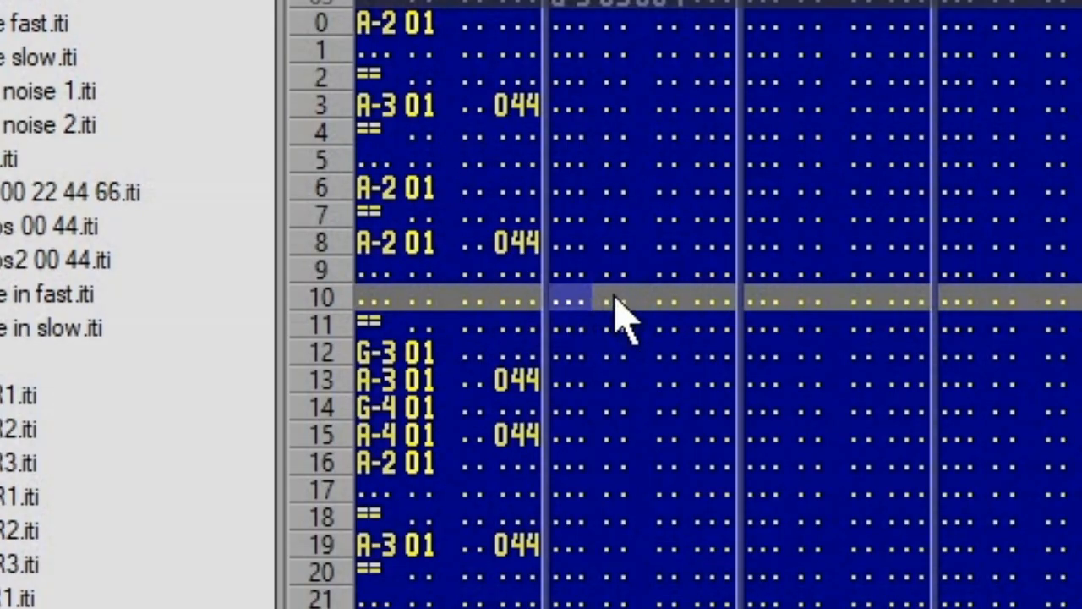
{"action": "key", "text": "q"}
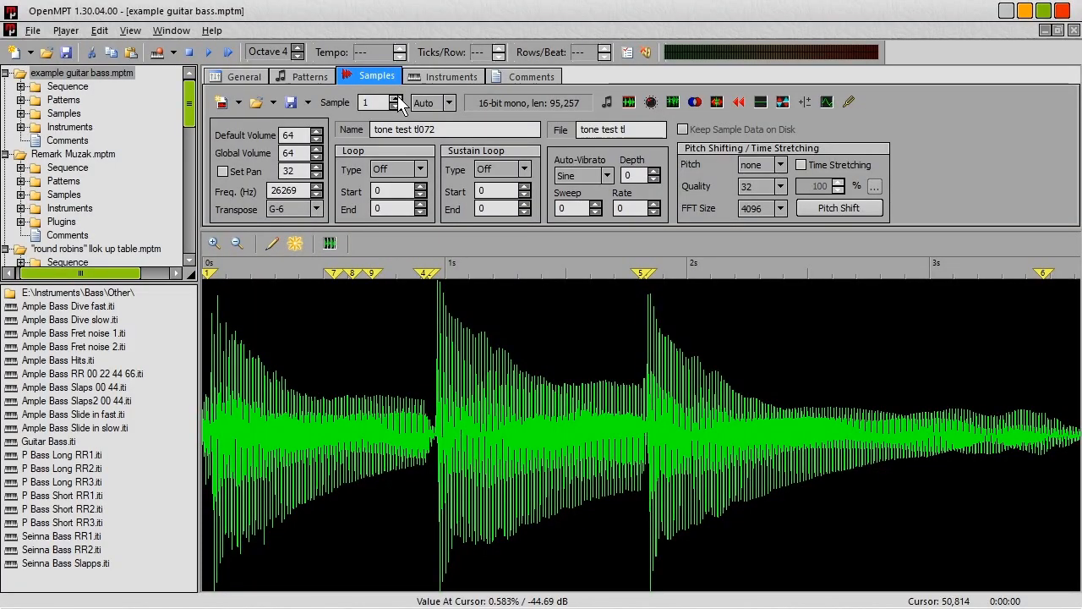
Step: Step through the tone test tl072 samples in example guitar bass.mptm from sample 1 upwards, examining their three-note waveforms and cue points
{"action": "left_click", "coordinate": [395, 98]}
{"action": "left_click", "coordinate": [395, 98]}
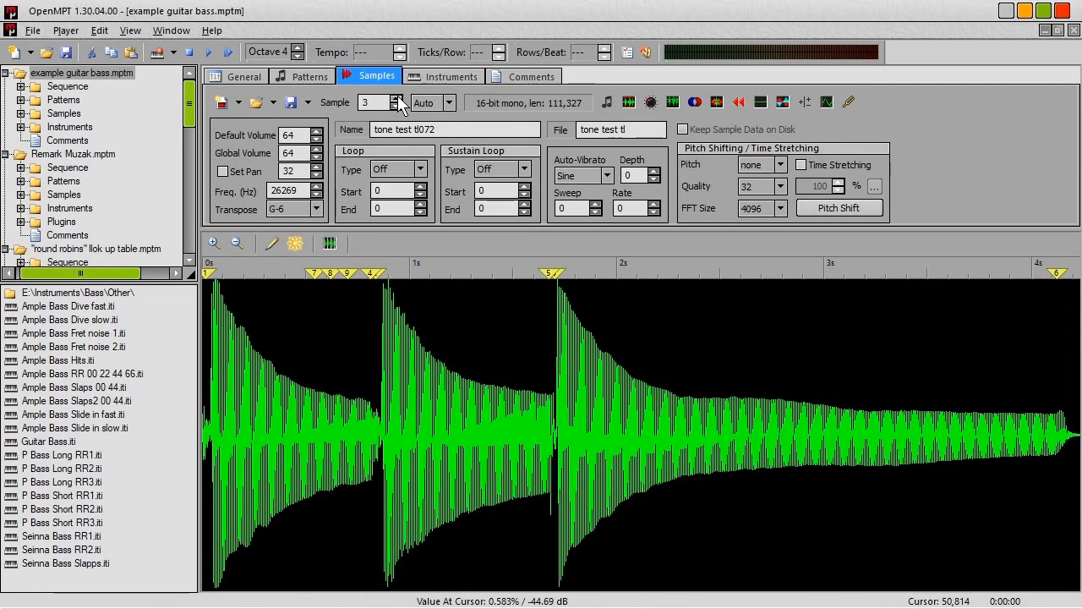
{"action": "left_click", "coordinate": [395, 98]}
{"action": "left_click", "coordinate": [395, 98]}
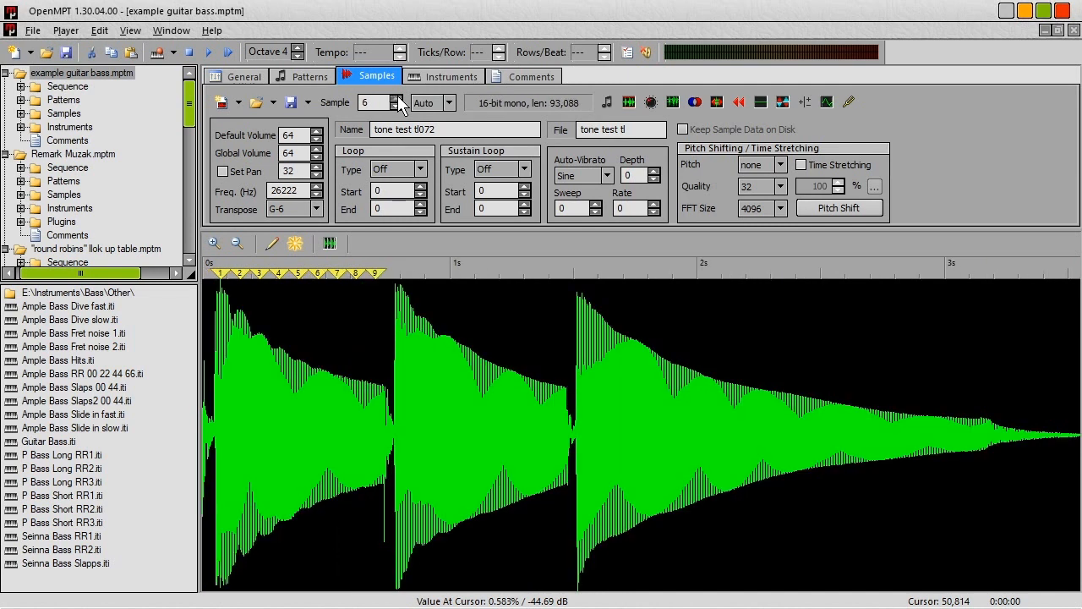
{"action": "left_click", "coordinate": [397, 98]}
{"action": "left_click", "coordinate": [397, 98]}
{"action": "left_click", "coordinate": [396, 98]}
{"action": "left_click", "coordinate": [397, 98]}
{"action": "left_click", "coordinate": [397, 98]}
{"action": "left_click", "coordinate": [397, 98]}
{"action": "left_click", "coordinate": [396, 98]}
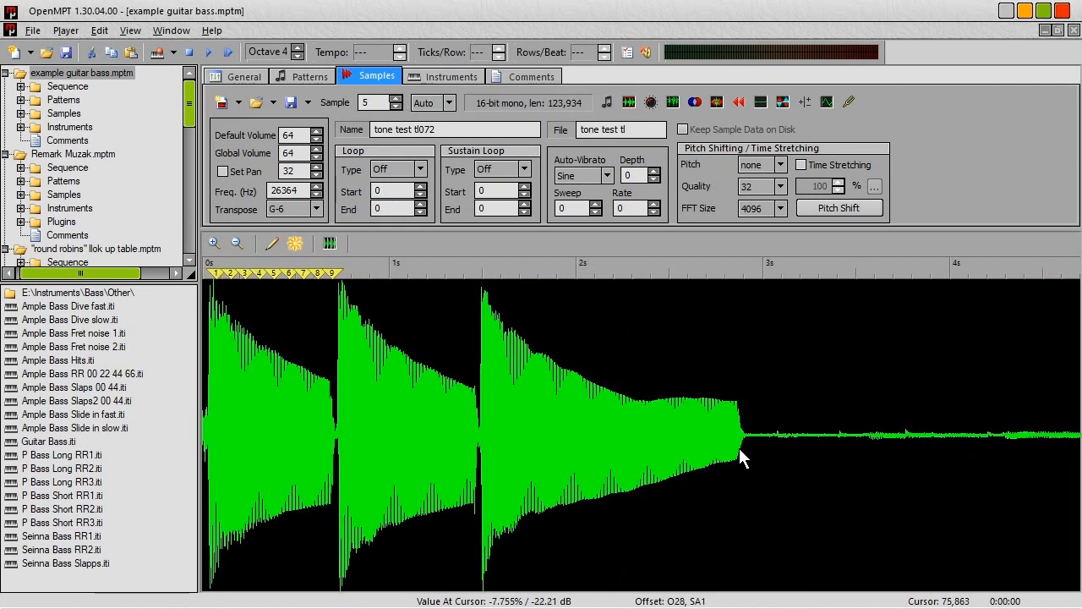
Step: Delete the quiet tail after the third note of sample 5, from just before 3 s to the end
{"action": "left_click_drag", "start_coordinate": [747, 443], "coordinate": [1079, 380]}
{"action": "key", "text": "Delete"}
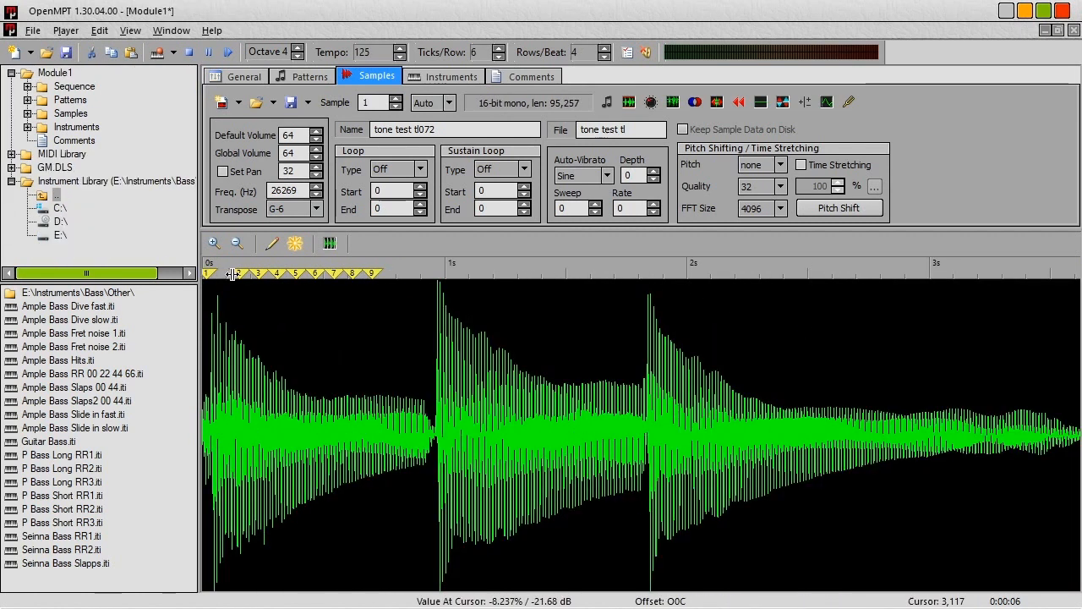
Step: In Module1's samples 1 to 3, move cue points 2 and 3 to the starts of the second and third notes
{"action": "left_click_drag", "start_coordinate": [237, 273], "coordinate": [434, 315]}
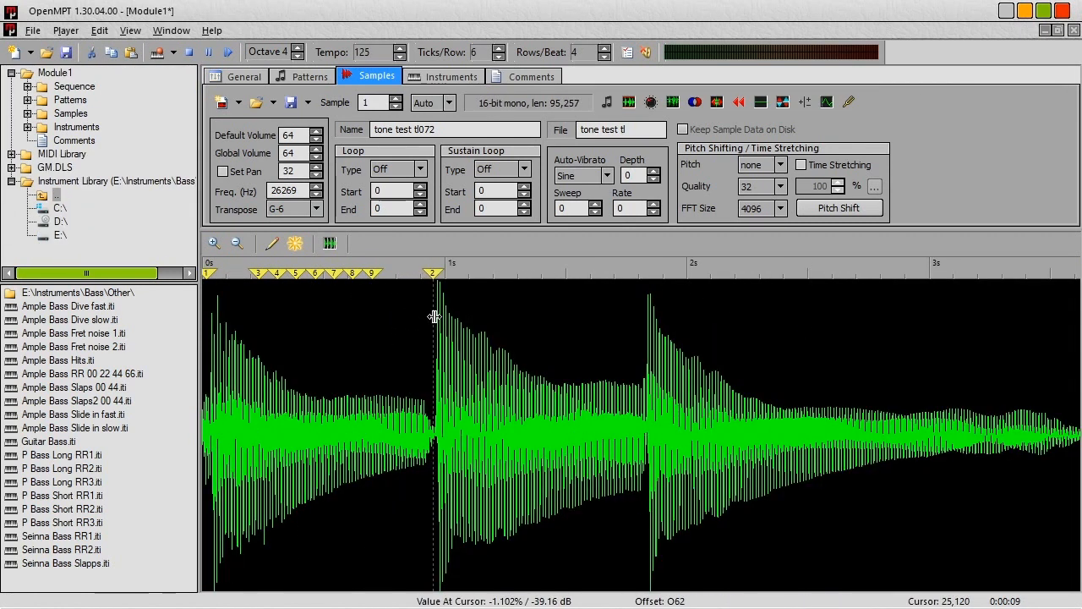
{"action": "left_click_drag", "start_coordinate": [259, 276], "coordinate": [646, 316]}
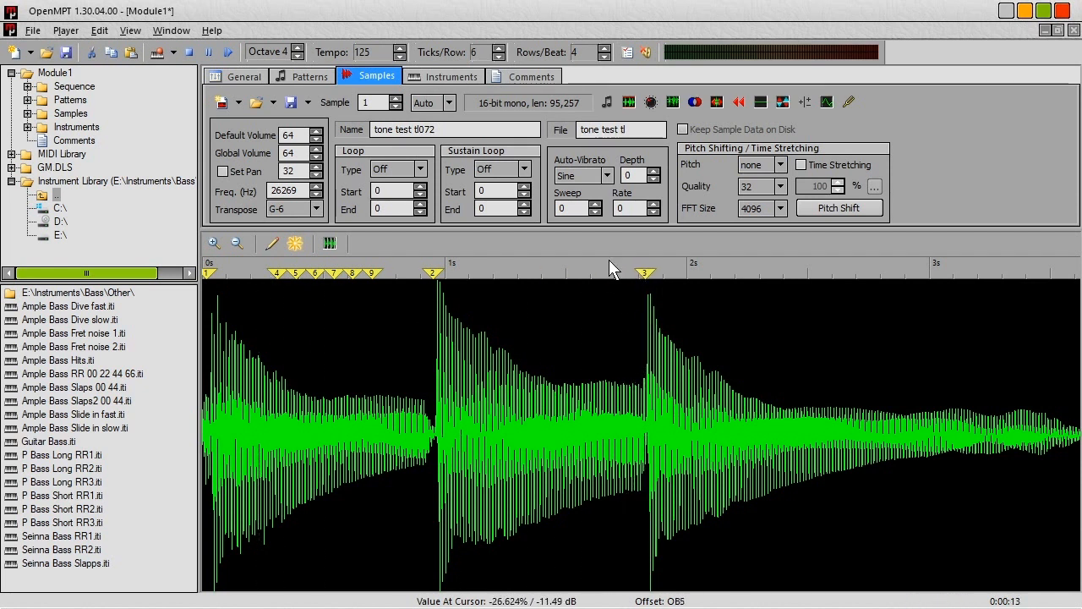
{"action": "left_click", "coordinate": [395, 99]}
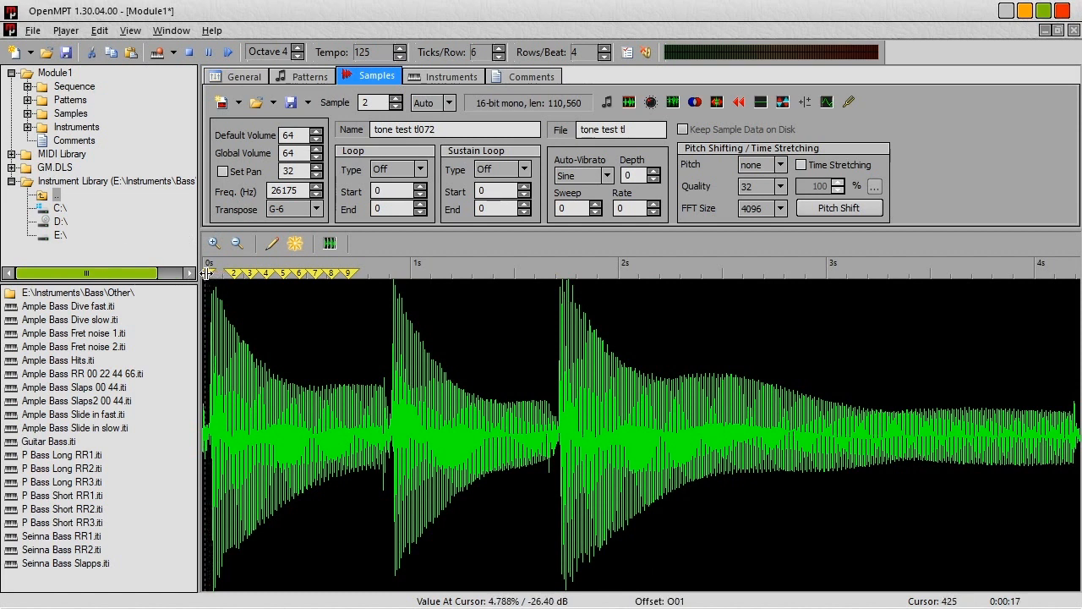
{"action": "left_click_drag", "start_coordinate": [233, 273], "coordinate": [388, 303]}
{"action": "left_click_drag", "start_coordinate": [250, 274], "coordinate": [554, 307]}
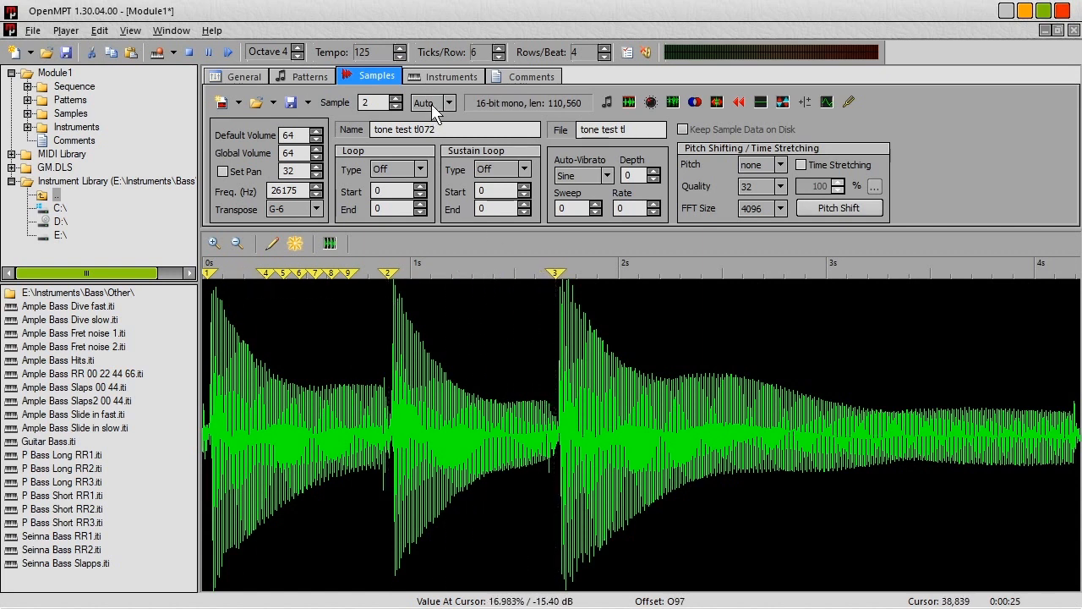
{"action": "left_click", "coordinate": [395, 98]}
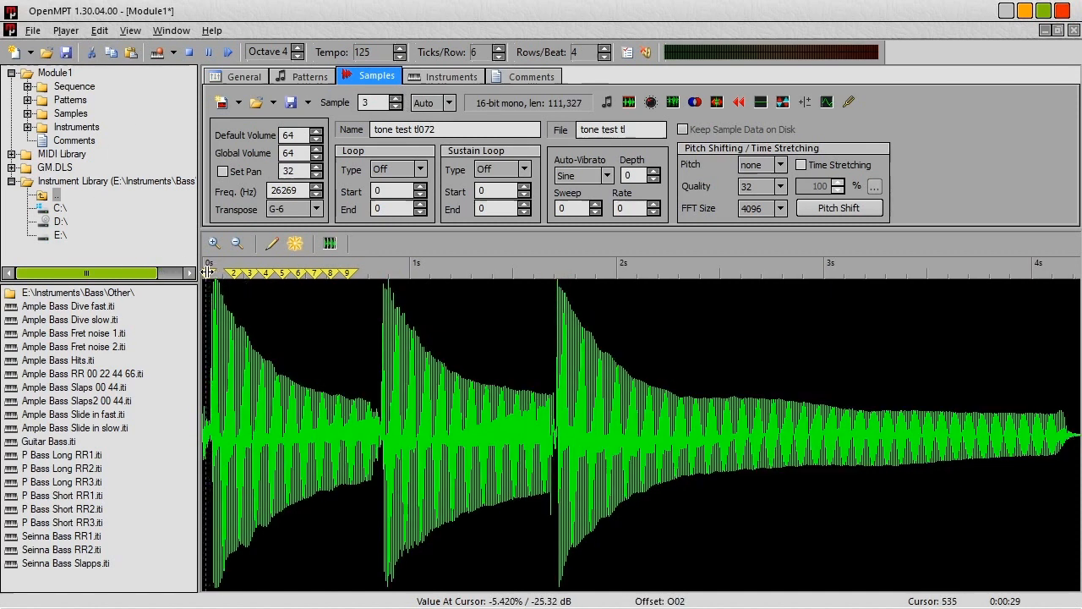
{"action": "left_click_drag", "start_coordinate": [228, 274], "coordinate": [375, 294]}
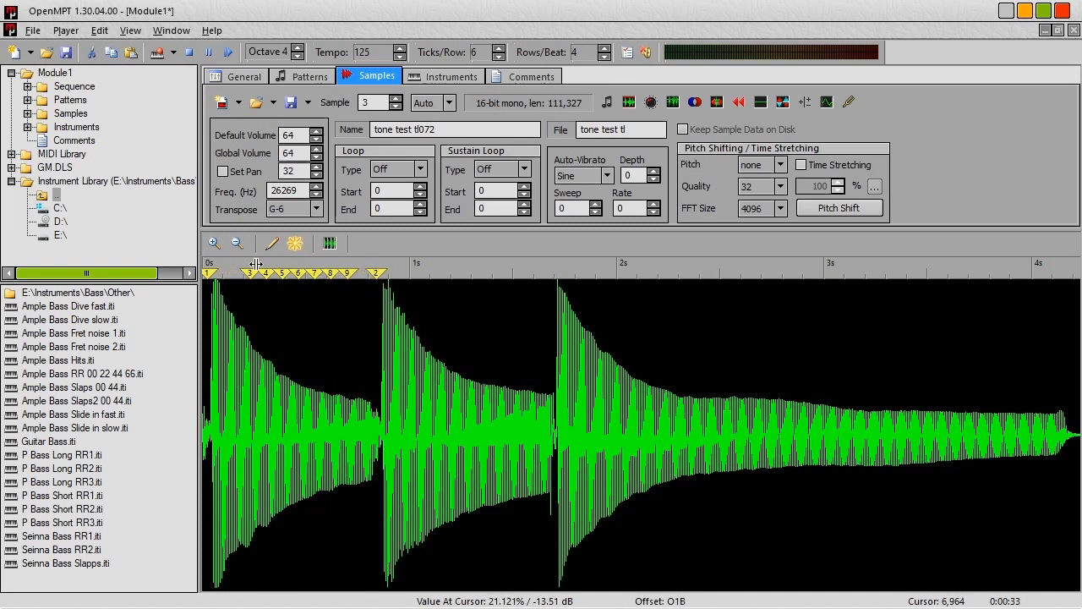
{"action": "left_click_drag", "start_coordinate": [250, 273], "coordinate": [554, 306]}
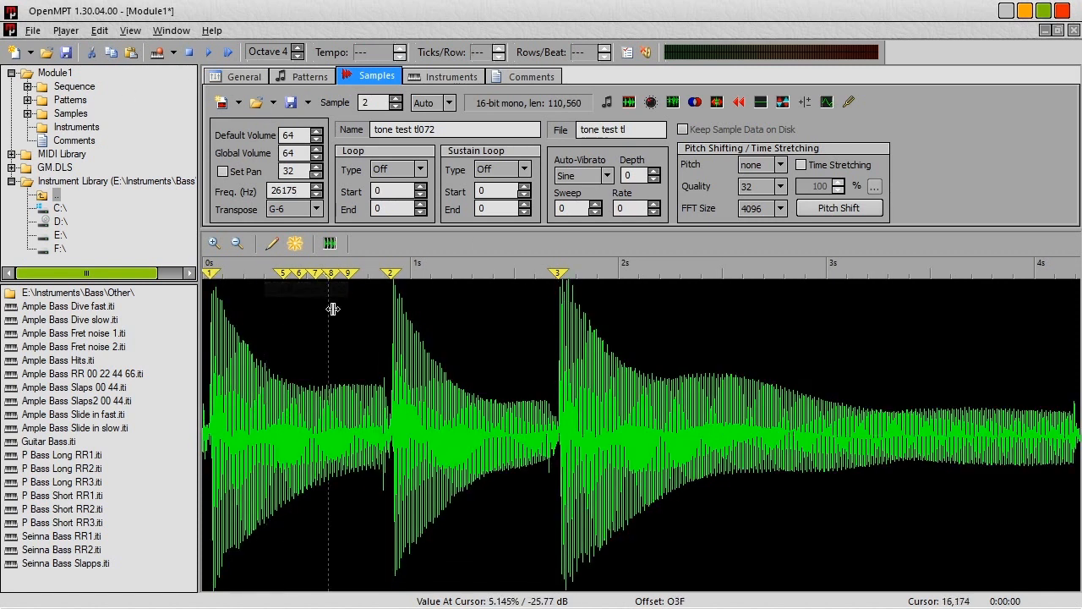
Step: In sample 2, move cue points 4, 5 and 6 to the ends of the first, second and third notes, and go to the next sample
{"action": "left_click_drag", "start_coordinate": [333, 309], "coordinate": [384, 335]}
{"action": "left_click_drag", "start_coordinate": [286, 275], "coordinate": [549, 349]}
{"action": "mouse_move", "coordinate": [299, 272]}
{"action": "left_mouse_down"}
{"action": "mouse_move", "coordinate": [843, 360]}
{"action": "mouse_move", "coordinate": [1072, 355]}
{"action": "left_mouse_up"}
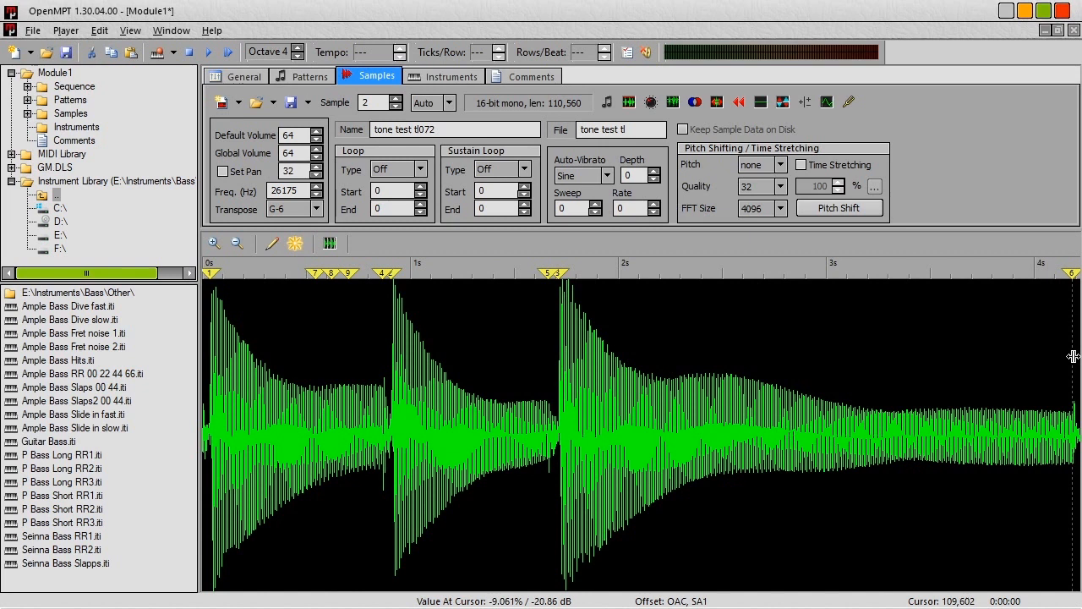
{"action": "left_click", "coordinate": [395, 98]}
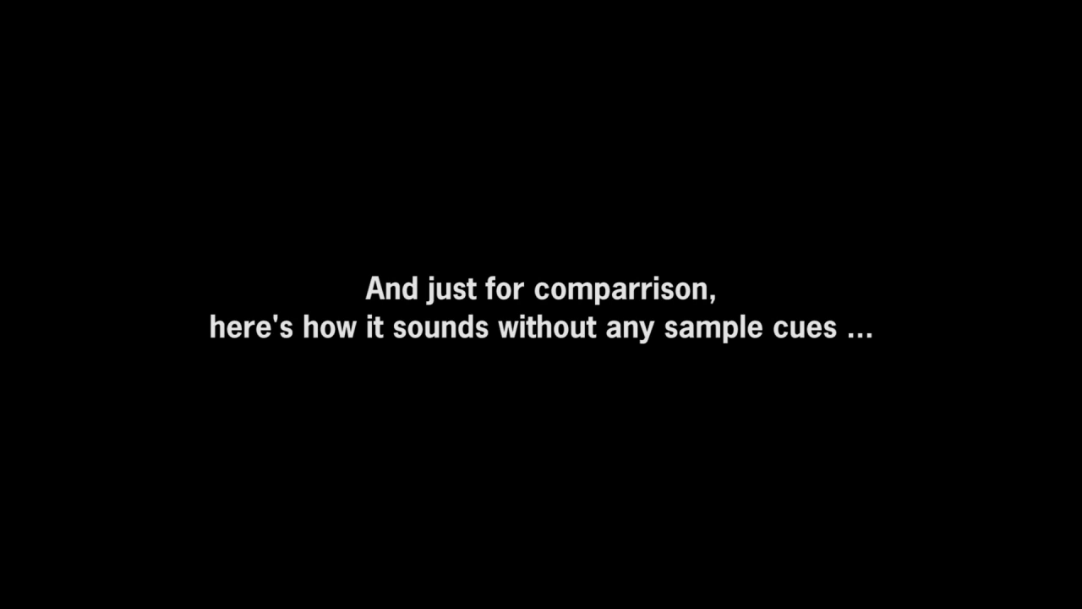
Step: Play pattern 0 from its start in example guitar bass.mptm, hot.mptm and example Down by the river (2022).mptm, stopping the first two before switching modules
{"action": "left_click", "coordinate": [262, 102]}
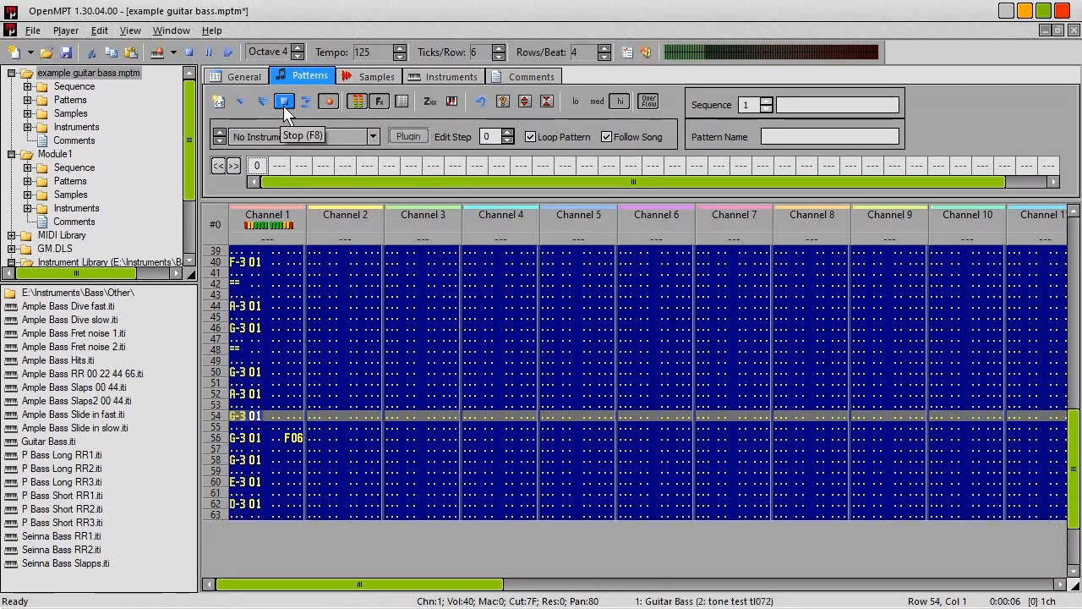
{"action": "left_click", "coordinate": [286, 107]}
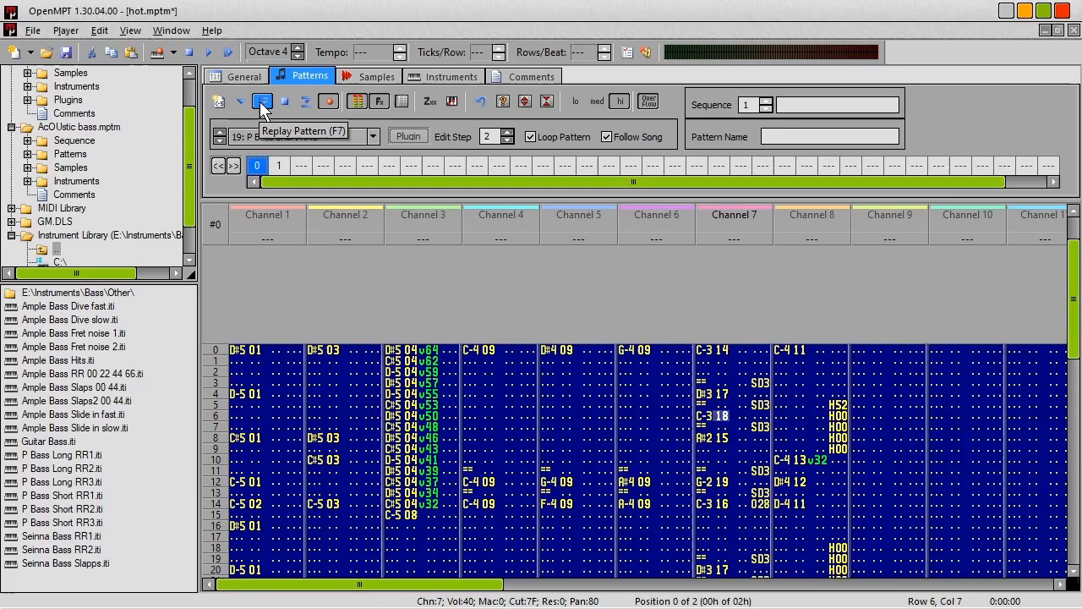
{"action": "left_click", "coordinate": [260, 103]}
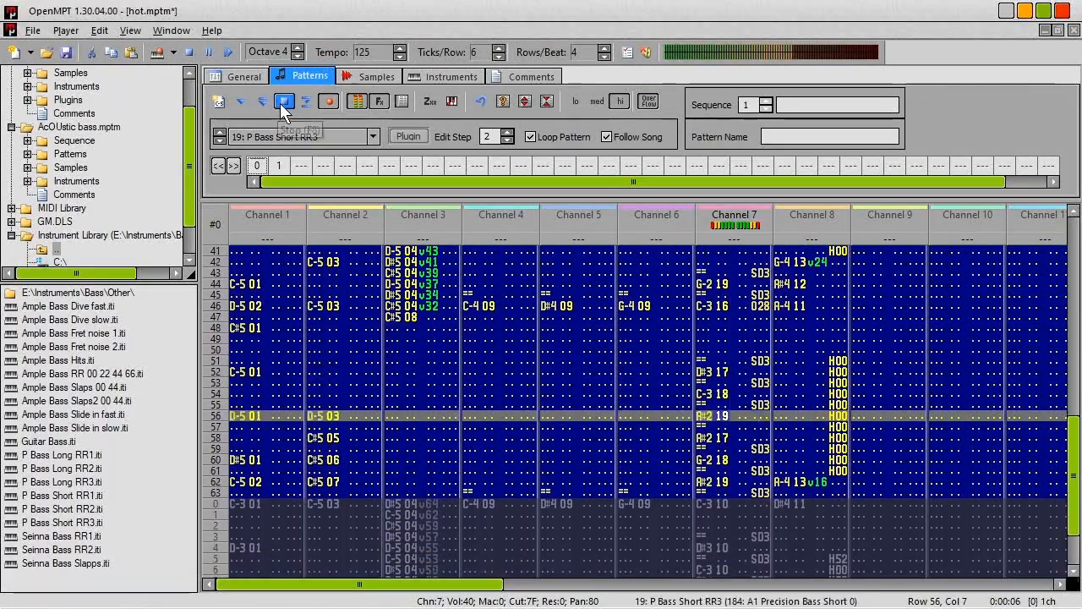
{"action": "left_click", "coordinate": [282, 106]}
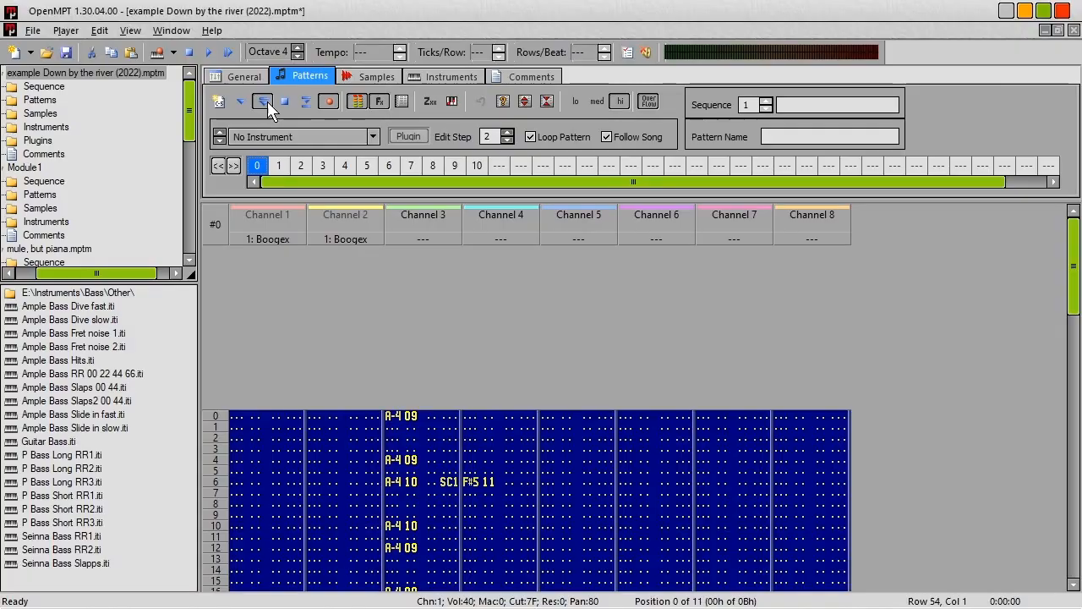
{"action": "left_click", "coordinate": [267, 101]}
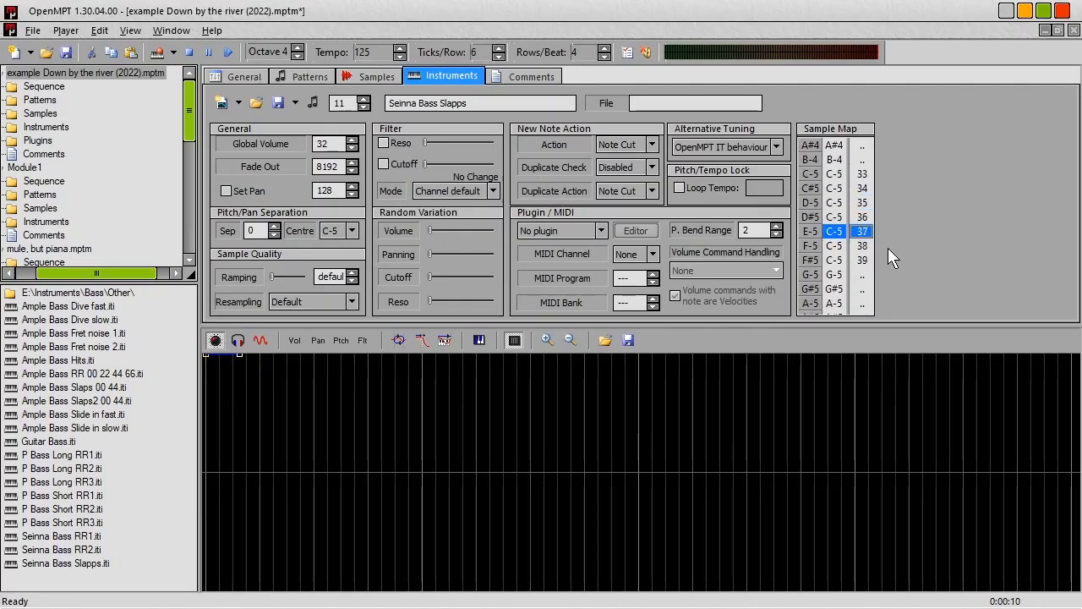
Step: Step upwards through the sieanna bass samples used by the Seinna Bass Slapps instrument, starting from sample 33, and examine their waveforms
{"action": "left_click", "coordinate": [385, 75]}
{"action": "left_click", "coordinate": [400, 98]}
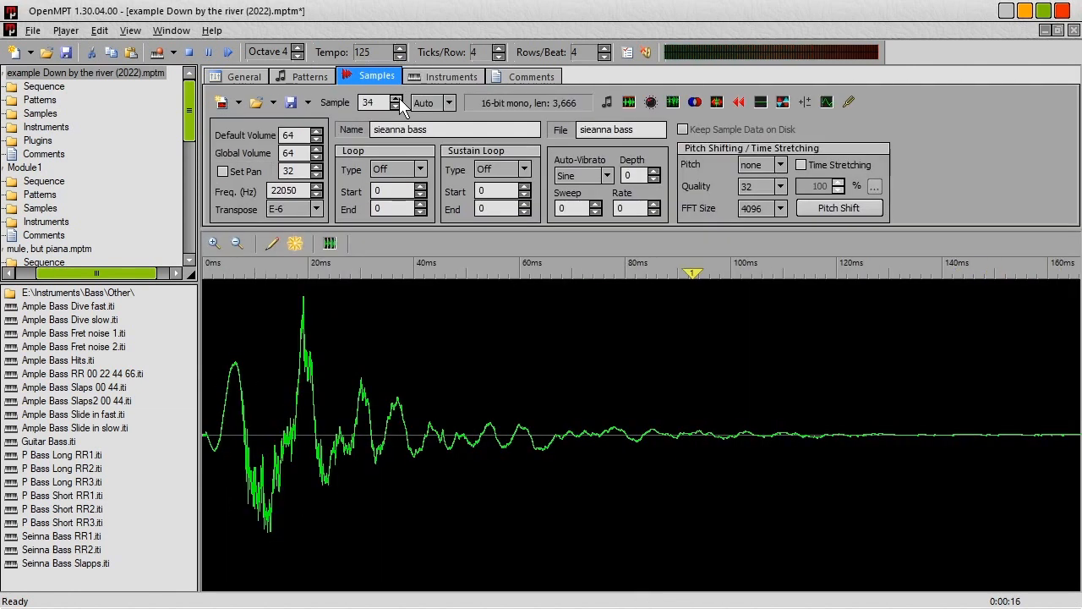
{"action": "left_click", "coordinate": [401, 98]}
{"action": "left_click", "coordinate": [401, 98]}
{"action": "left_click", "coordinate": [400, 98]}
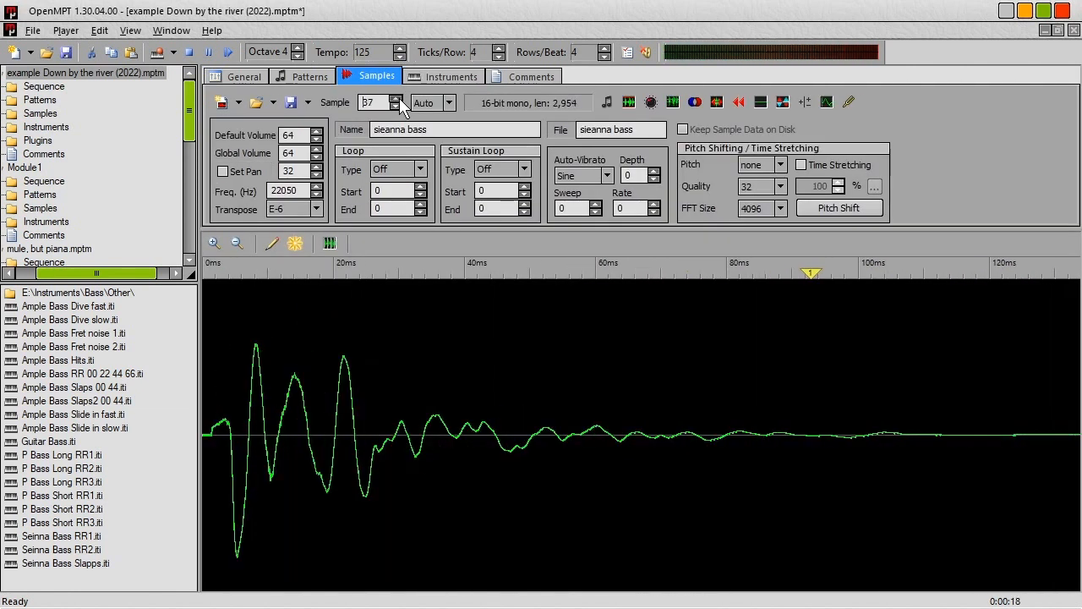
{"action": "left_click", "coordinate": [401, 98]}
{"action": "left_click", "coordinate": [400, 98]}
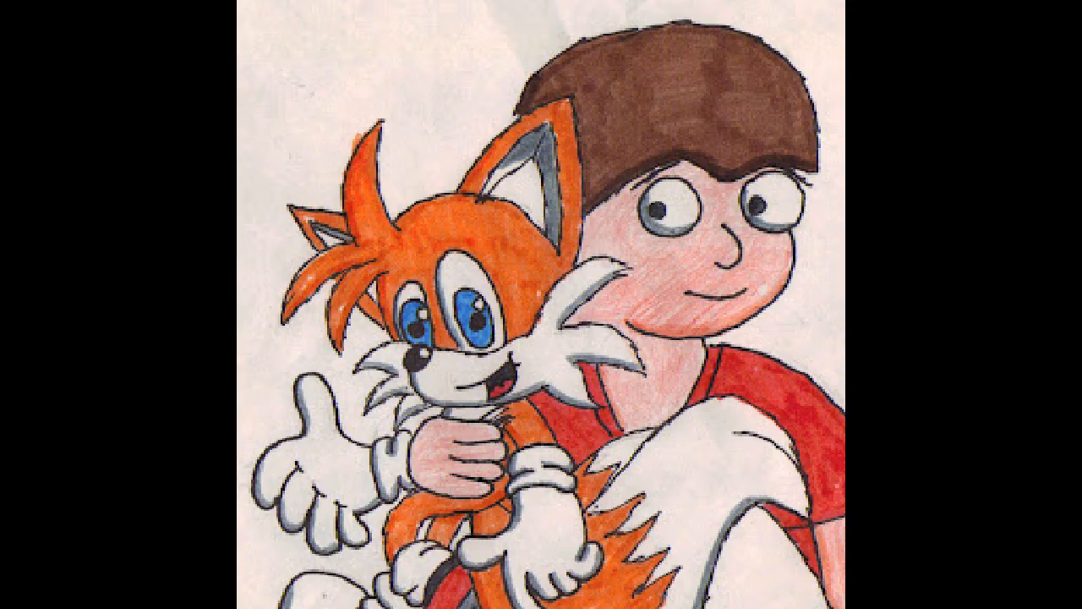